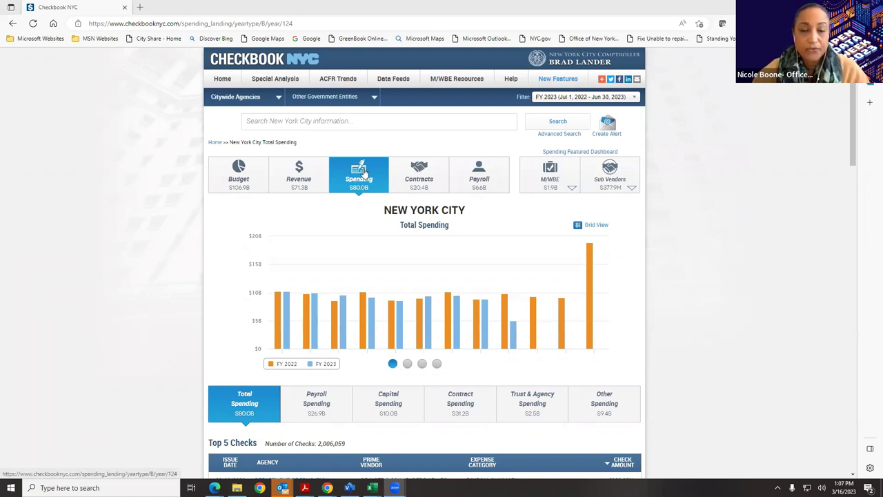
pyautogui.click(350, 100)
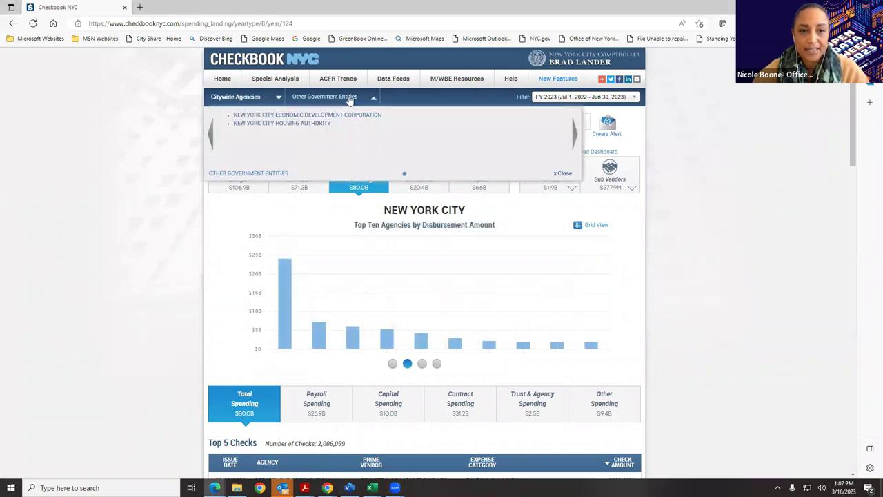
pyautogui.click(315, 124)
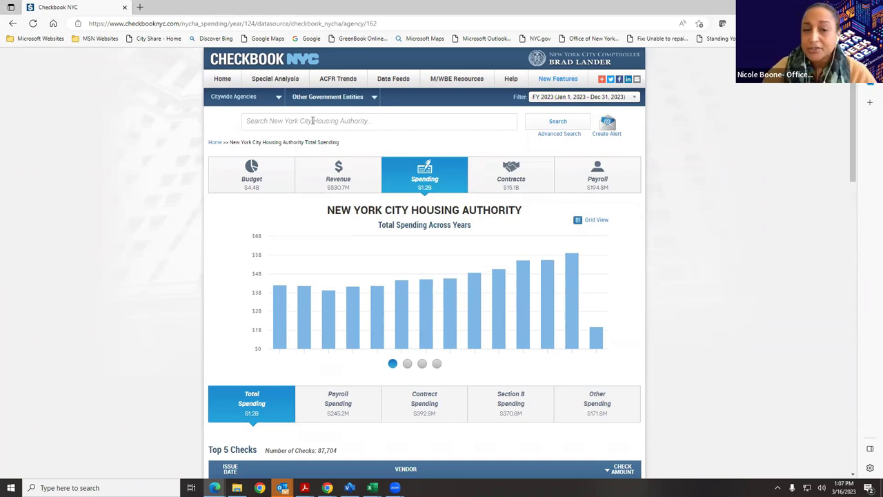
pyautogui.click(223, 79)
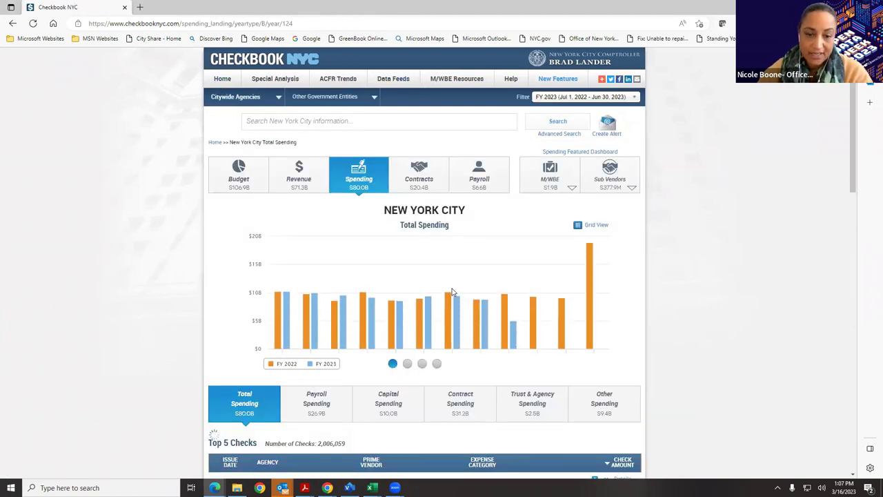
# Step: Open the New York City Housing Authority spending page under other government entities and inspect the early years in its Total Spending Across Years chart
pyautogui.click(303, 98)
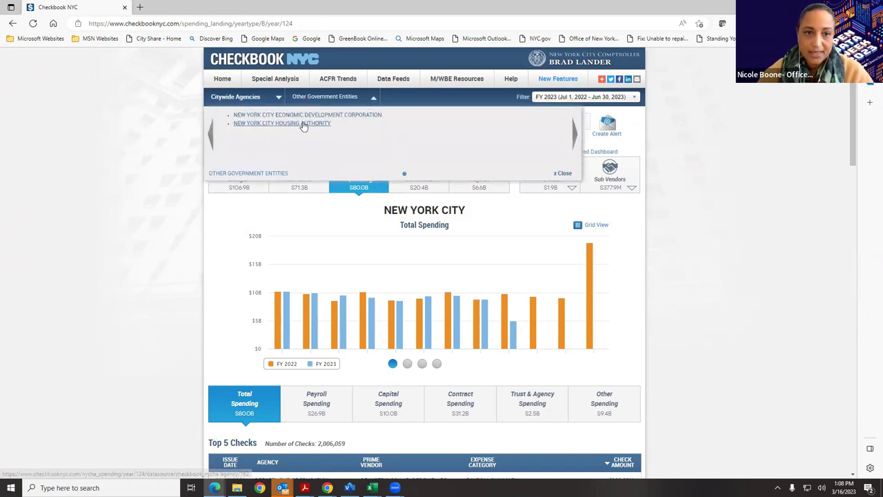
pyautogui.click(303, 124)
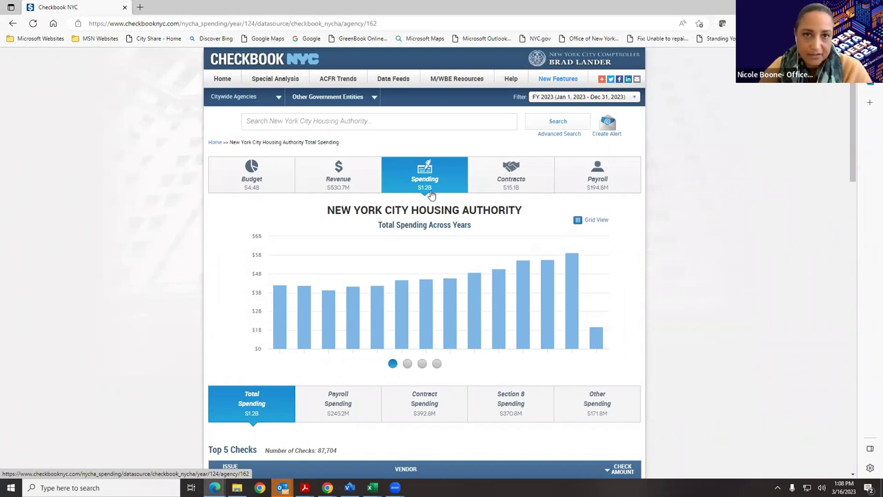
pyautogui.scroll(-1, 433, 187)
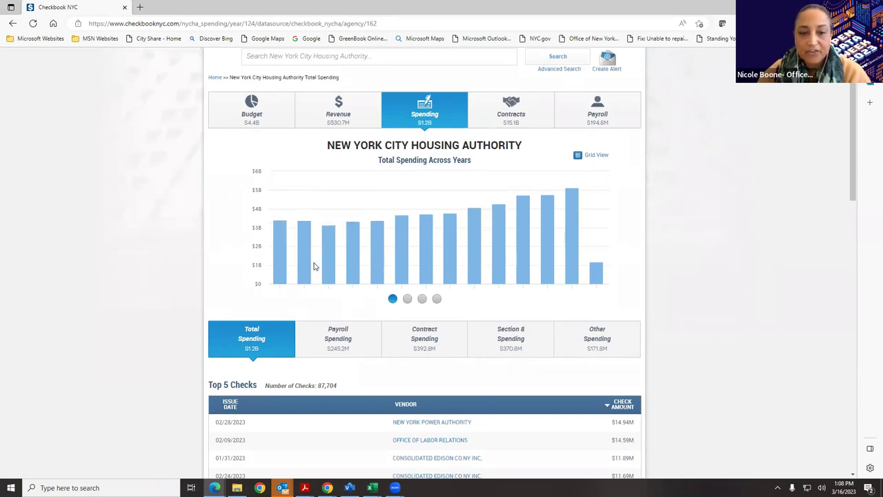
pyautogui.moveTo(328, 262)
pyautogui.moveTo(353, 255)
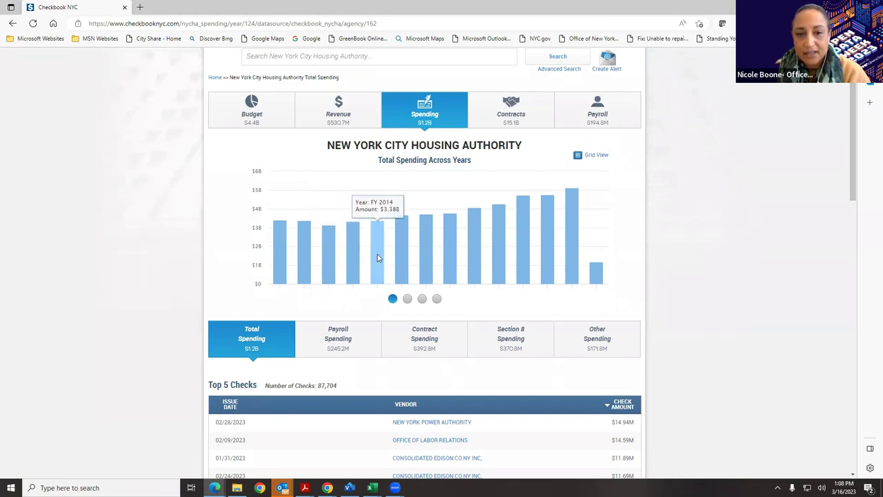
# Step: View the Housing Authority's Total Spending, Top Ten Vendors and Top Ten Contracts charts, inspecting individual vendor and contract bars
pyautogui.click(407, 299)
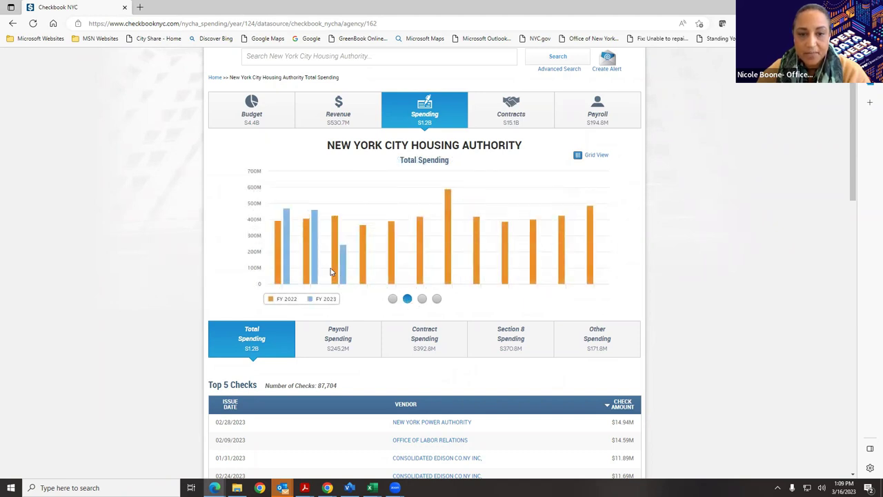
pyautogui.click(421, 297)
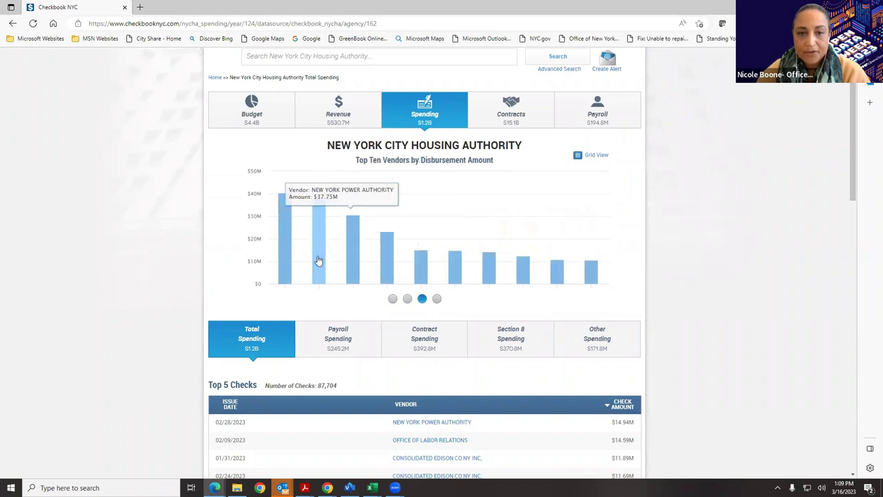
pyautogui.moveTo(352, 264)
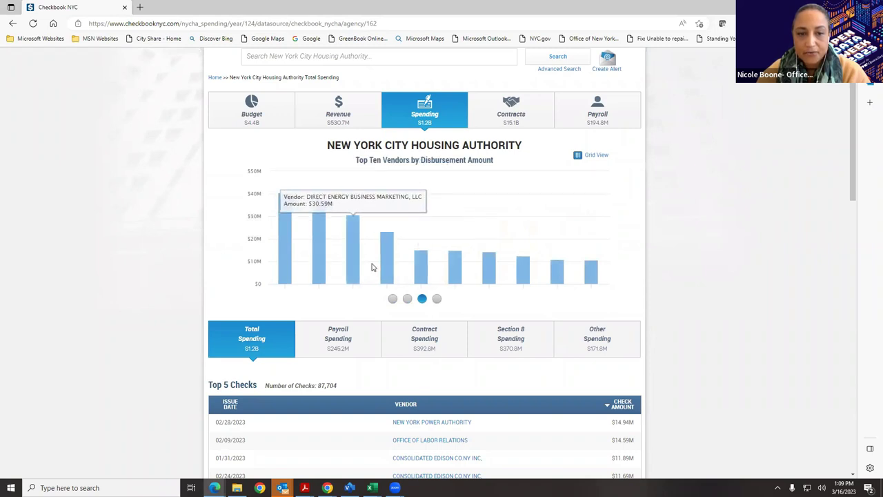
pyautogui.click(436, 299)
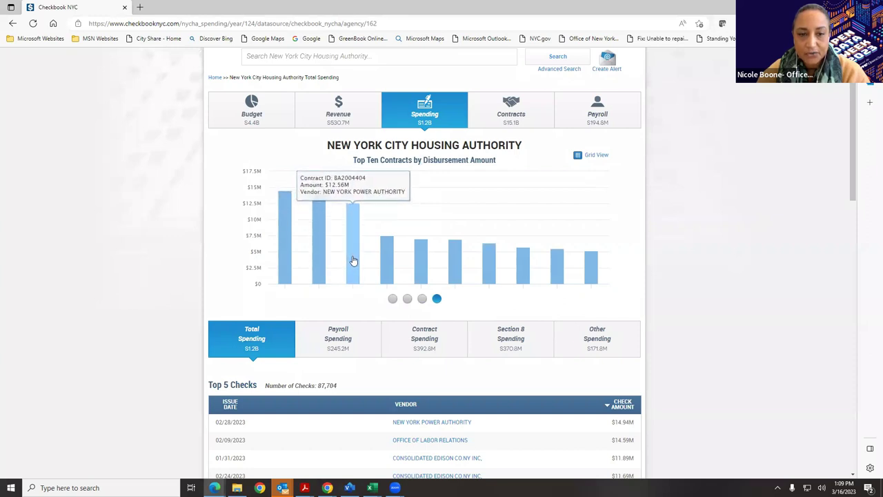
pyautogui.moveTo(387, 269)
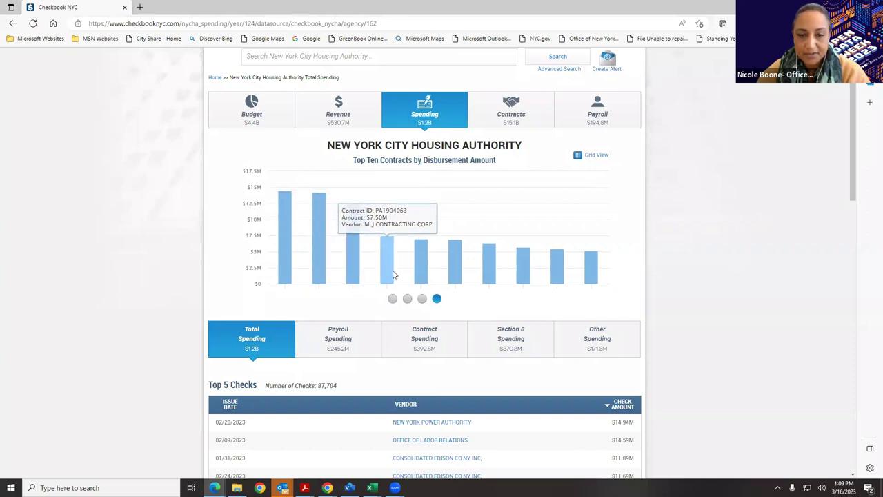
# Step: View the Top Ten Contracts by Disbursement Amount chart as a table in its own window and close it
pyautogui.click(585, 158)
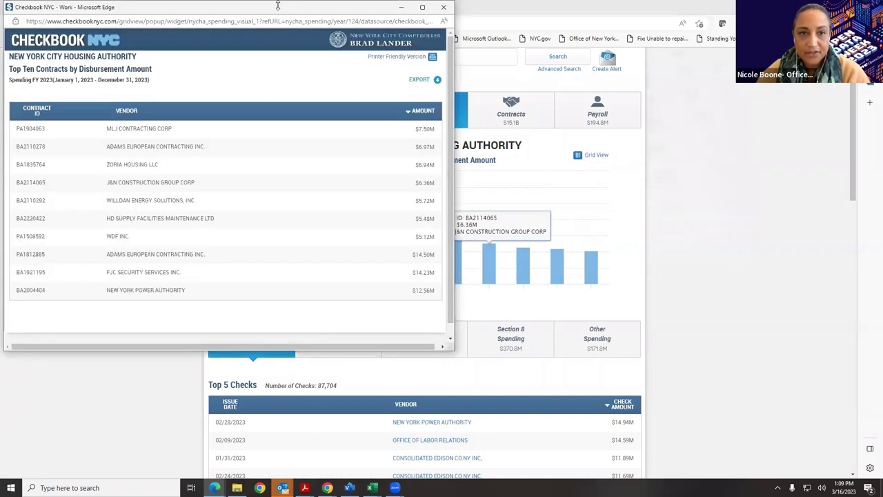
pyautogui.moveTo(279, 6); pyautogui.dragTo(429, 25)
pyautogui.scroll(-1, 500, 168)
pyautogui.scroll(1, 508, 186)
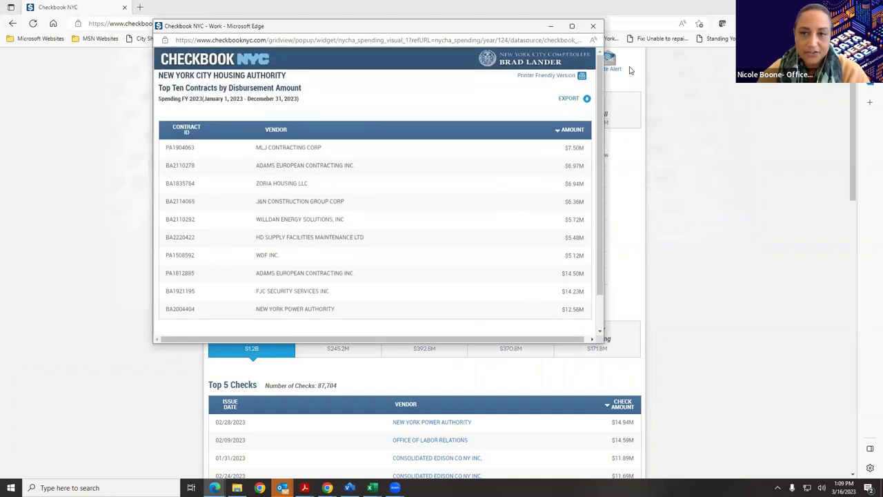
pyautogui.click(593, 27)
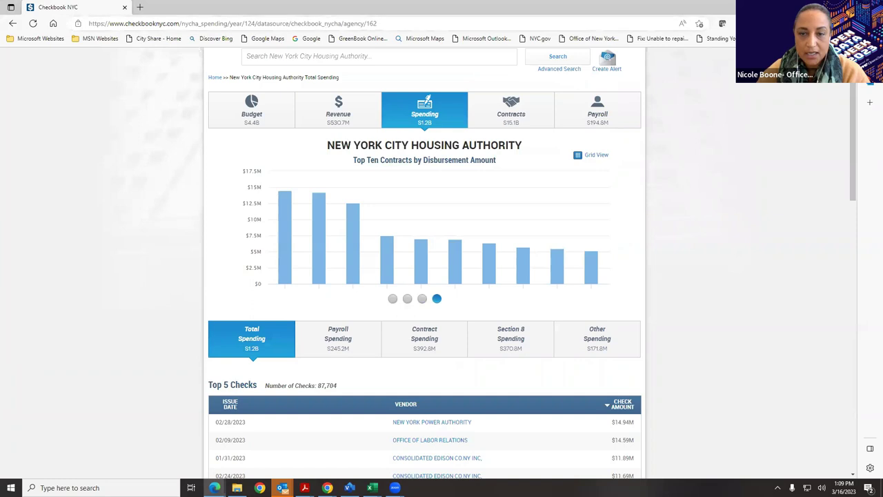
# Step: Switch the Housing Authority page to Contract Spending and review its yearly chart and top checks
pyautogui.scroll(-3, 471, 207)
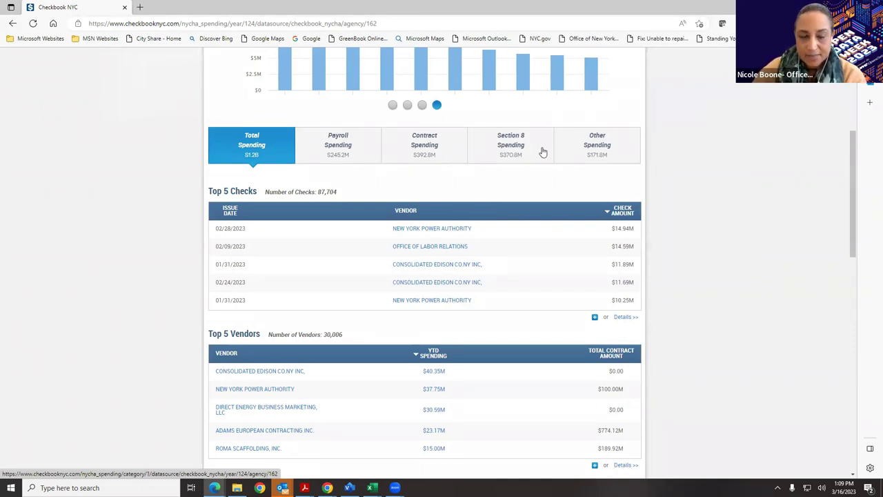
pyautogui.click(403, 147)
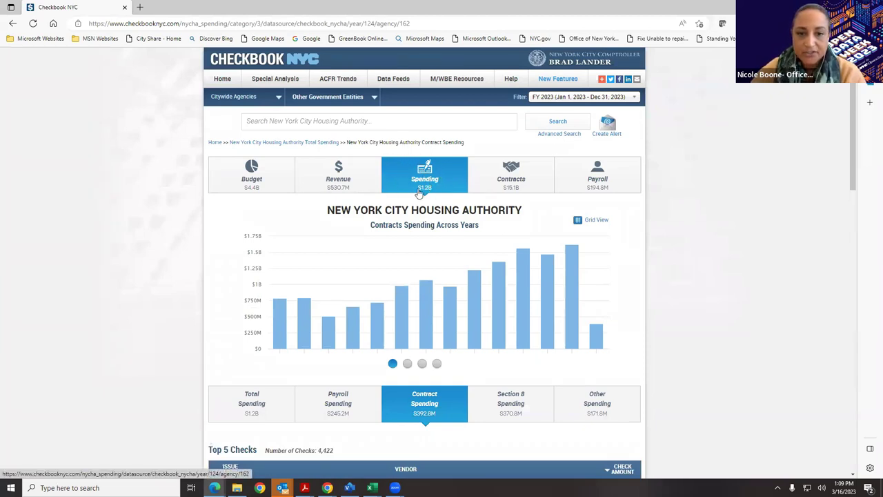
pyautogui.scroll(-2, 449, 246)
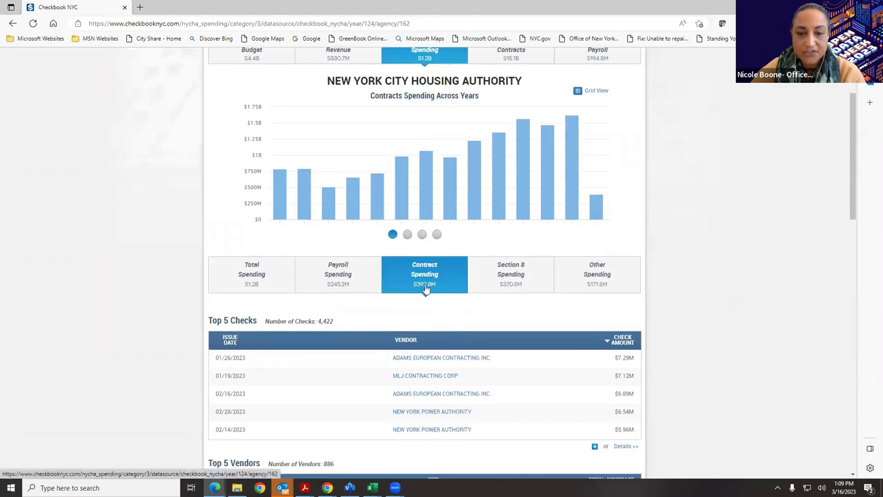
pyautogui.click(428, 290)
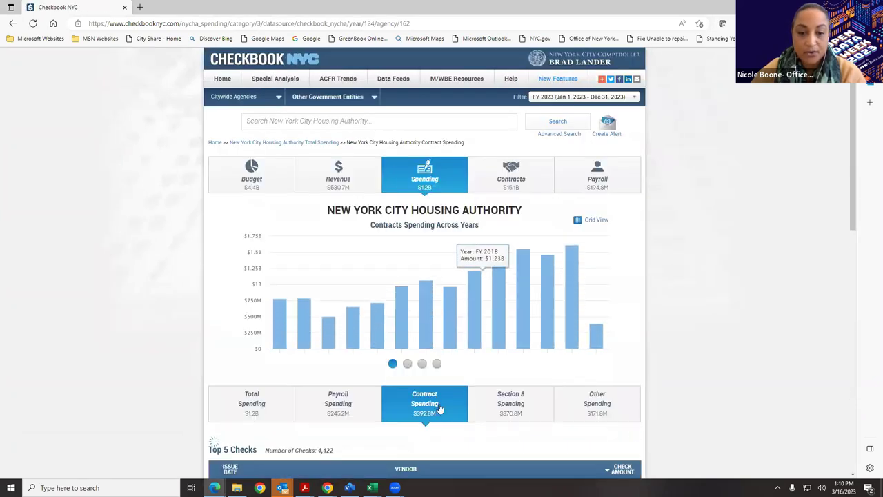
pyautogui.scroll(-1, 437, 407)
pyautogui.scroll(-2, 438, 407)
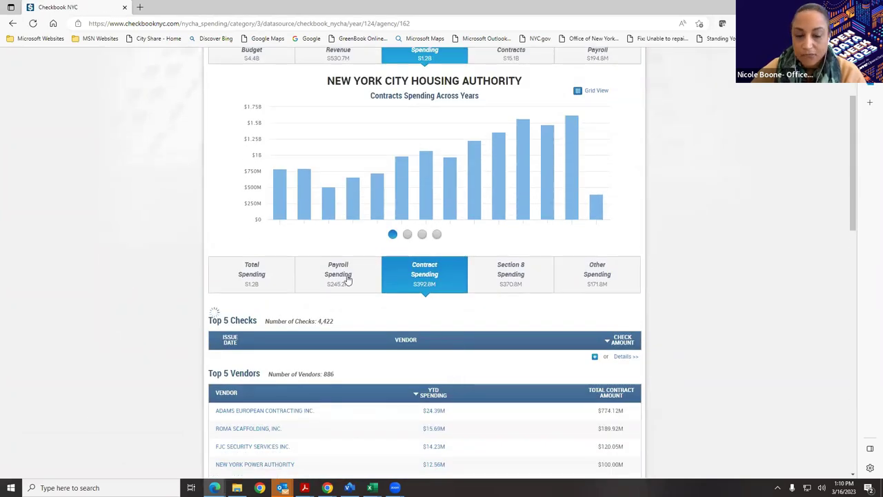
# Step: Return to Total Spending and examine the tables of checks, vendors, contracts, industries, funding sources, expense categories and responsibility centers
pyautogui.click(267, 270)
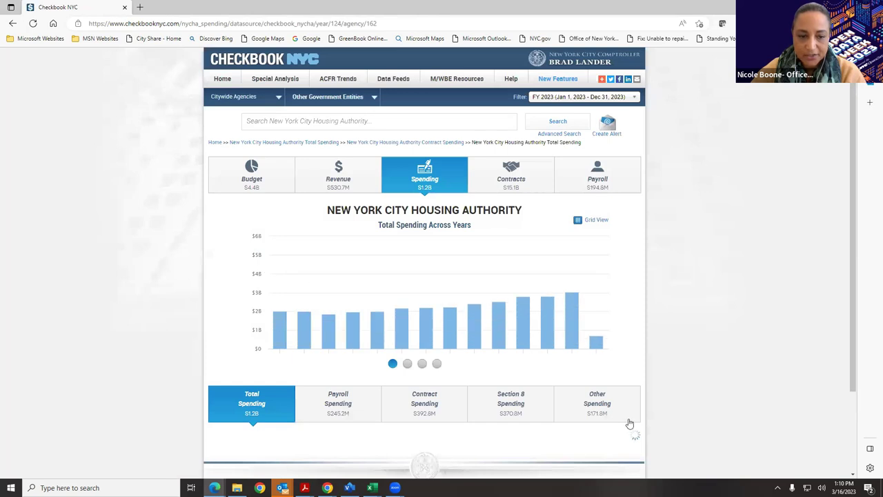
pyautogui.scroll(-2, 610, 341)
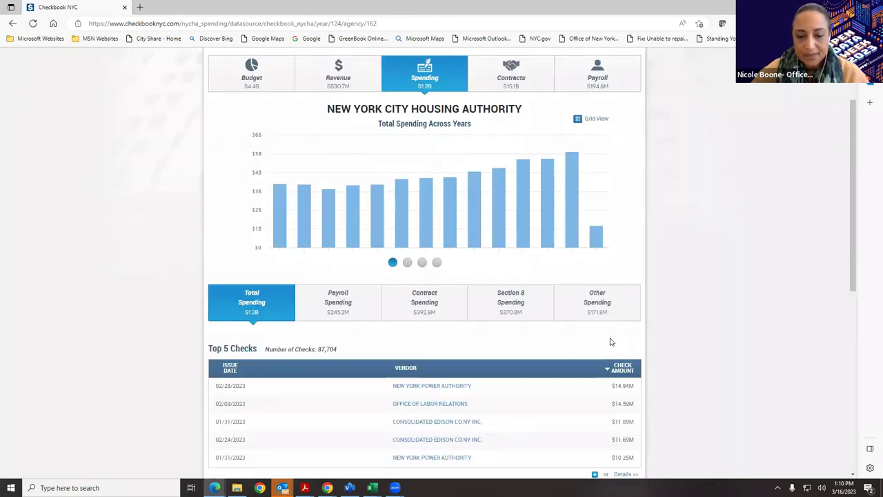
pyautogui.scroll(-2, 603, 319)
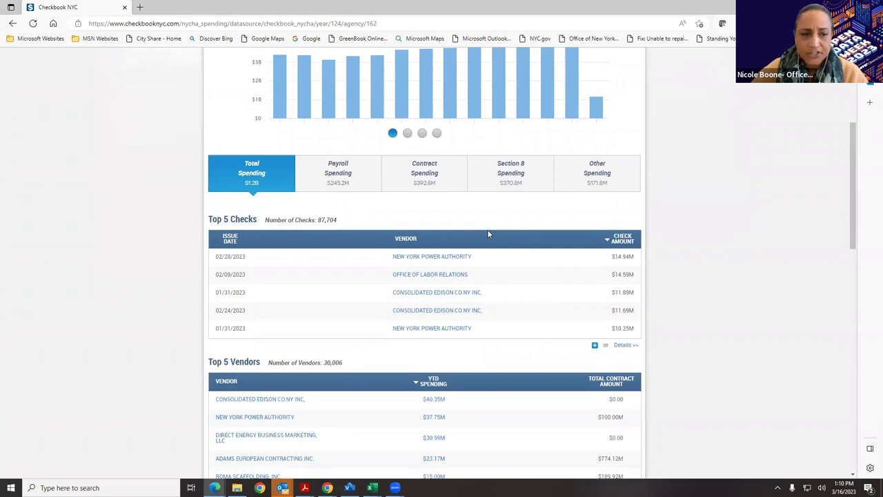
pyautogui.scroll(-2, 487, 237)
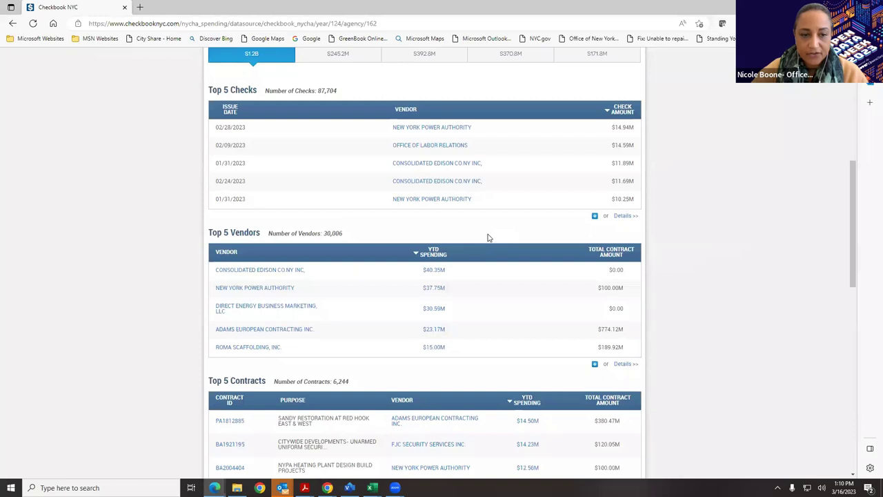
pyautogui.scroll(-4, 487, 236)
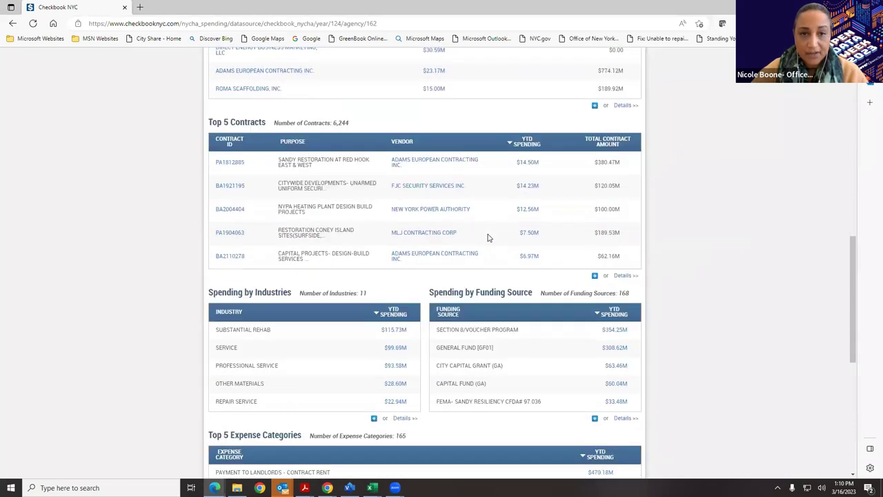
pyautogui.scroll(-2, 487, 236)
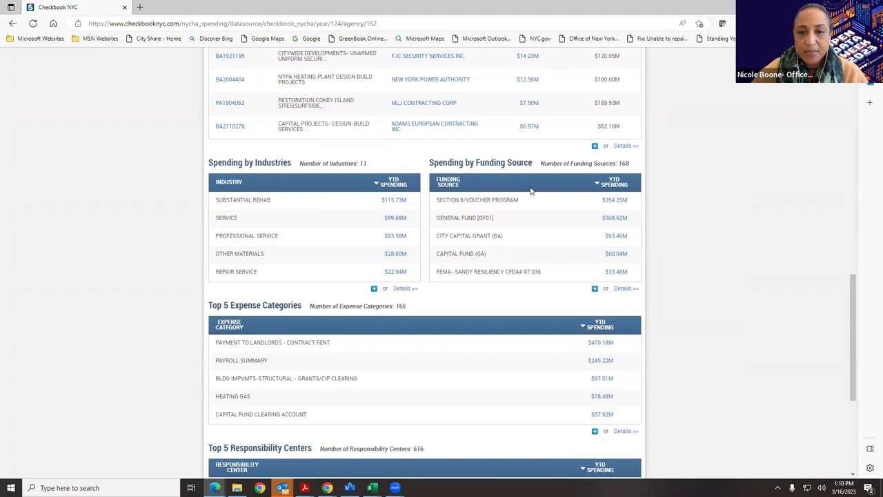
pyautogui.scroll(-1, 530, 200)
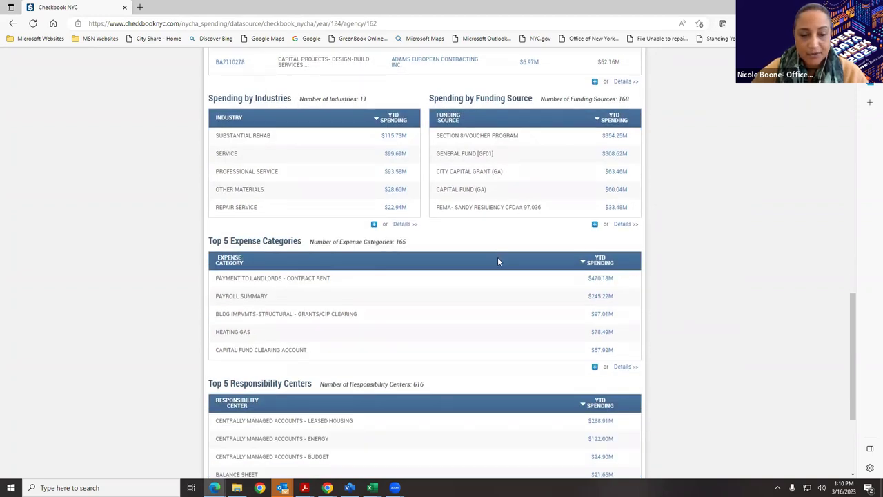
pyautogui.scroll(-3, 497, 261)
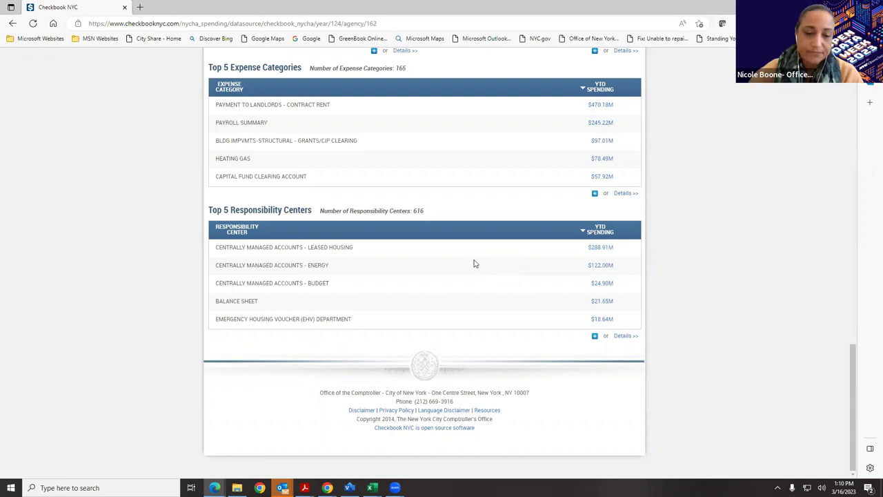
pyautogui.scroll(2, 476, 262)
pyautogui.scroll(-1, 477, 263)
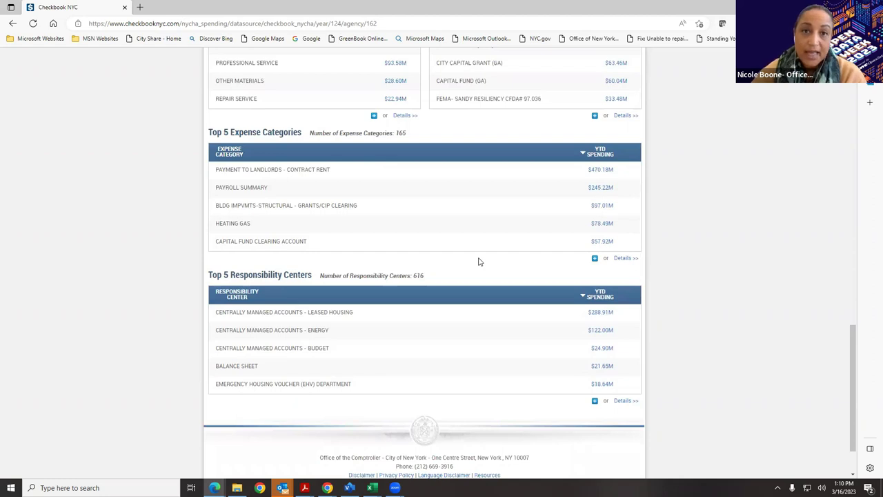
pyautogui.scroll(1, 480, 265)
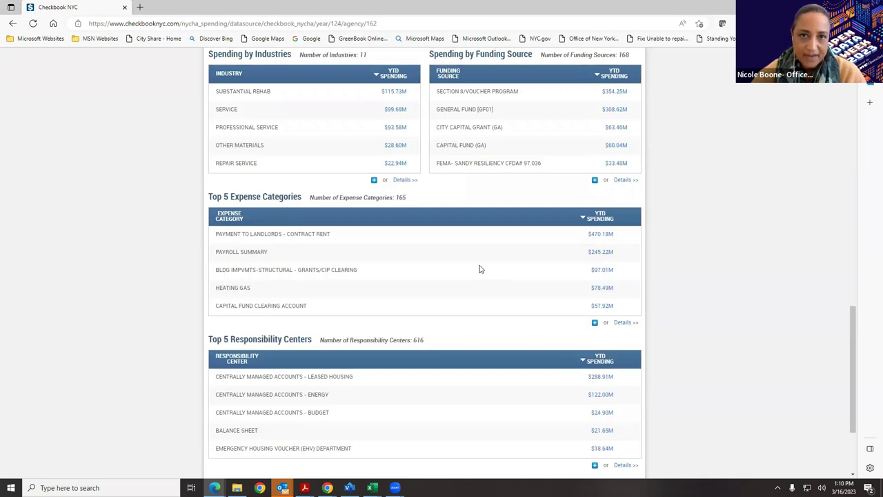
# Step: Expand the Top 5 Checks table of Total Spending and open the detailed check transactions from its end
pyautogui.scroll(7, 480, 271)
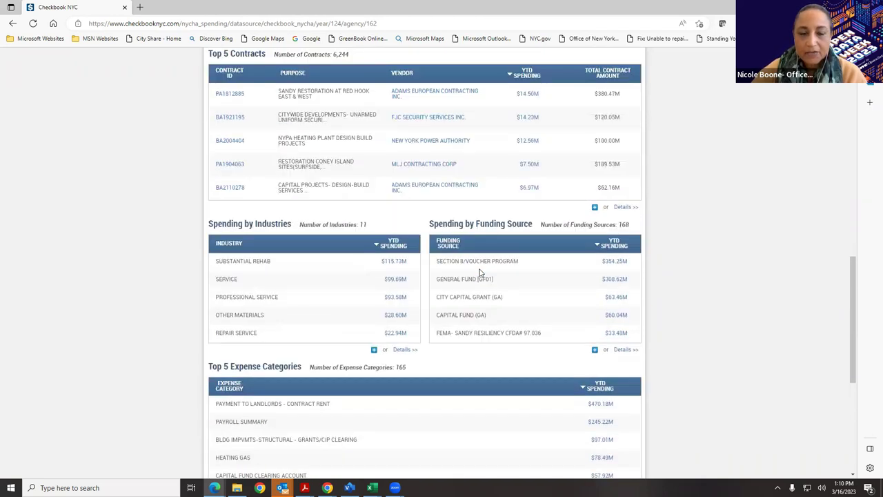
pyautogui.scroll(1, 481, 273)
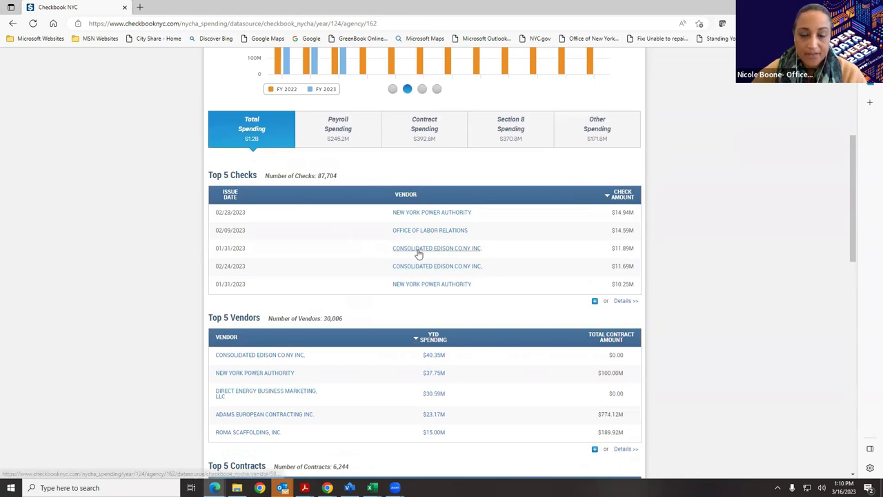
pyautogui.click(595, 302)
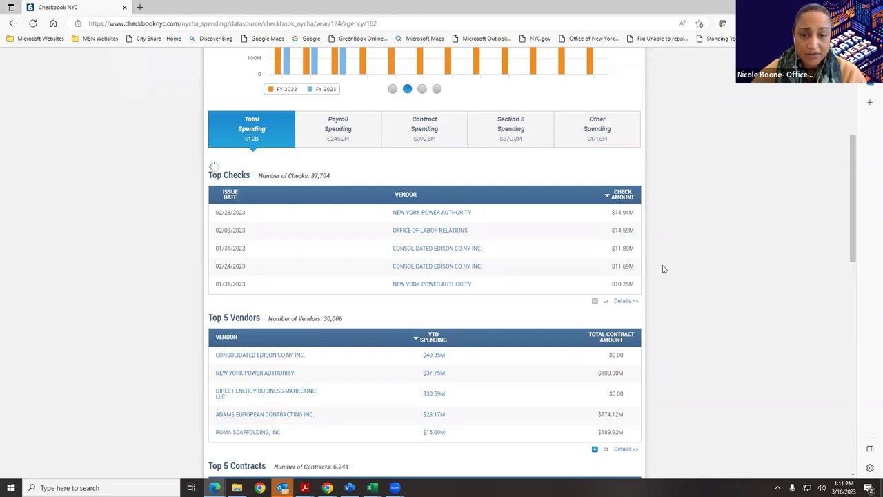
pyautogui.moveTo(856, 121); pyautogui.dragTo(832, 374)
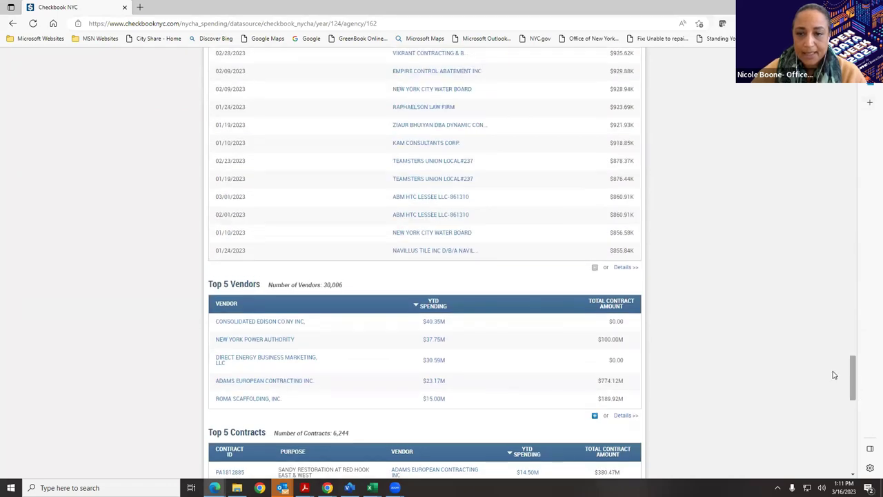
pyautogui.click(625, 269)
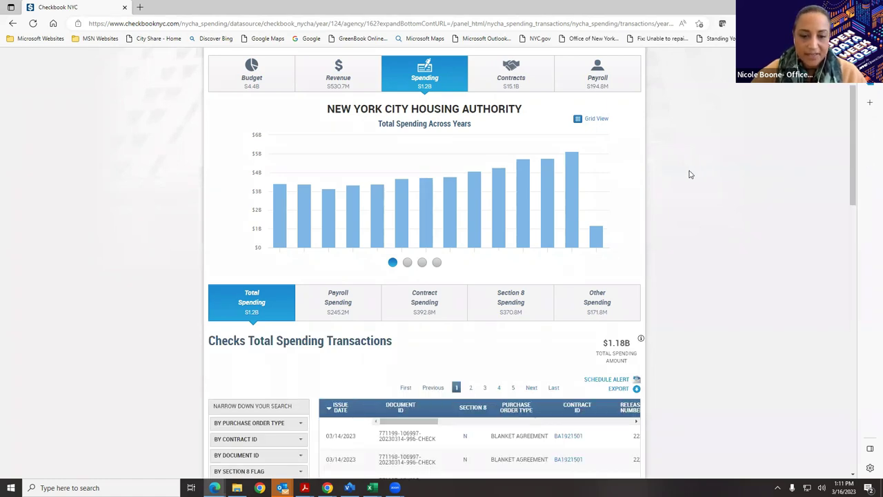
# Step: Narrow the check transactions to contract ID BA2220422 and vendor HD Supply Facilities Maintenance Ltd
pyautogui.scroll(-3, 688, 175)
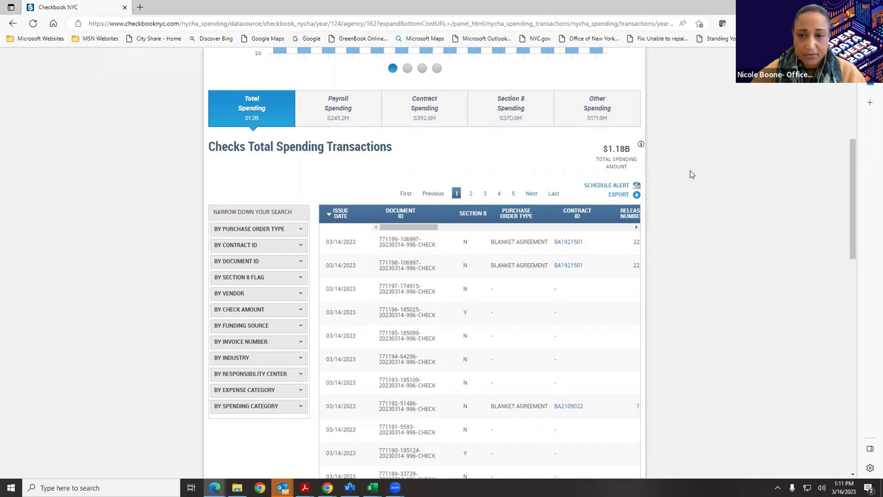
pyautogui.scroll(-1, 692, 175)
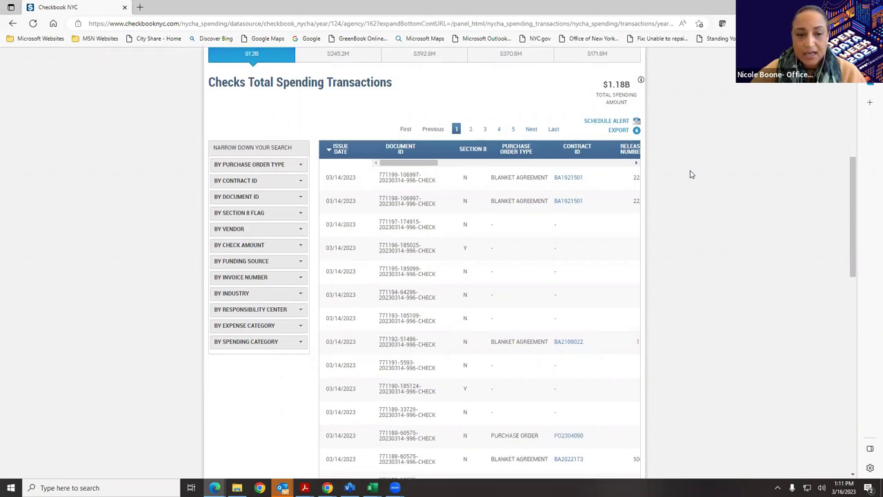
pyautogui.click(243, 182)
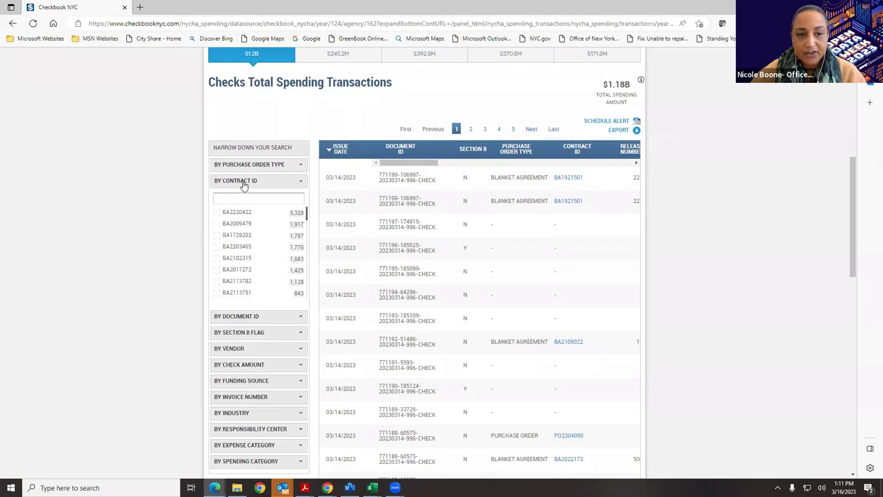
pyautogui.click(217, 213)
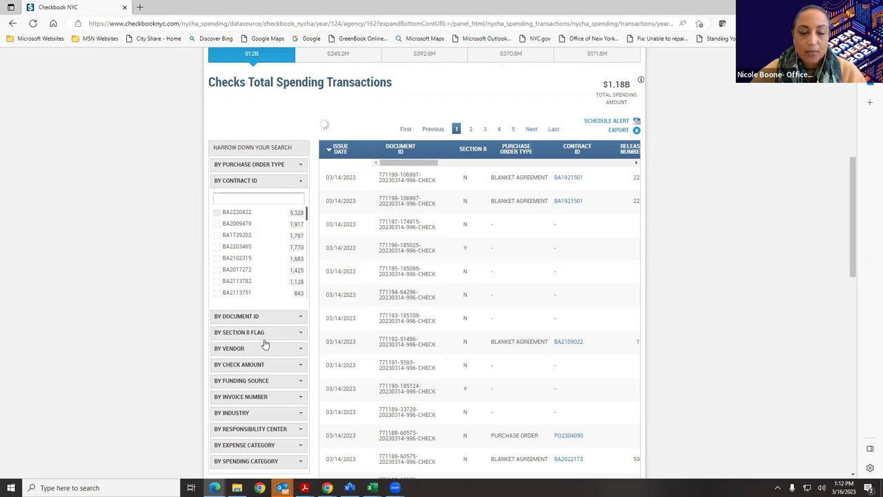
pyautogui.scroll(-1, 267, 343)
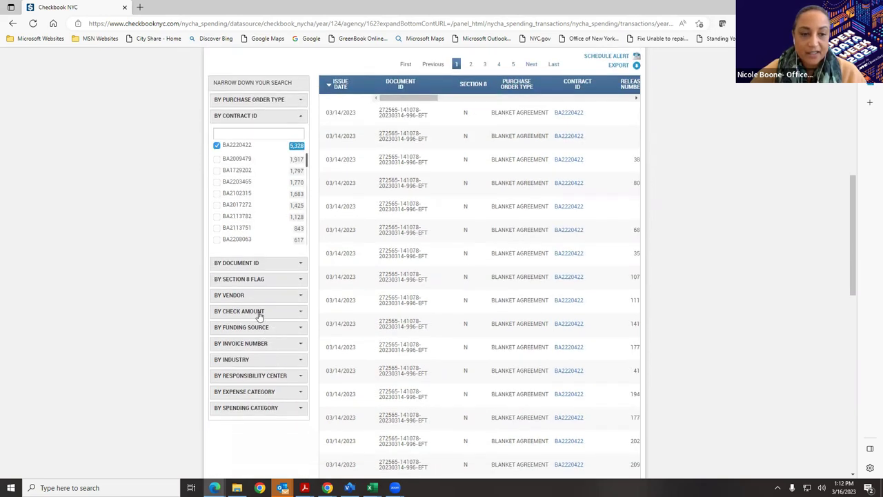
pyautogui.click(255, 297)
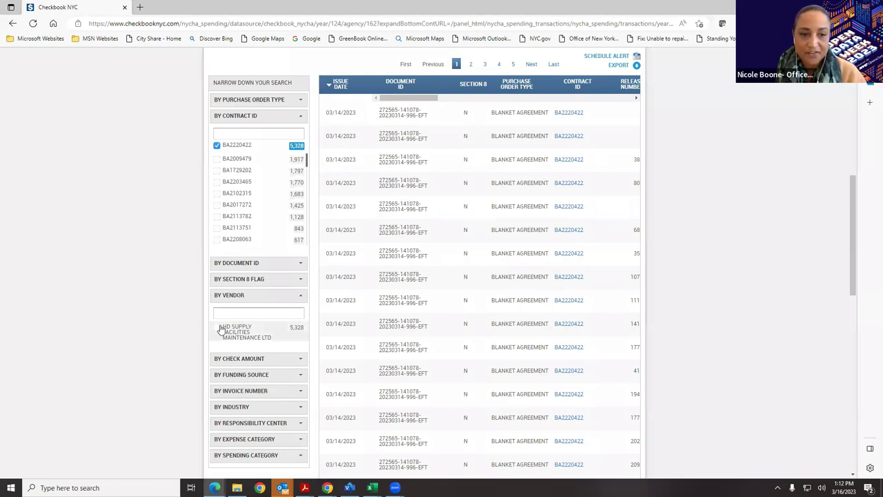
pyautogui.click(217, 328)
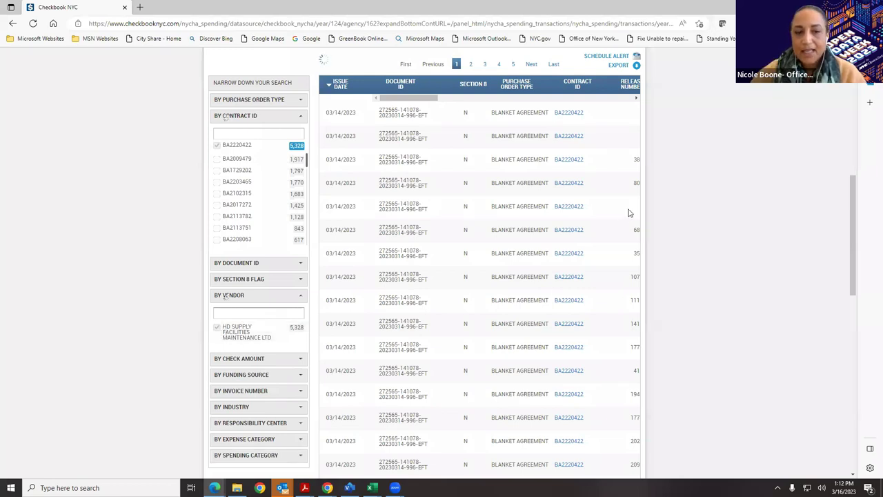
# Step: Export all pages of the filtered transactions as CSV, and close the downloaded file in Excel without saving changes
pyautogui.scroll(2, 623, 221)
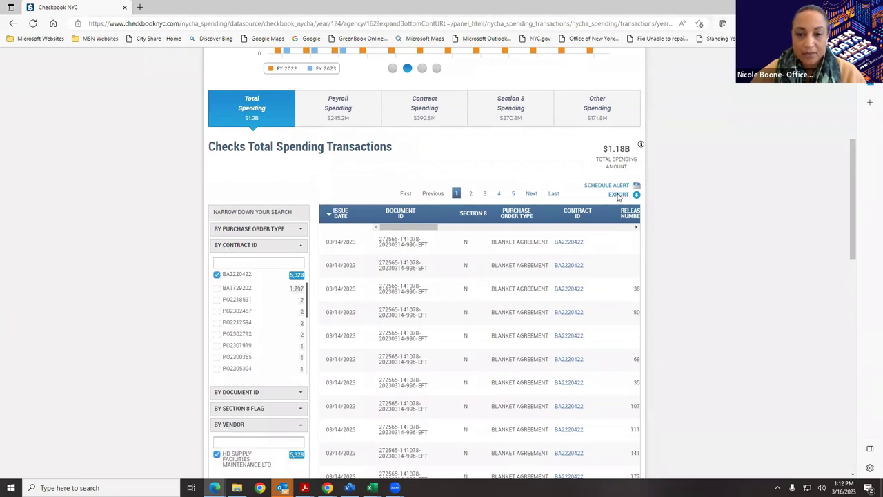
pyautogui.click(618, 196)
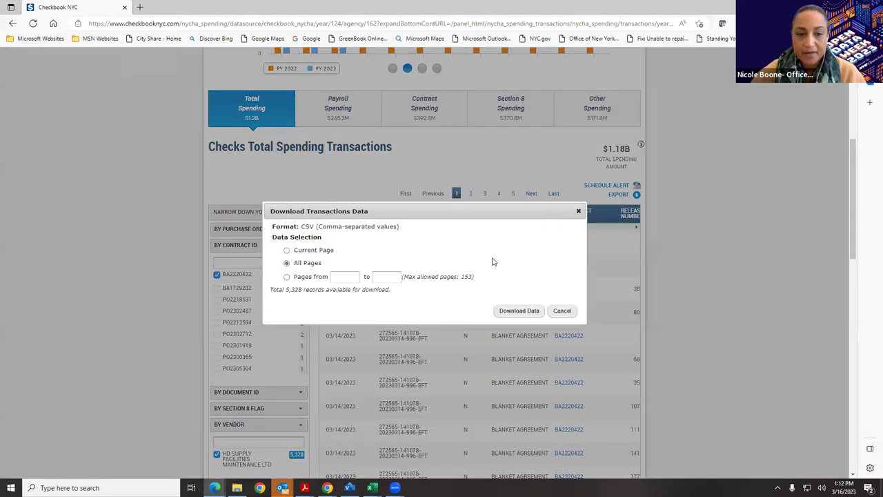
pyautogui.click(514, 312)
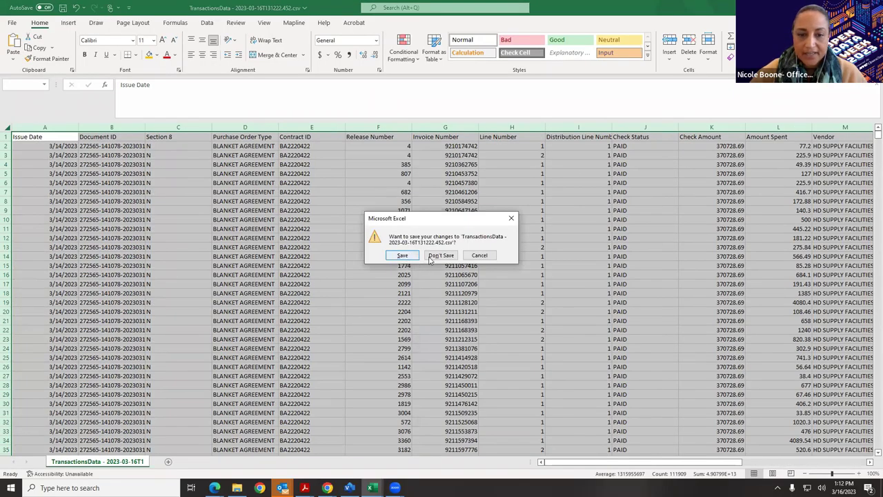
pyautogui.click(429, 258)
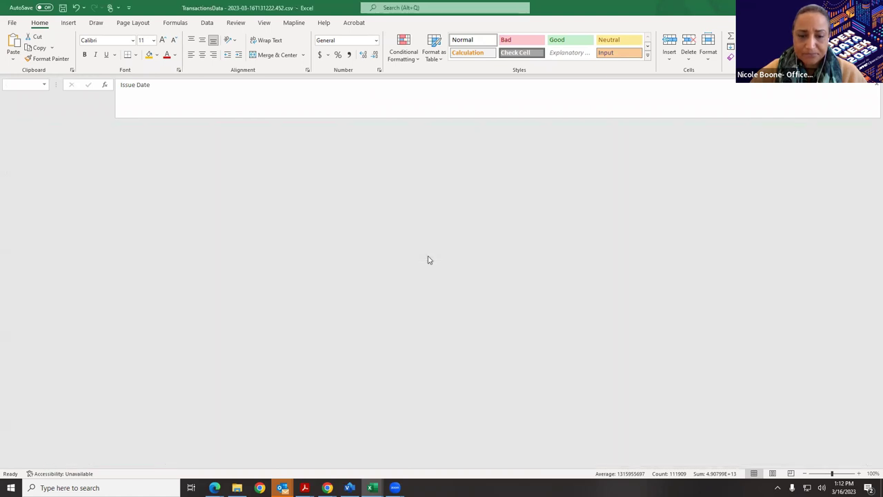
pyautogui.hotkey('alt', 'F4')
pyautogui.click(562, 310)
# Step: Return to the Housing Authority's Total Spending page and open its Contracts section
pyautogui.scroll(1, 388, 264)
pyautogui.scroll(2, 389, 264)
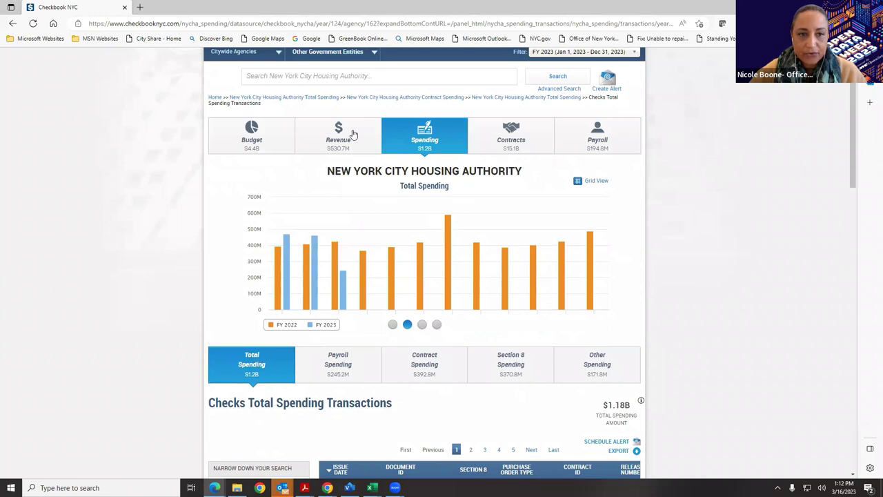
pyautogui.click(312, 98)
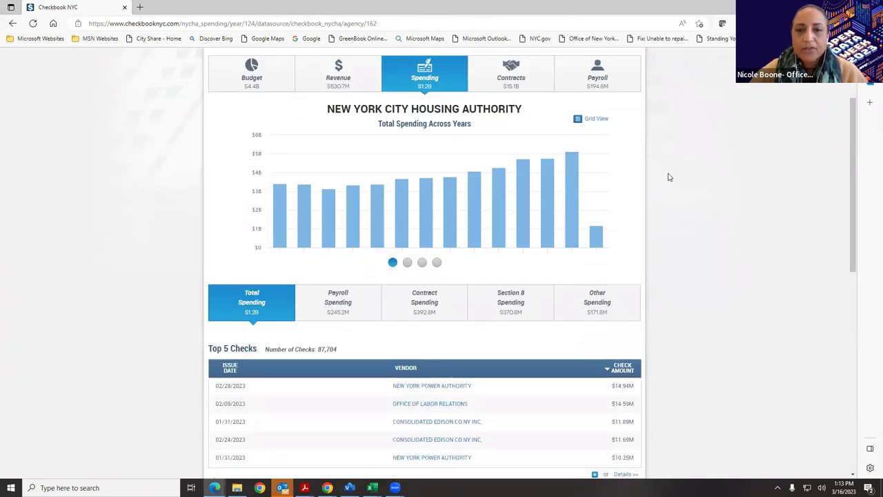
pyautogui.scroll(1, 687, 220)
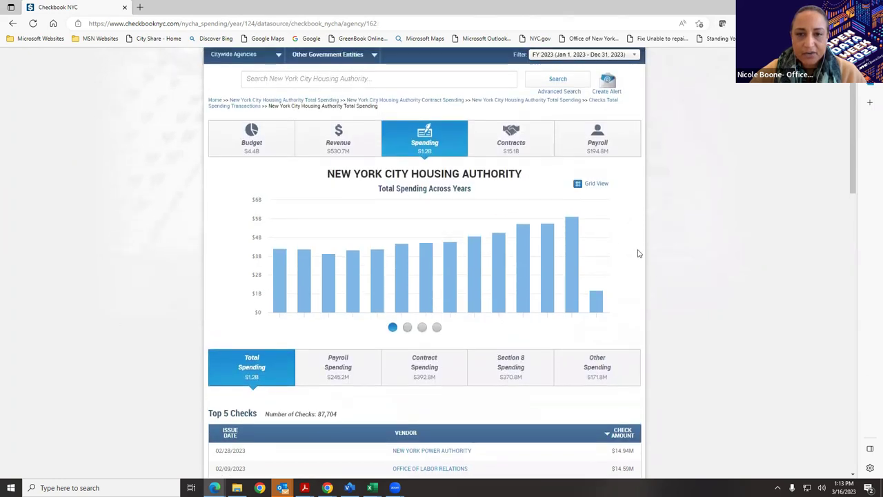
pyautogui.click(522, 138)
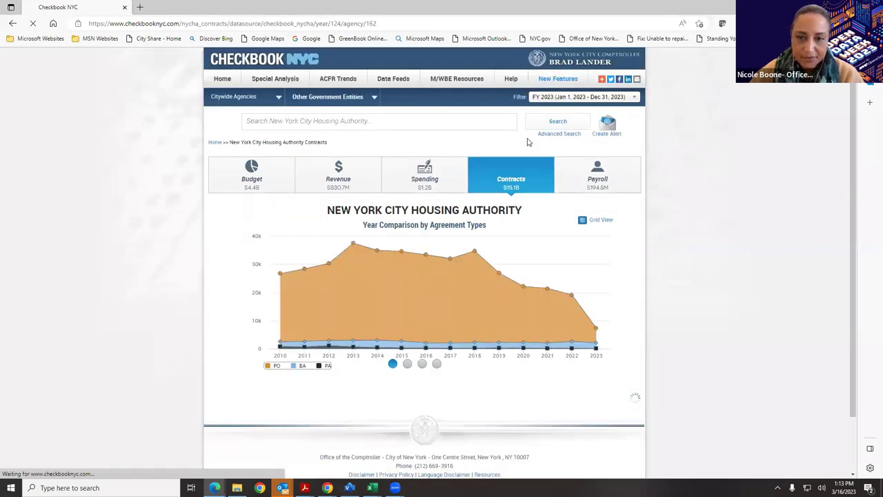
# Step: Review the Contracts charts for agreement types by year, top ten blanket agreements and top ten responsibility centers
pyautogui.scroll(-1, 644, 151)
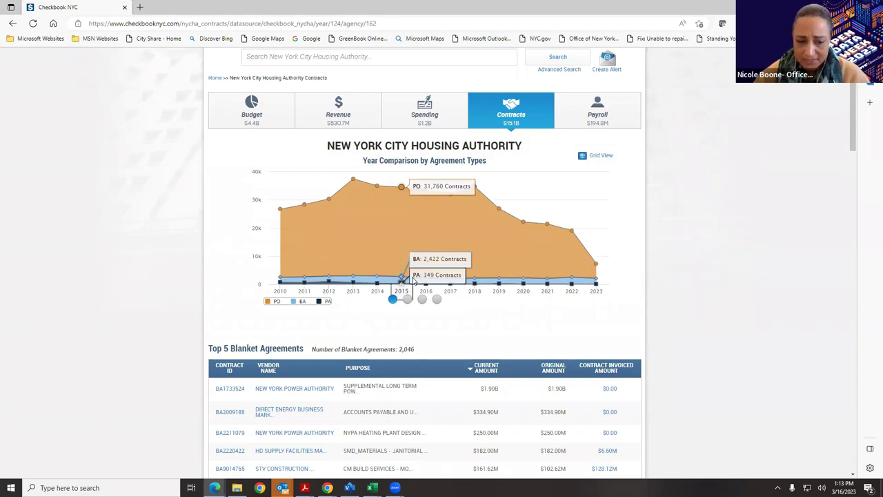
pyautogui.scroll(-2, 503, 317)
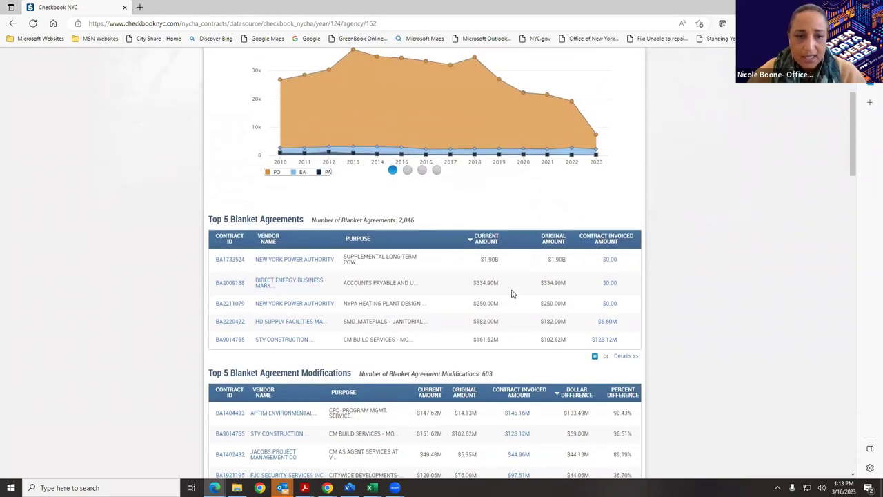
pyautogui.scroll(2, 424, 197)
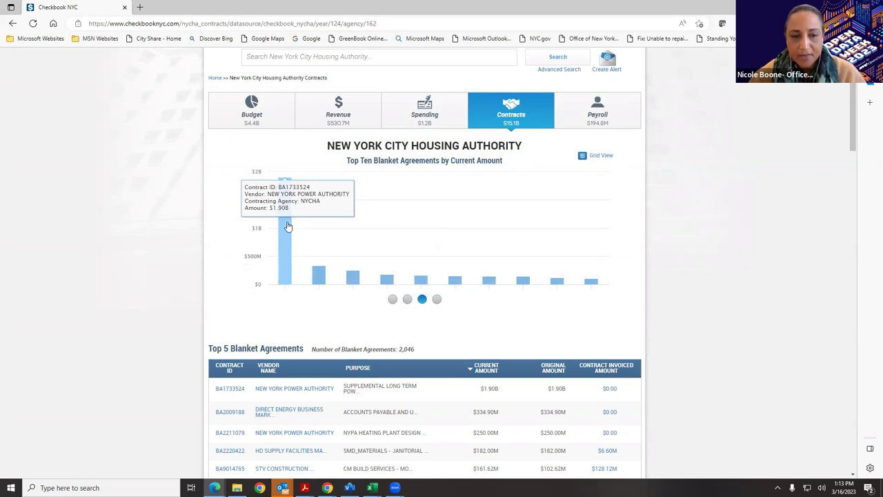
pyautogui.click(436, 299)
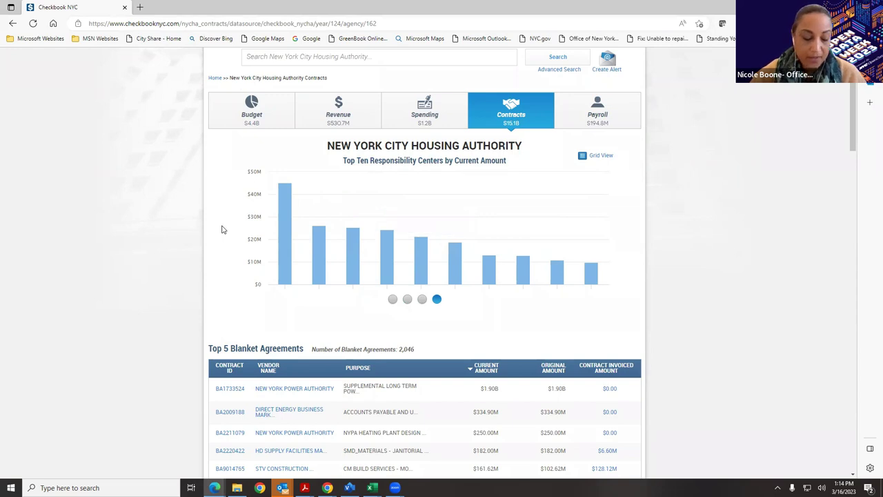
# Step: Examine the Contracts tables of blanket agreements, planned agreements, their modifications and purchase orders
pyautogui.scroll(-2, 661, 259)
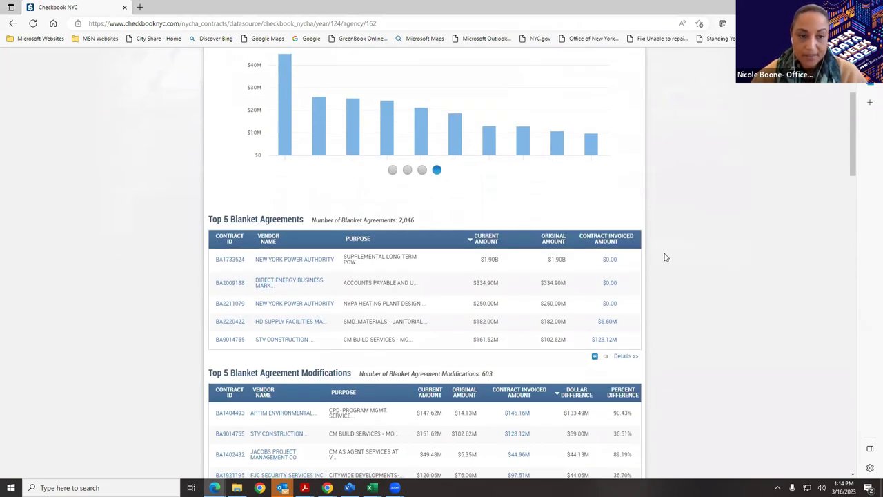
pyautogui.scroll(-1, 666, 257)
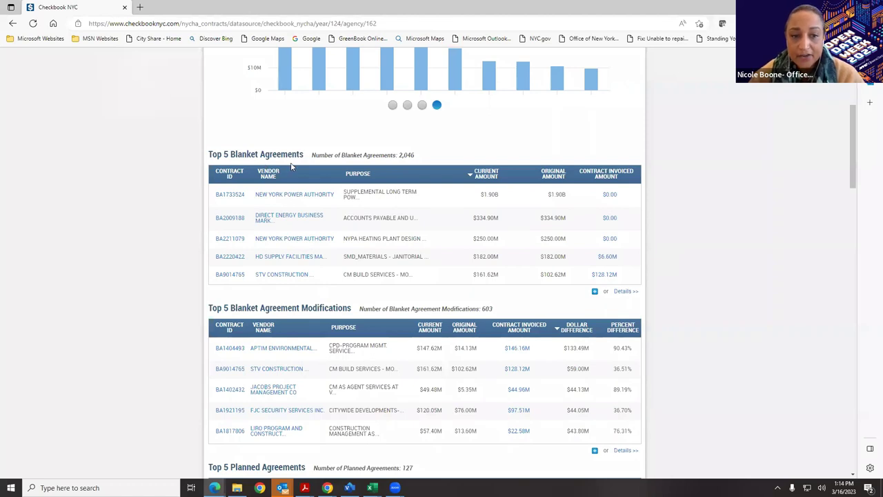
pyautogui.scroll(-3, 291, 172)
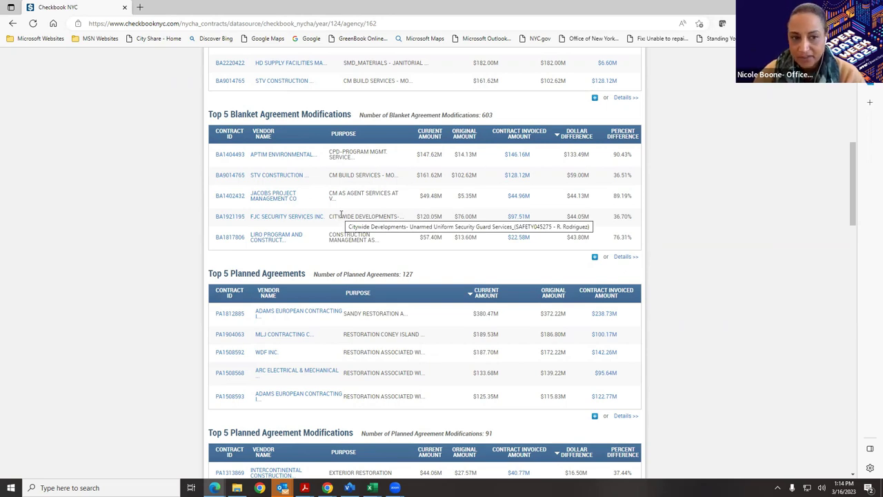
pyautogui.scroll(-2, 340, 214)
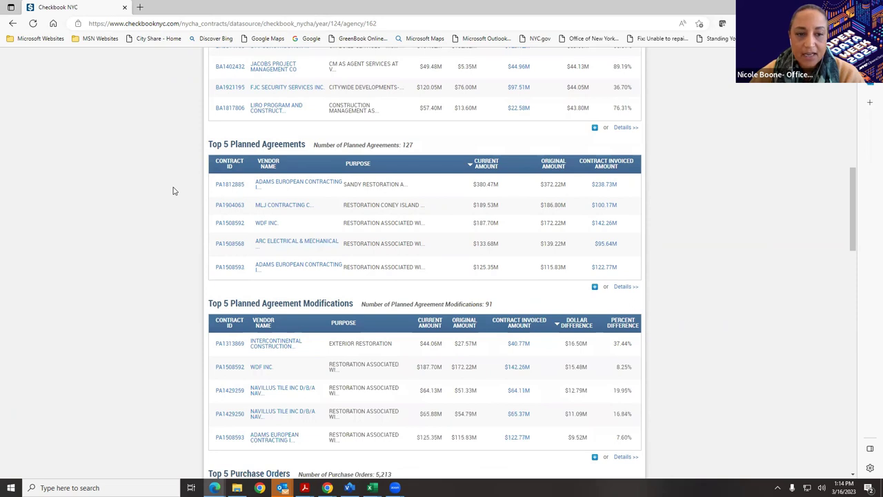
pyautogui.scroll(-3, 174, 191)
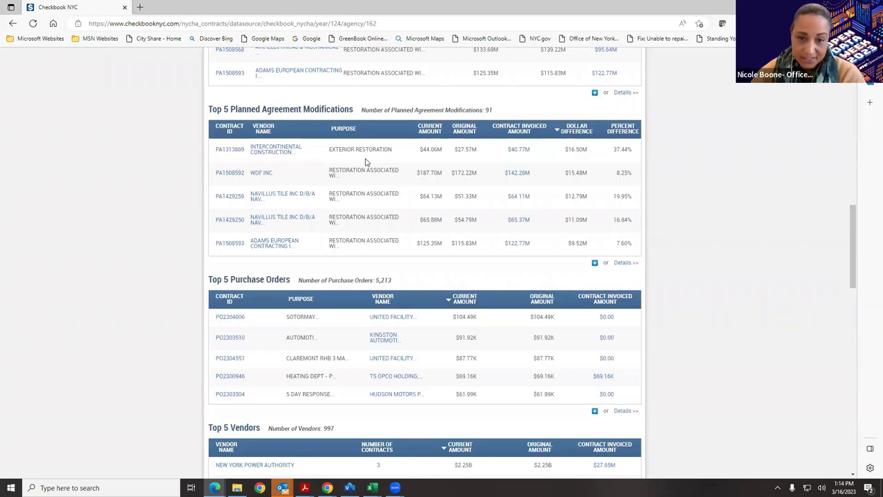
pyautogui.scroll(-3, 372, 163)
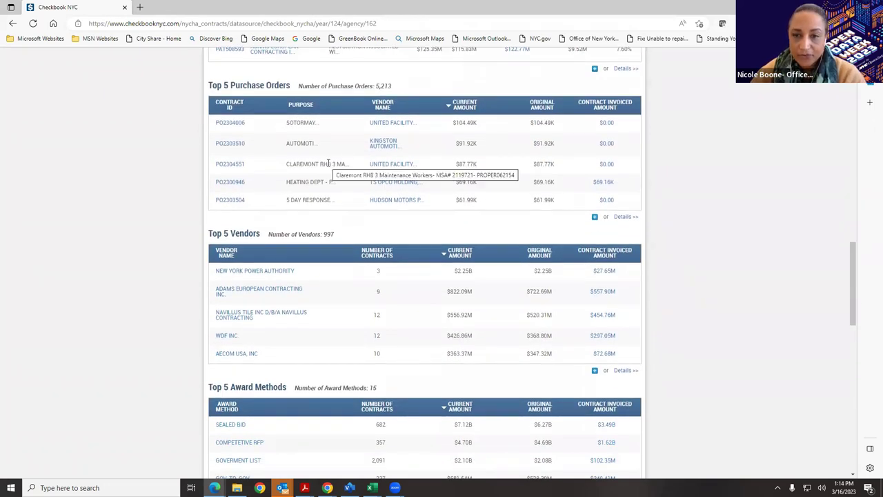
# Step: Examine the Contracts tables of vendors, award methods, departments, responsibility centers, industries and contract sizes, and return to the page's beginning
pyautogui.scroll(-3, 332, 165)
pyautogui.scroll(1, 331, 168)
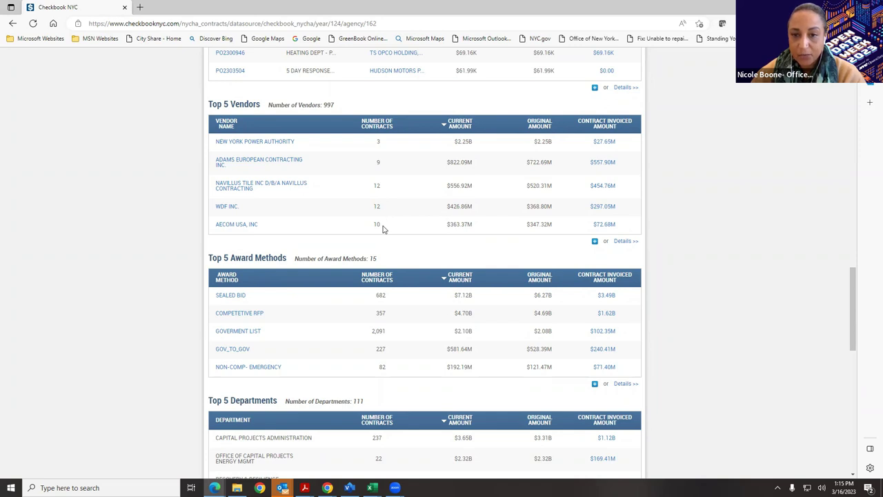
pyautogui.scroll(-2, 382, 228)
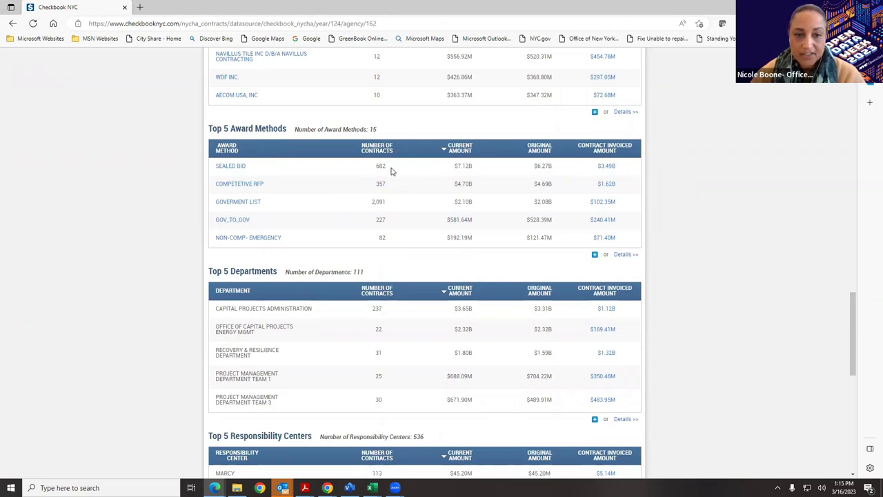
pyautogui.scroll(-3, 216, 116)
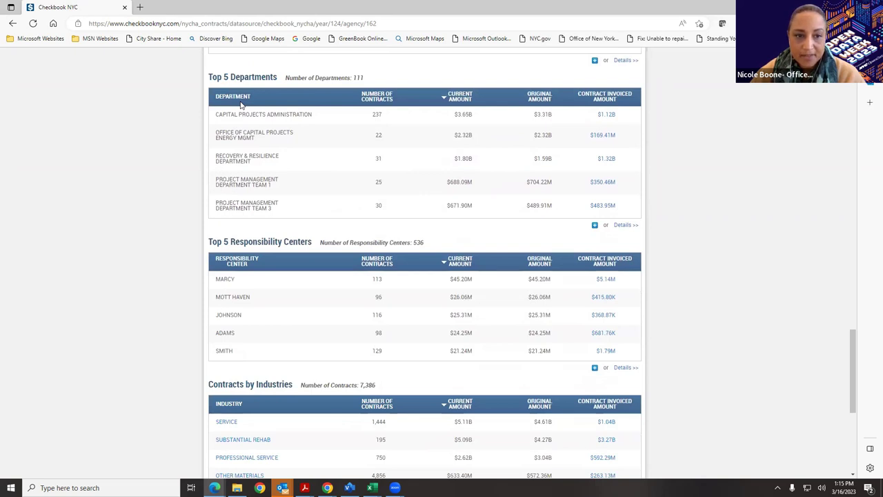
pyautogui.scroll(-1, 256, 177)
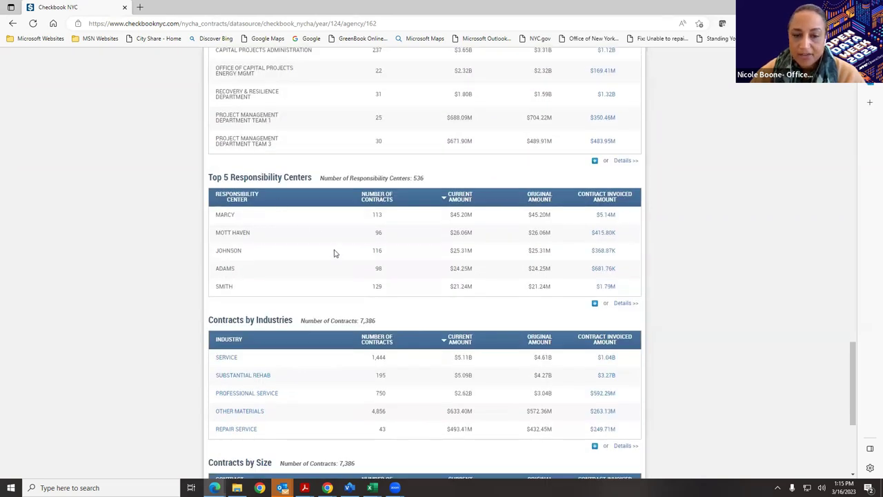
pyautogui.scroll(-3, 333, 253)
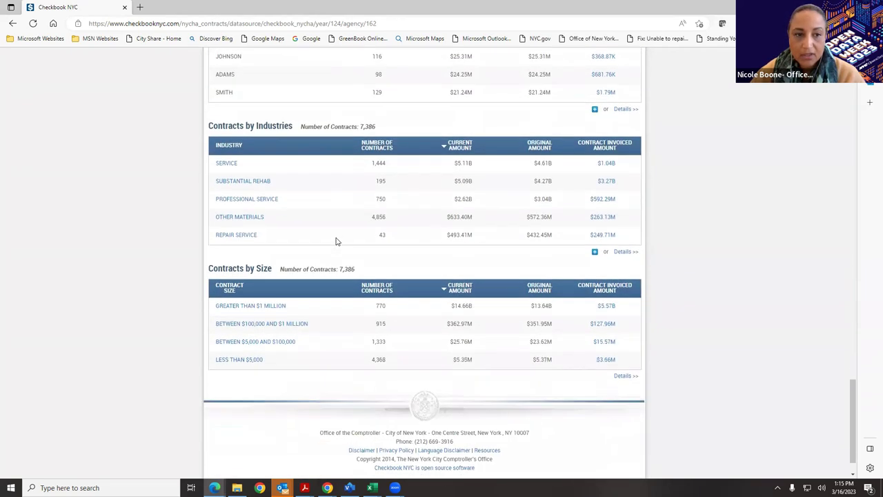
pyautogui.scroll(-1, 335, 207)
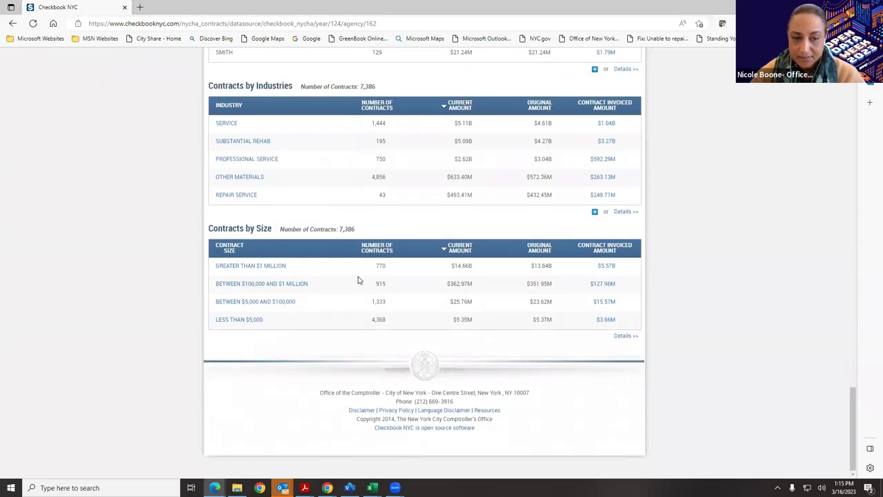
pyautogui.moveTo(854, 410); pyautogui.dragTo(774, 140)
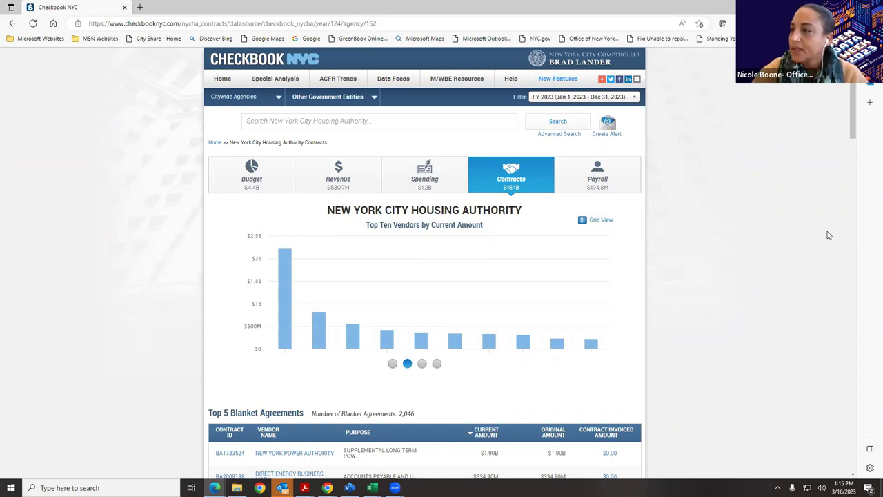
# Step: Switch to the Blanket & Planned Contracts Logic diagram in Visio and bring up the 1_BA1000126_Contracts.xlsx workbook in Excel
pyautogui.click(372, 488)
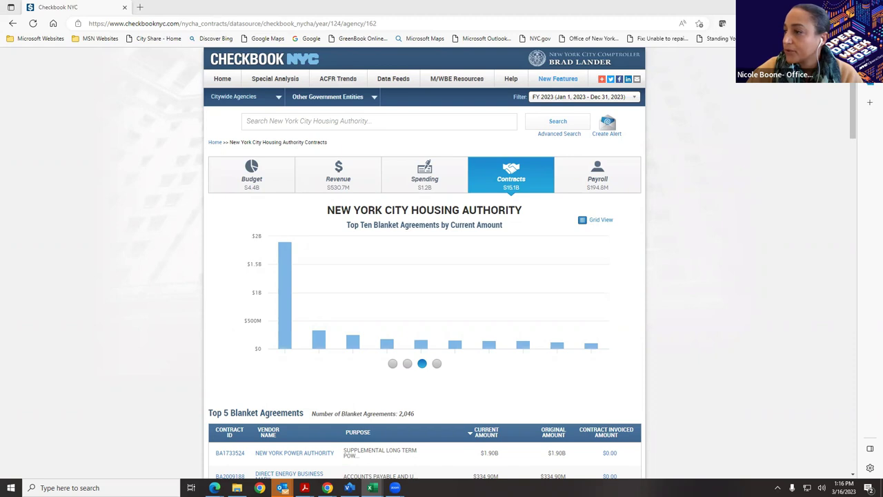
pyautogui.hotkey('alt', 'Tab')
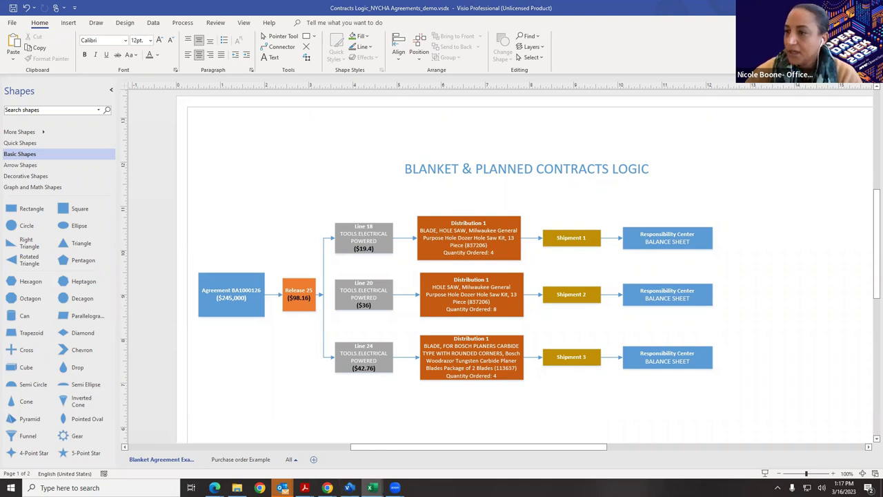
pyautogui.click(371, 488)
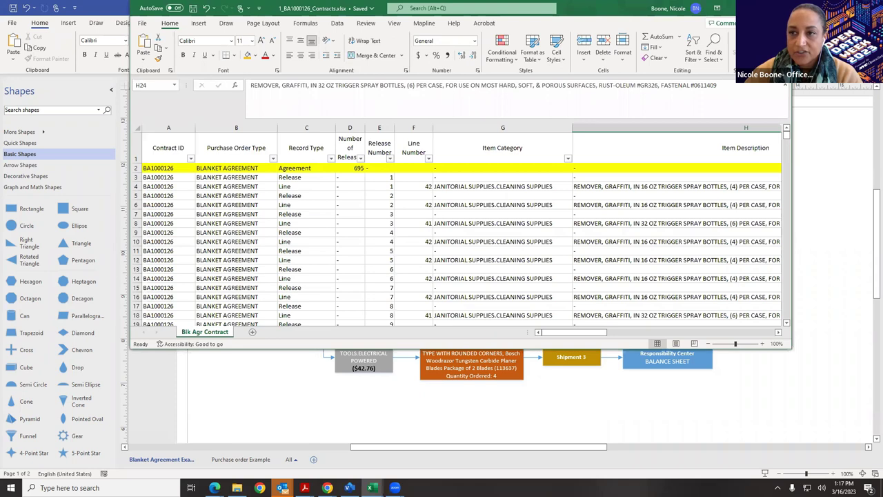
# Step: Maximize the contracts workbook and examine the agreement row's record type, number of releases, dates and contract amounts
pyautogui.press('super+Up')
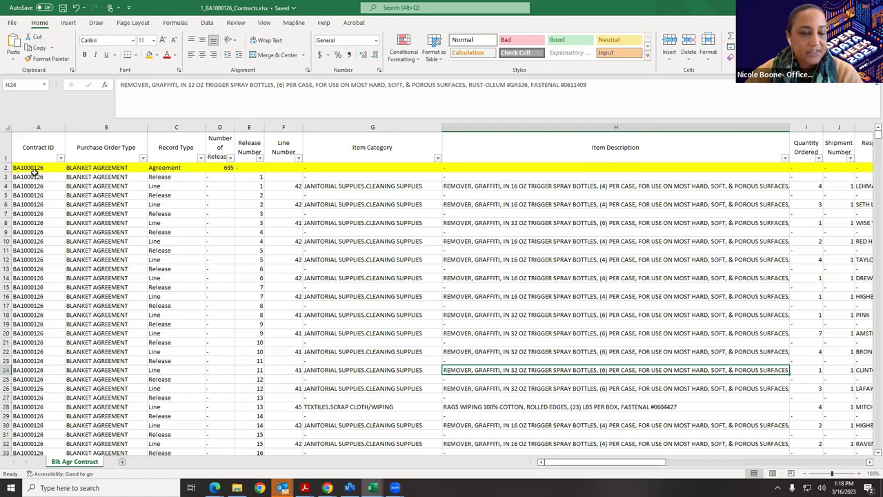
pyautogui.click(156, 169)
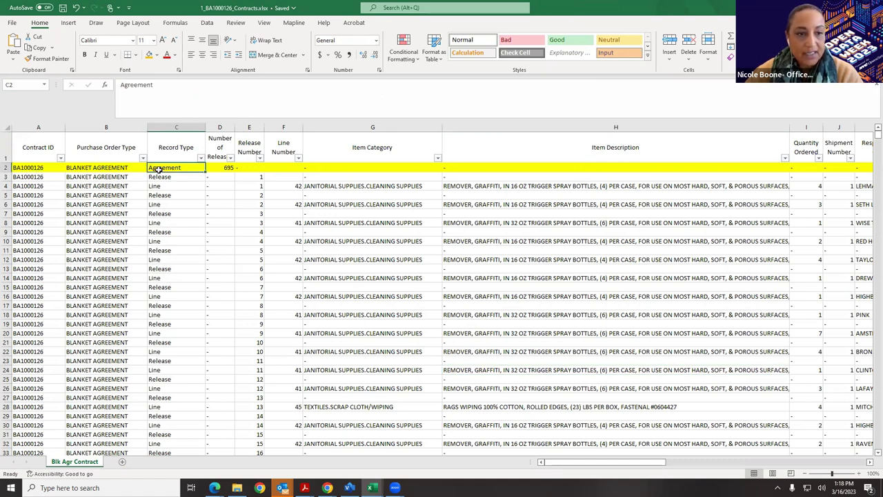
pyautogui.click(212, 166)
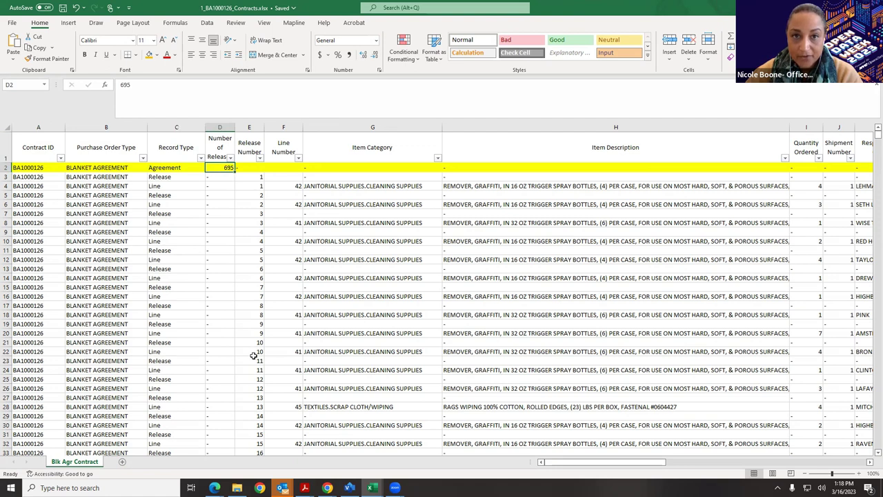
pyautogui.moveTo(661, 462); pyautogui.dragTo(721, 461)
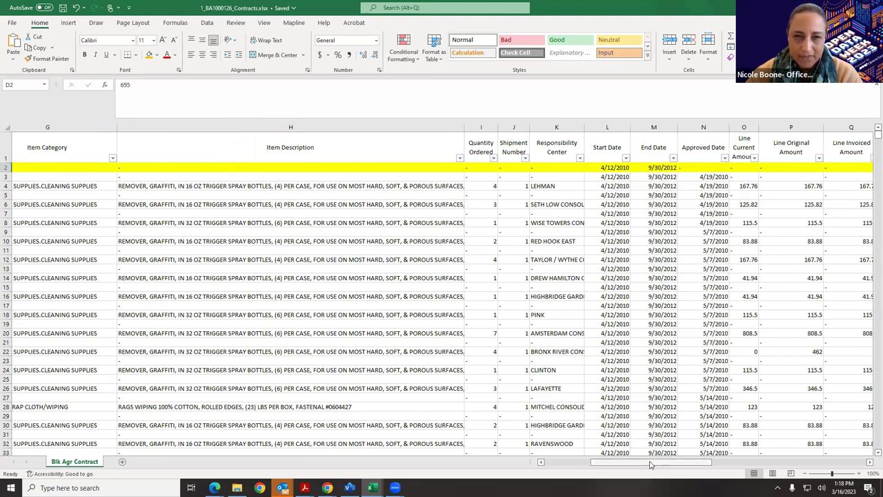
pyautogui.hscroll(10, 660, 283)
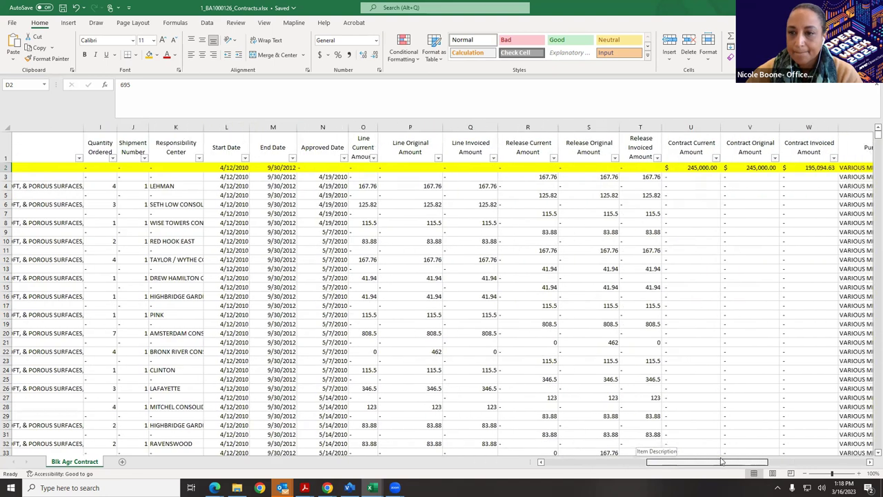
pyautogui.hscroll(1, 660, 284)
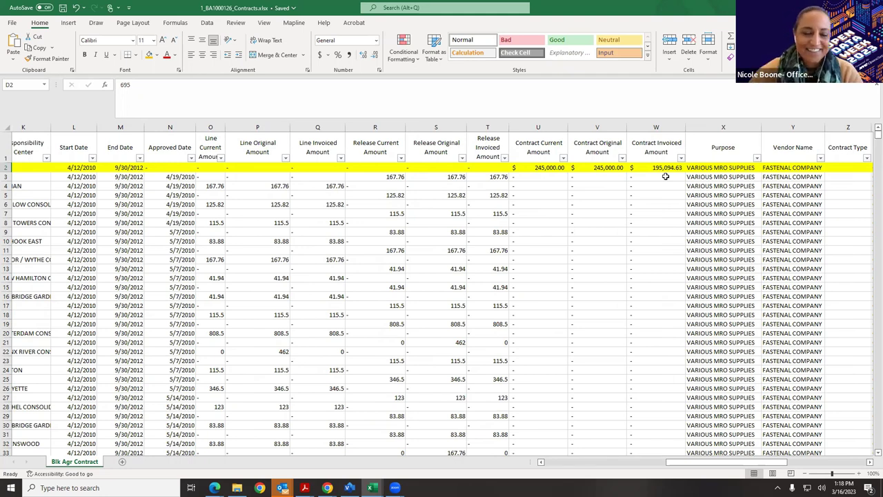
pyautogui.moveTo(768, 462); pyautogui.dragTo(613, 459)
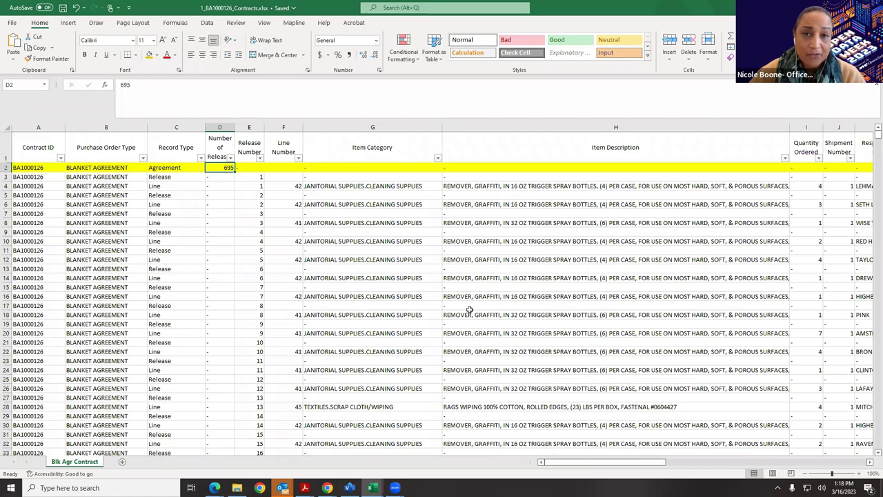
# Step: Filter the blanket agreement sheet's Release Number column to show only release 25
pyautogui.click(260, 159)
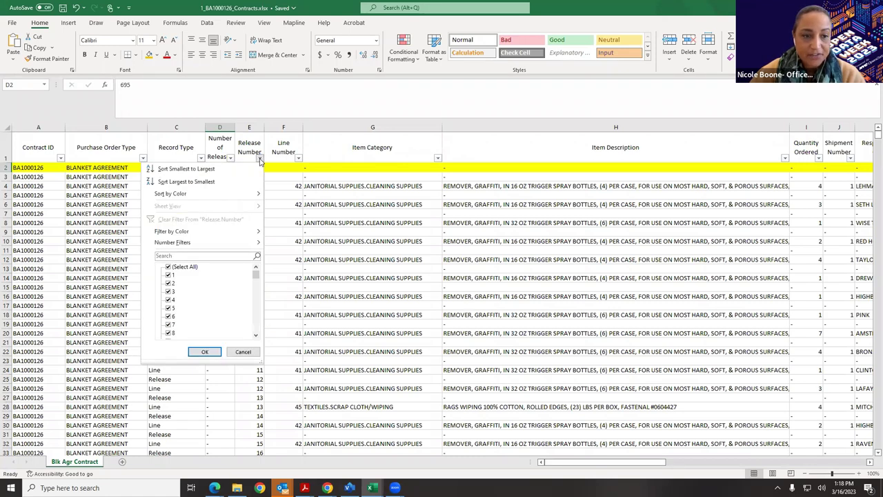
pyautogui.click(169, 267)
pyautogui.scroll(-6, 176, 303)
pyautogui.click(169, 316)
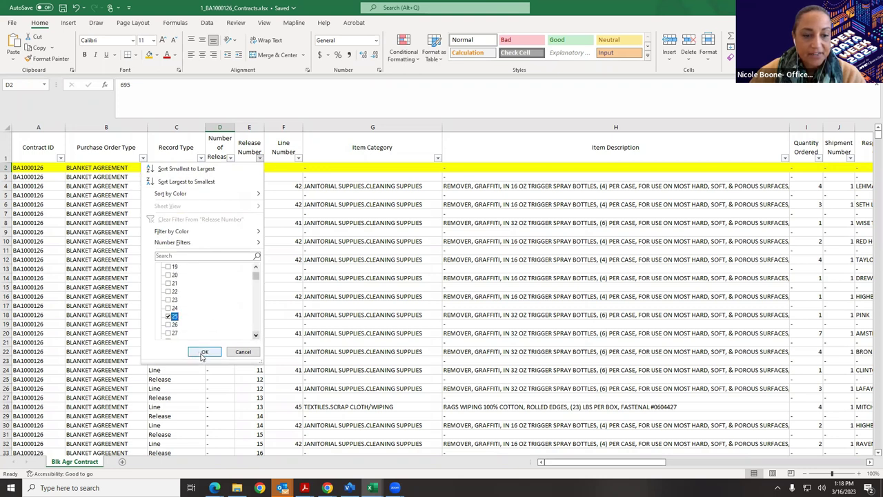
pyautogui.click(204, 352)
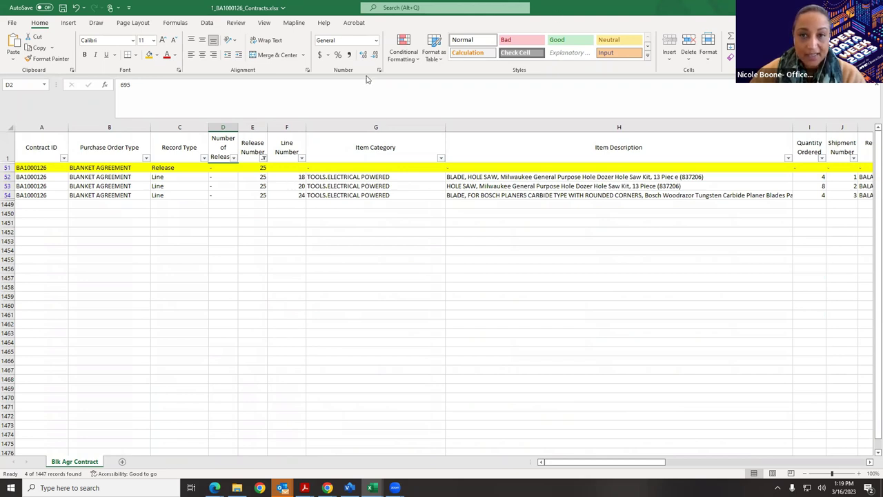
# Step: Examine the item descriptions, quantities ordered, shipment numbers, responsibility centers and dates of release 25's lines
pyautogui.click(474, 178)
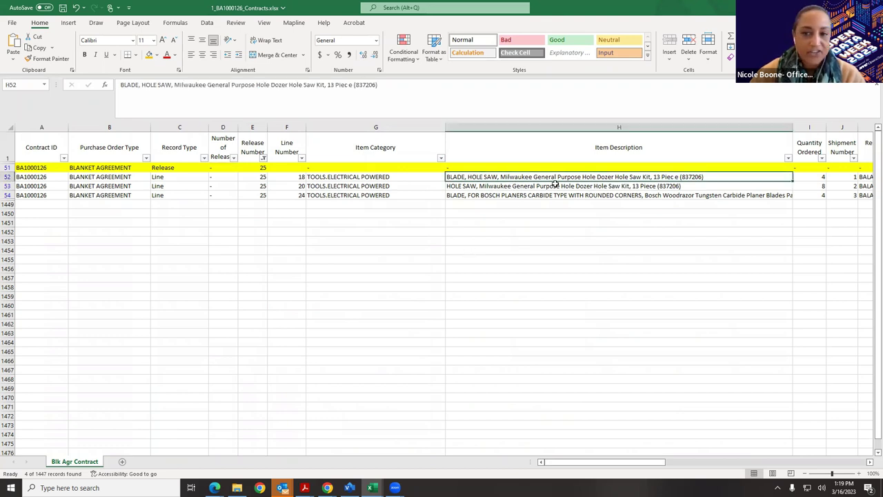
pyautogui.click(868, 464)
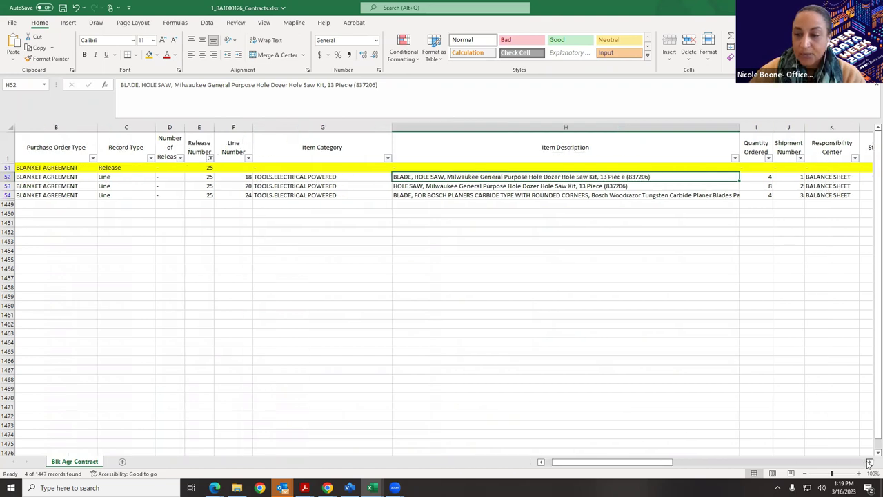
pyautogui.click(867, 464)
pyautogui.click(868, 463)
pyautogui.click(868, 463)
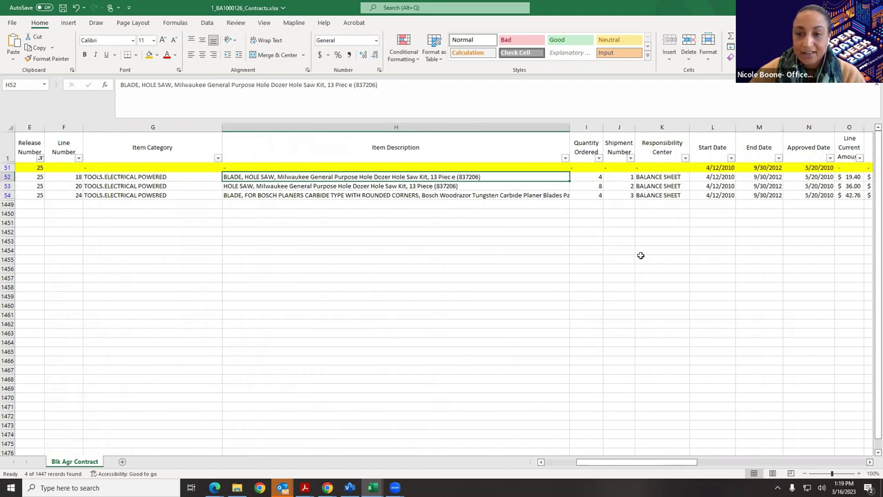
pyautogui.click(576, 177)
pyautogui.click(870, 462)
pyautogui.click(870, 462)
pyautogui.click(870, 462)
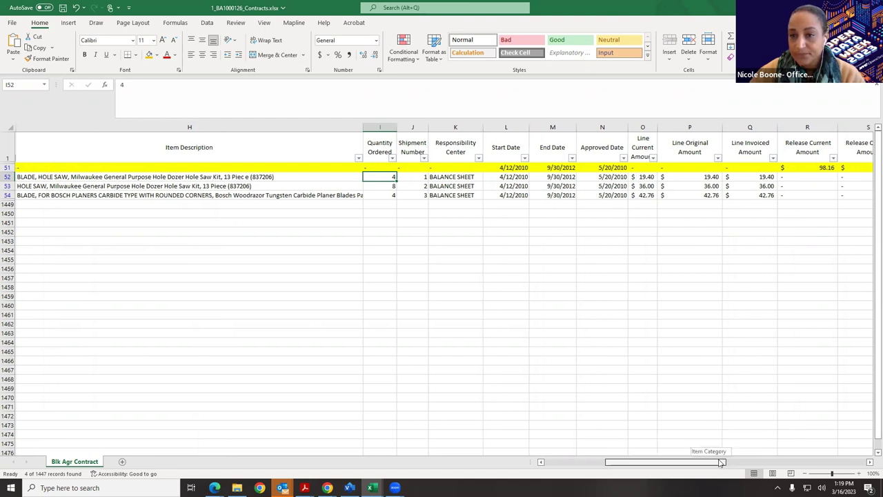
# Step: Compare the invoiced amounts of release 25's lines with the release invoiced amount on its release row
pyautogui.hscroll(3, 501, 181)
pyautogui.click(499, 186)
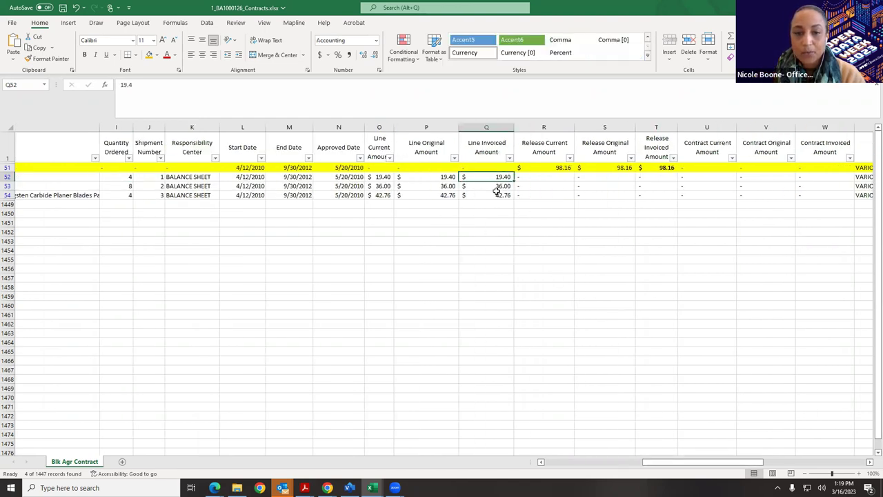
pyautogui.click(500, 196)
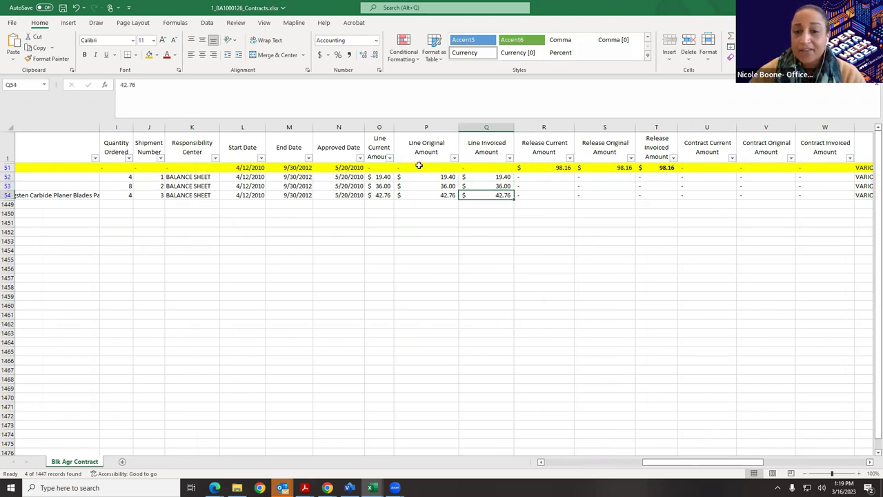
pyautogui.moveTo(739, 462); pyautogui.dragTo(767, 463)
pyautogui.click(461, 176)
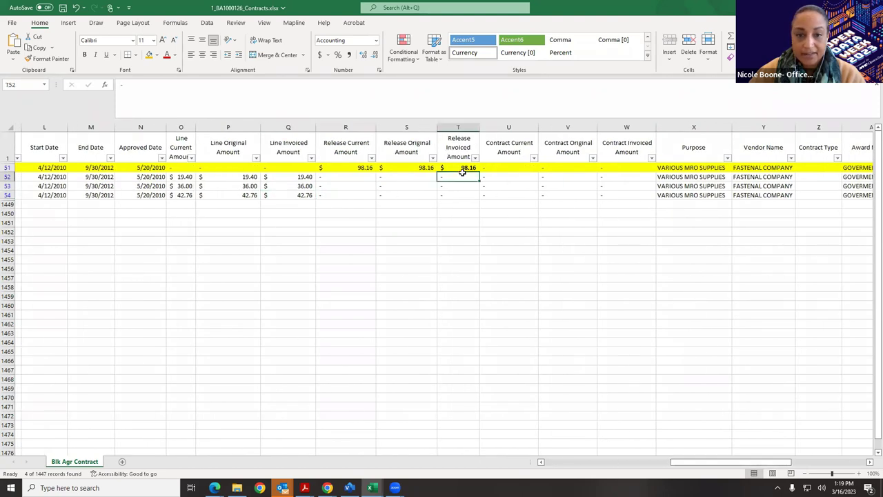
pyautogui.click(462, 168)
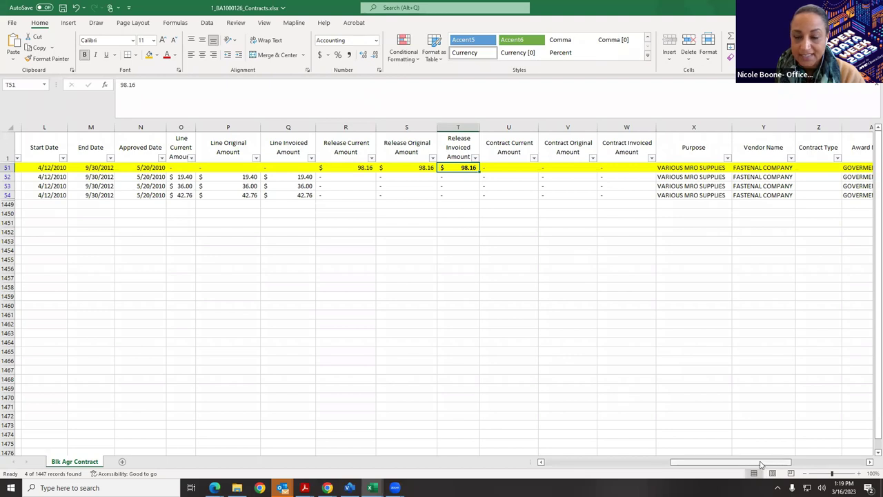
# Step: Review the purpose, vendor name, award method, industry and location columns for release 25
pyautogui.moveTo(761, 464); pyautogui.dragTo(805, 464)
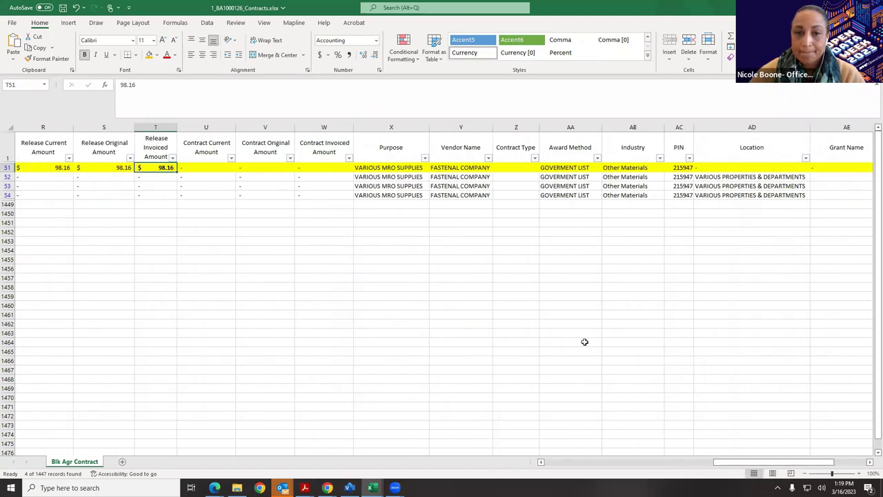
pyautogui.click(449, 195)
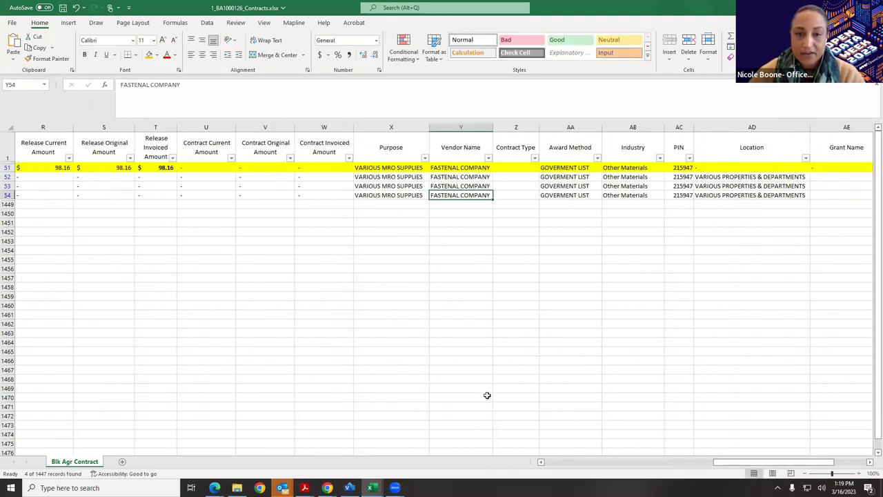
pyautogui.click(388, 188)
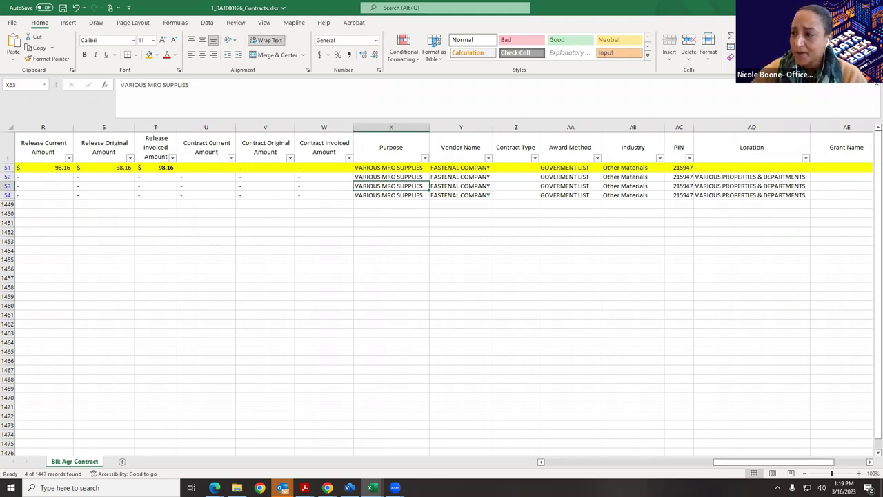
# Step: Switch to the 1a_Spending Transactions BA1000126_demo.xlsx workbook, enlarge its window and show the sheet from its Issue Date column
pyautogui.click(327, 487)
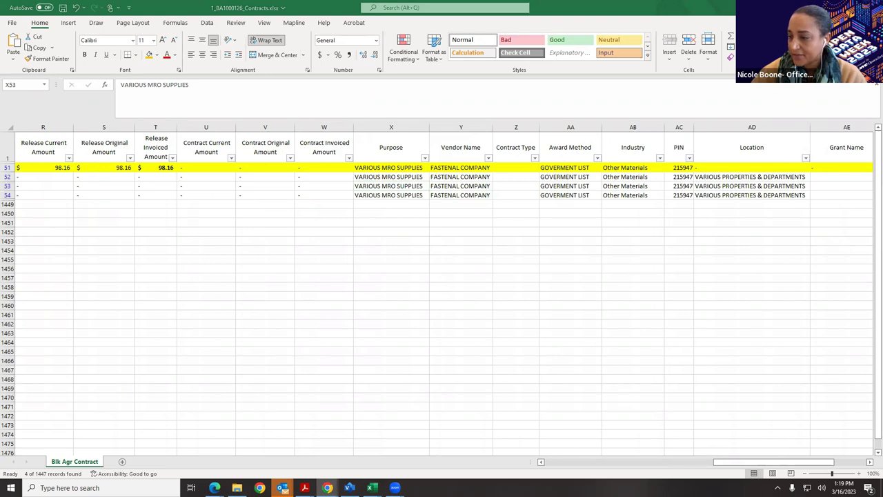
pyautogui.hotkey('alt', 'Tab')
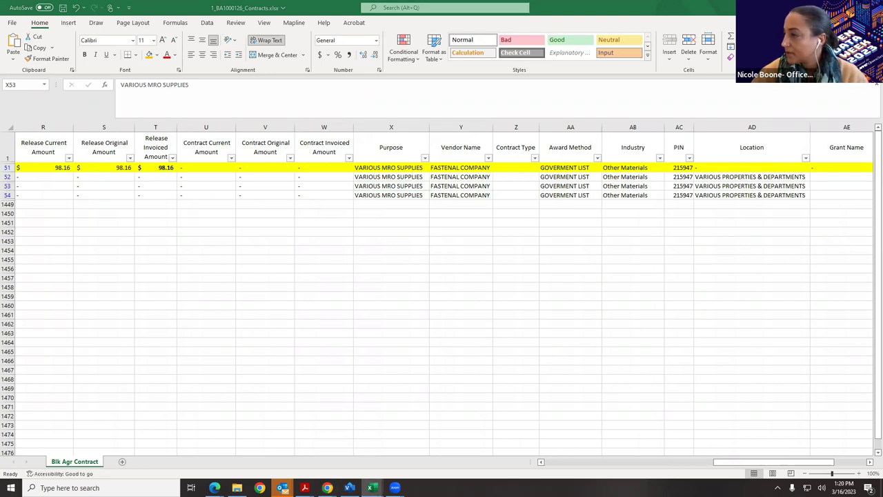
pyautogui.hotkey('alt', 'Tab')
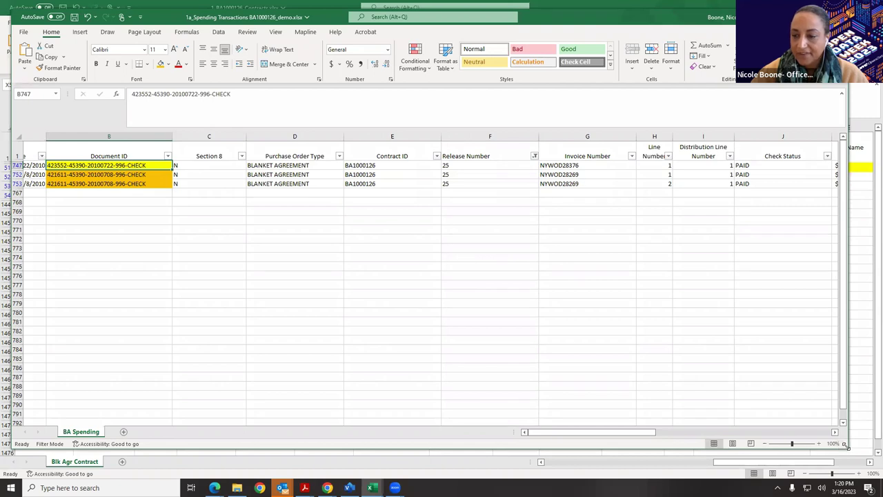
pyautogui.moveTo(845, 446); pyautogui.dragTo(879, 473)
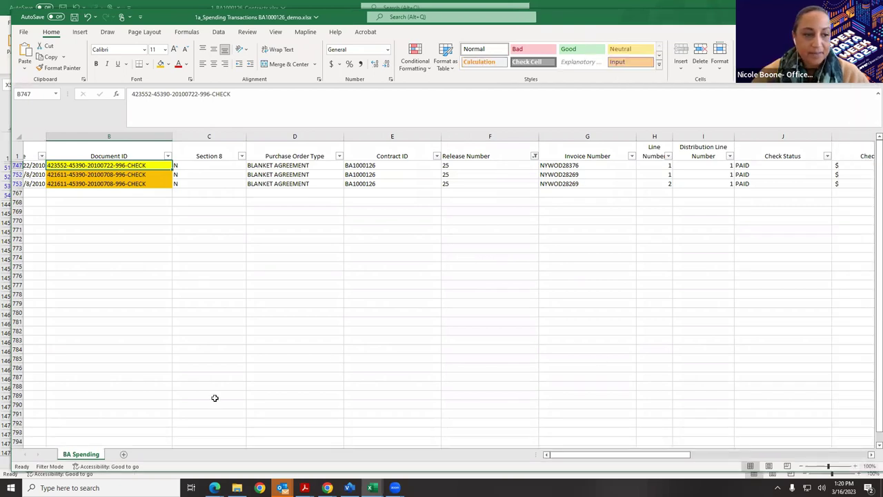
pyautogui.hscroll(-1, 565, 457)
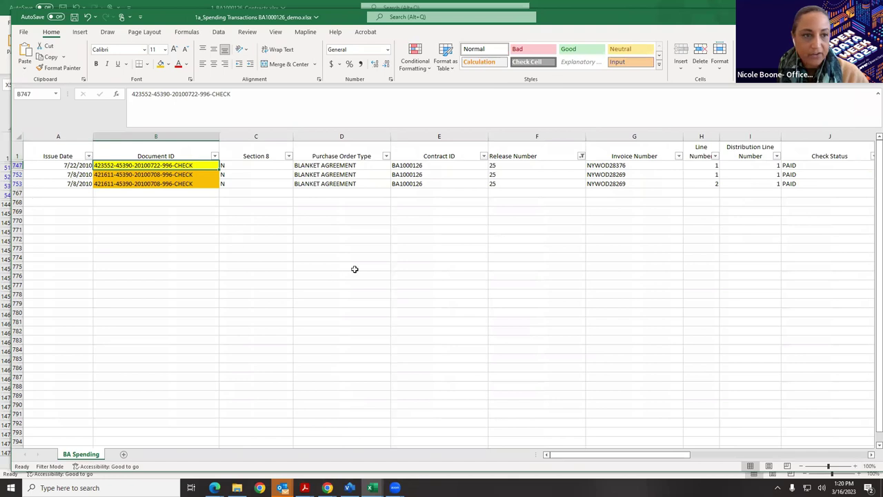
pyautogui.doubleClick(699, 16)
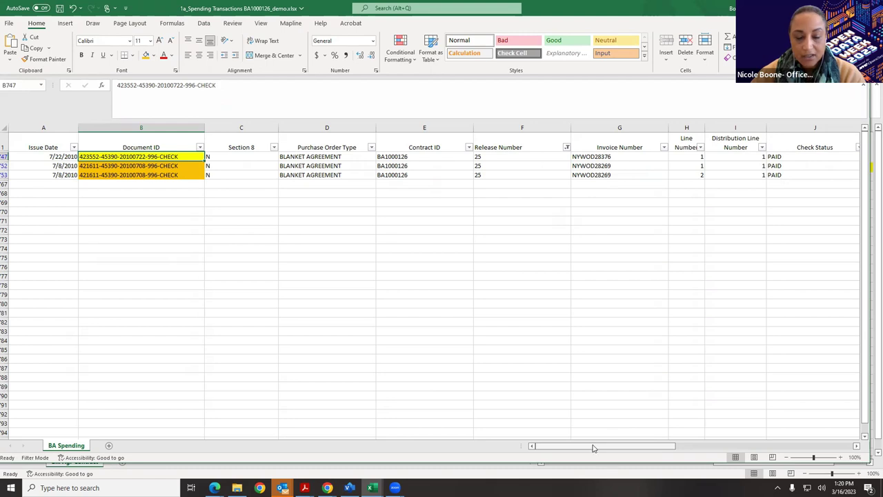
# Step: Examine the contract ID, release number, check amount and amount spent of the filtered spending transactions
pyautogui.moveTo(593, 446); pyautogui.dragTo(623, 436)
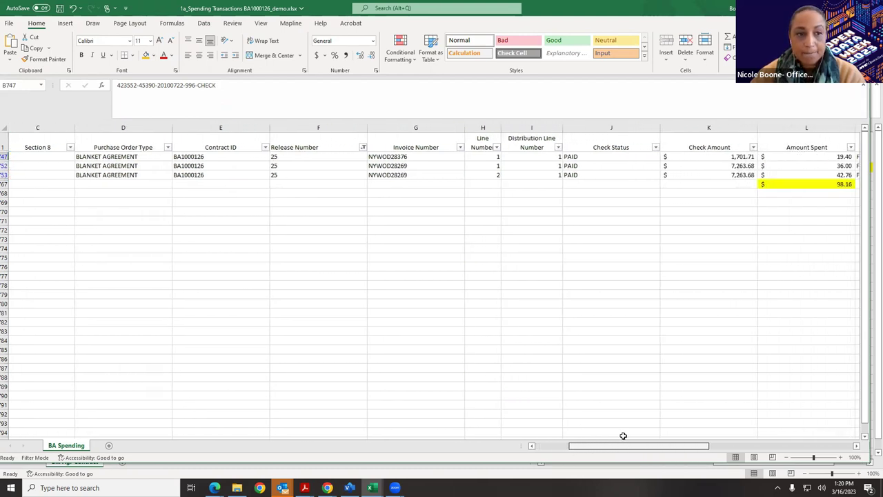
pyautogui.click(217, 167)
pyautogui.click(343, 168)
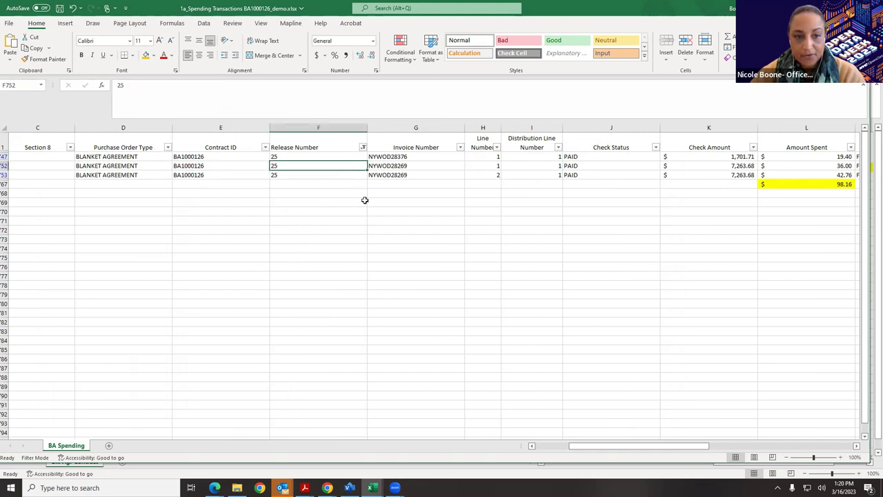
# Step: Show all release numbers in the BA Spending sheet
pyautogui.click(362, 147)
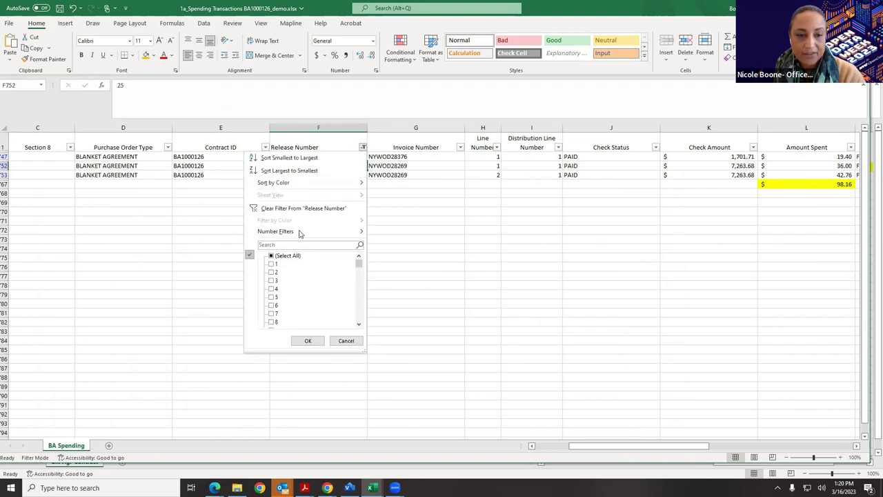
pyautogui.click(271, 255)
pyautogui.click(308, 340)
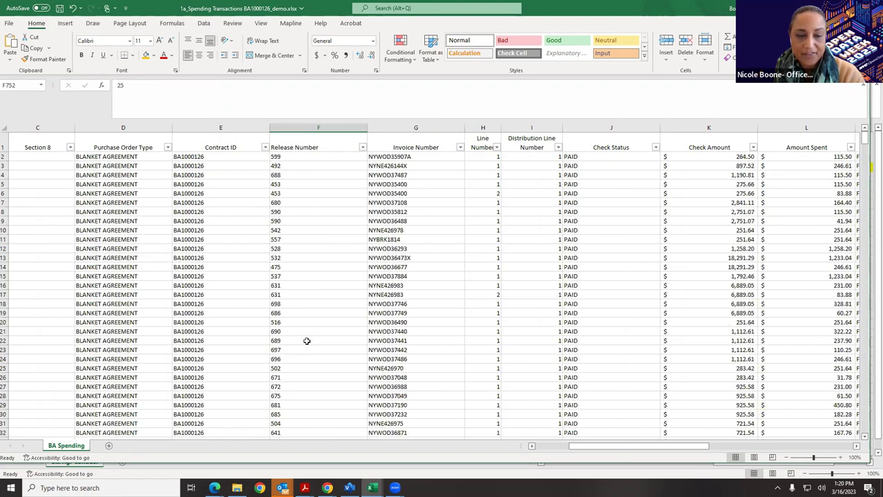
# Step: Filter the BA Spending sheet's Release Number column to 25 and select the first transaction's line number
pyautogui.click(363, 148)
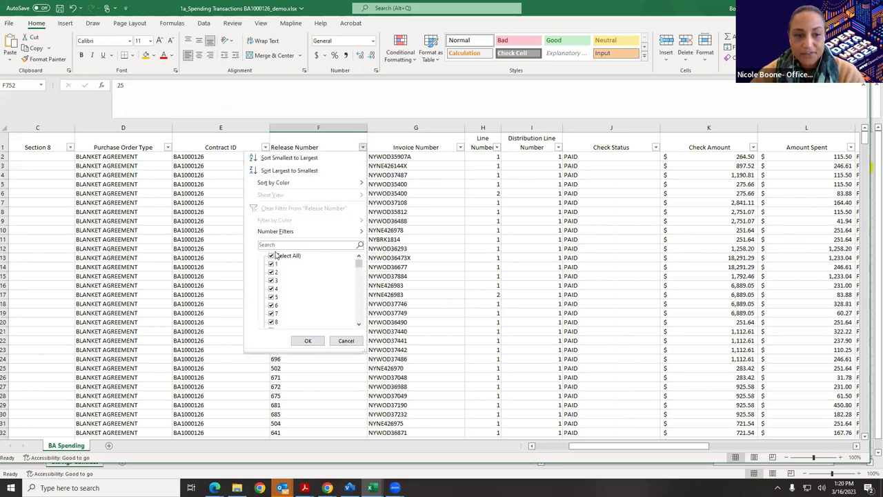
pyautogui.click(271, 256)
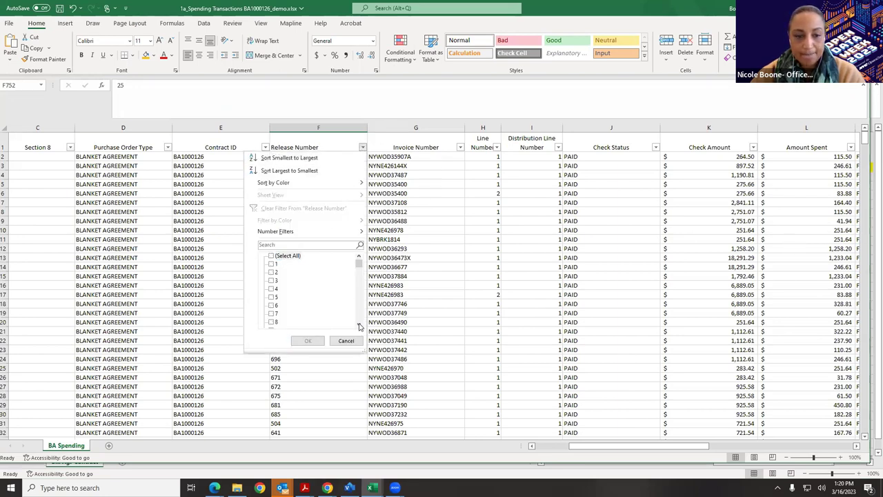
pyautogui.scroll(-2, 359, 324)
pyautogui.click(307, 340)
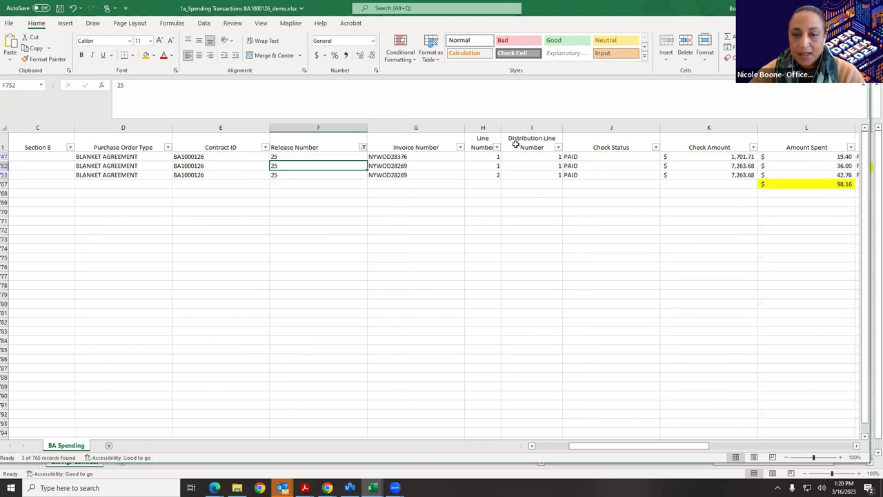
pyautogui.click(493, 156)
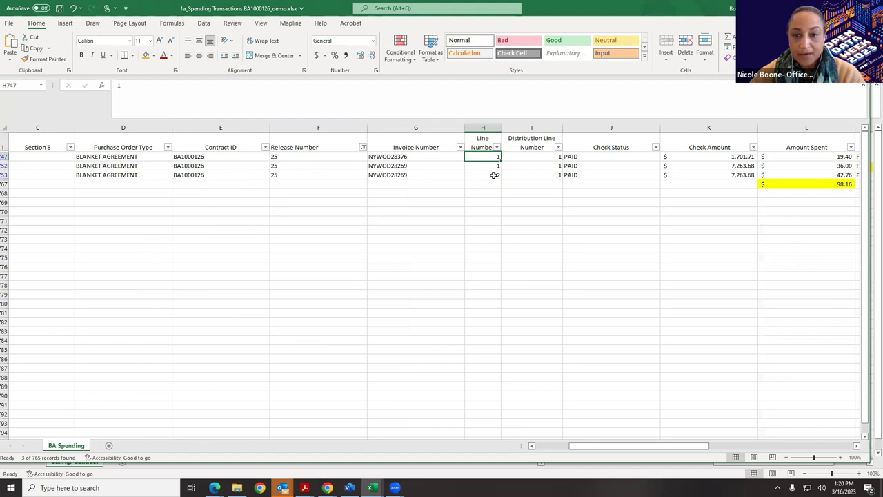
# Step: Examine the line numbers, the first transaction's check amount and the amount spent subtotal of the release 25 transactions
pyautogui.click(492, 175)
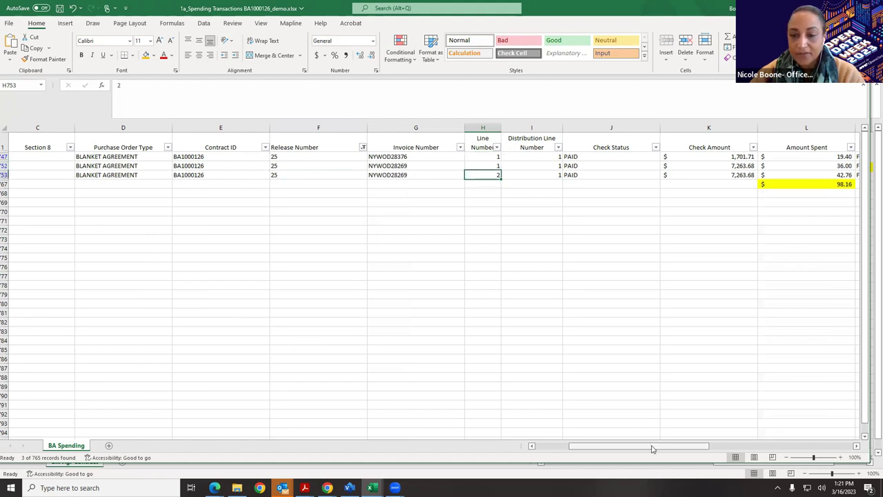
pyautogui.hscroll(5, 650, 450)
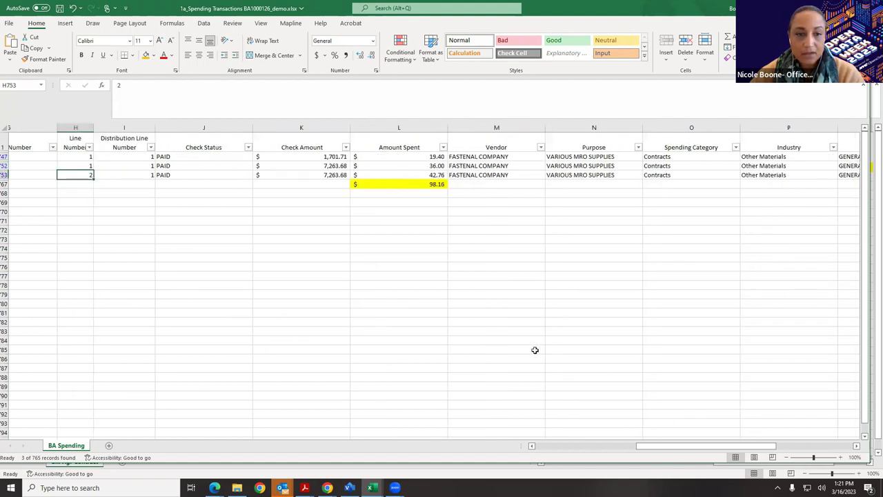
pyautogui.click(317, 156)
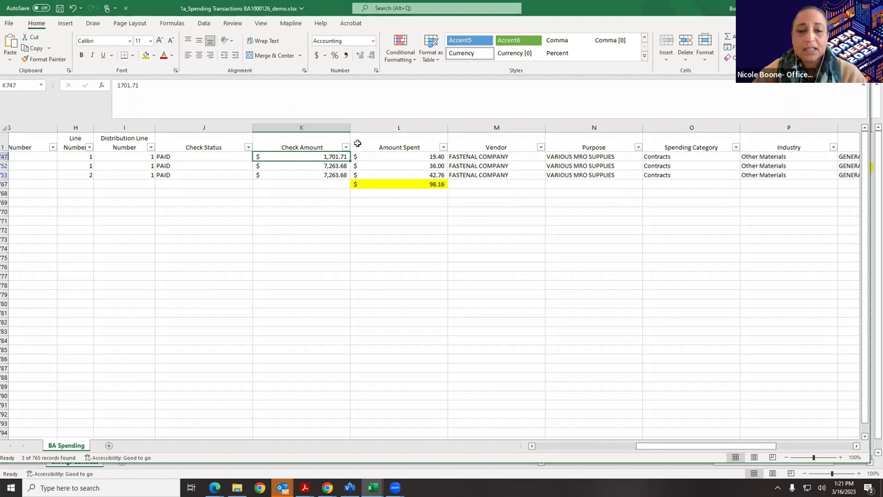
pyautogui.click(437, 183)
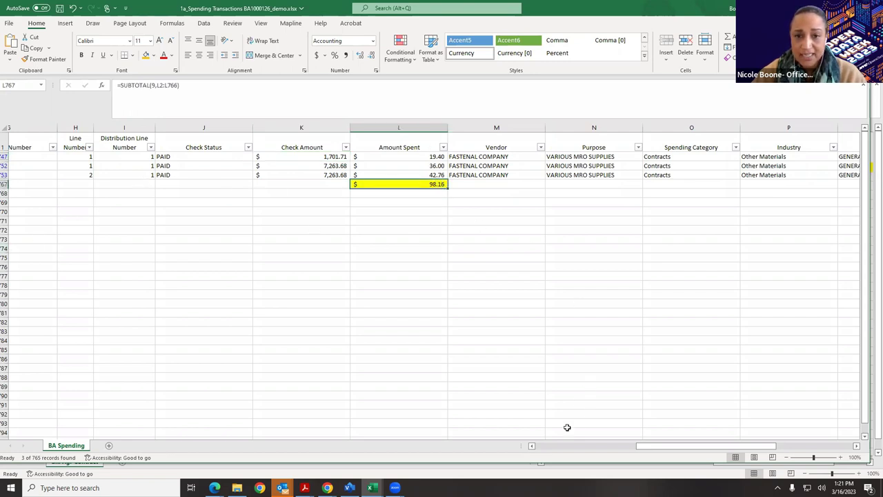
# Step: Examine the vendor and responsibility center columns of the release 25 transactions and return to the Issue Date column
pyautogui.click(524, 147)
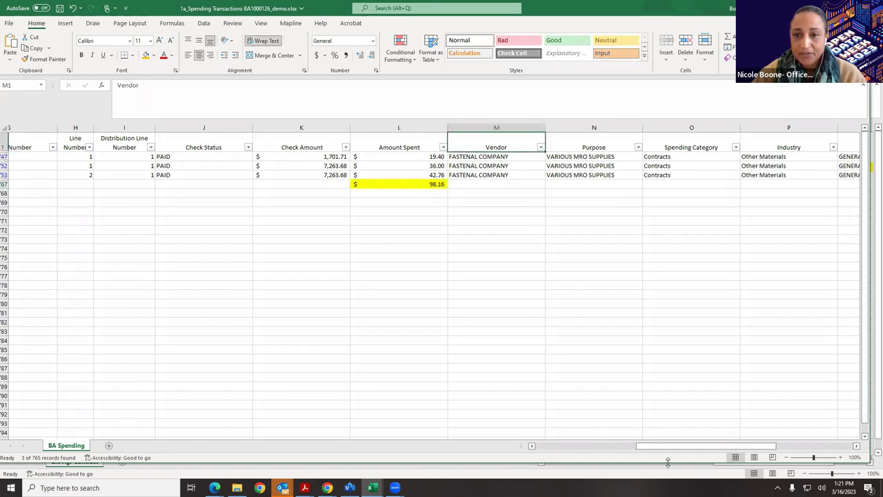
pyautogui.moveTo(669, 446); pyautogui.dragTo(696, 447)
pyautogui.hscroll(3, 716, 404)
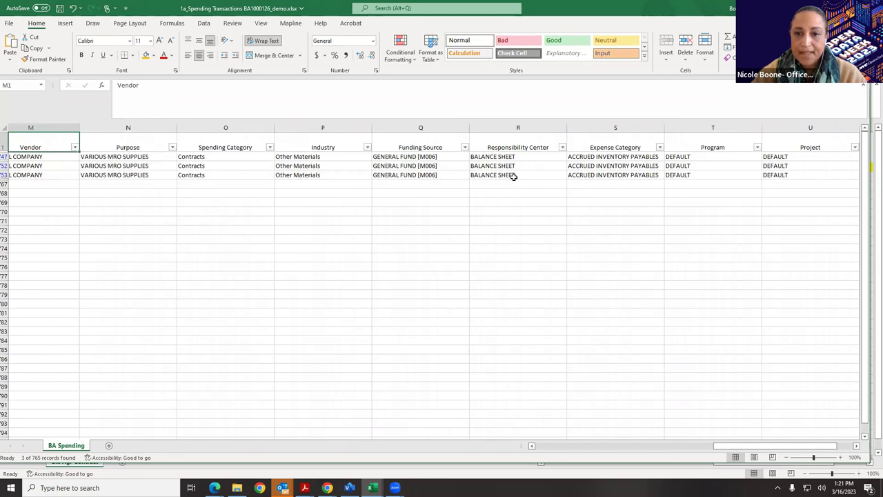
pyautogui.click(511, 166)
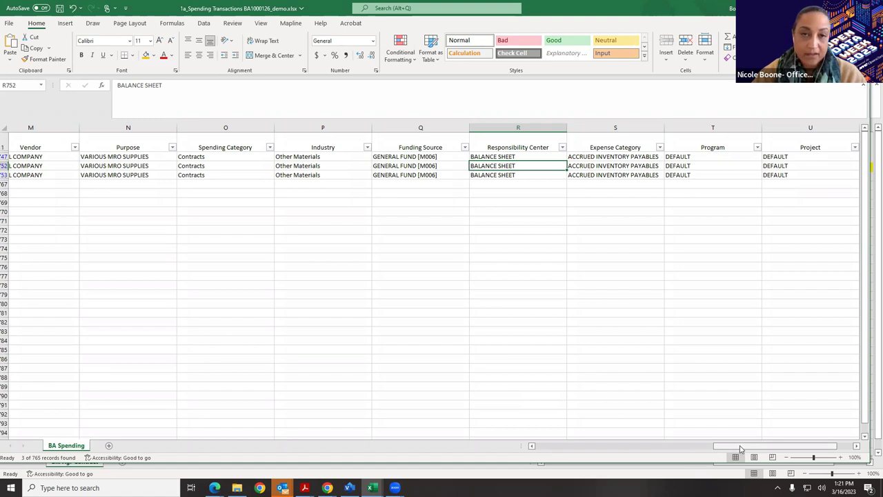
pyautogui.moveTo(741, 448); pyautogui.dragTo(554, 447)
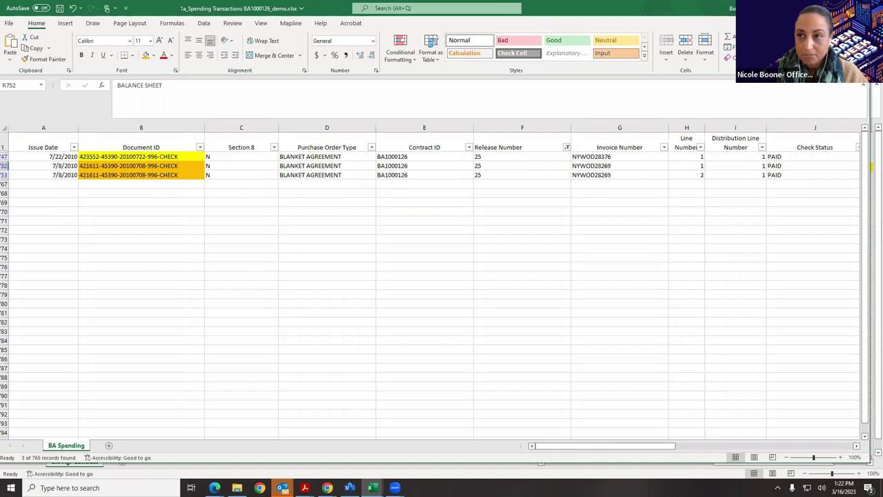
# Step: Switch to the Contracts Logic_NYCHA Agreements_demo.vsdx diagram in Visio and show its Purchase order Example page in a maximized window
pyautogui.hotkey('alt', 'Tab')
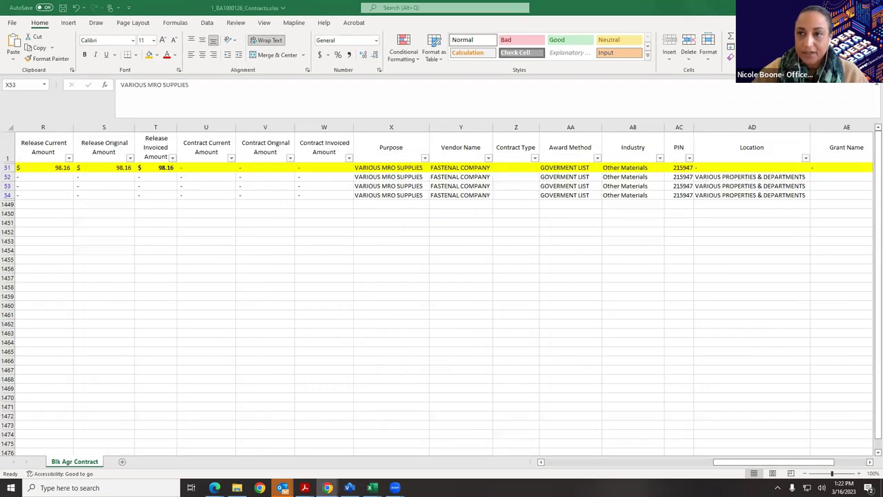
pyautogui.hotkey('alt', 'Tab')
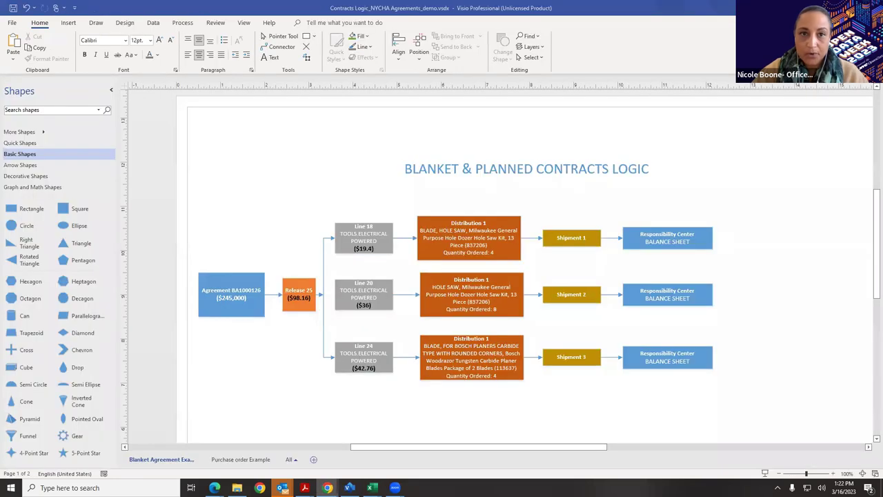
pyautogui.doubleClick(661, 11)
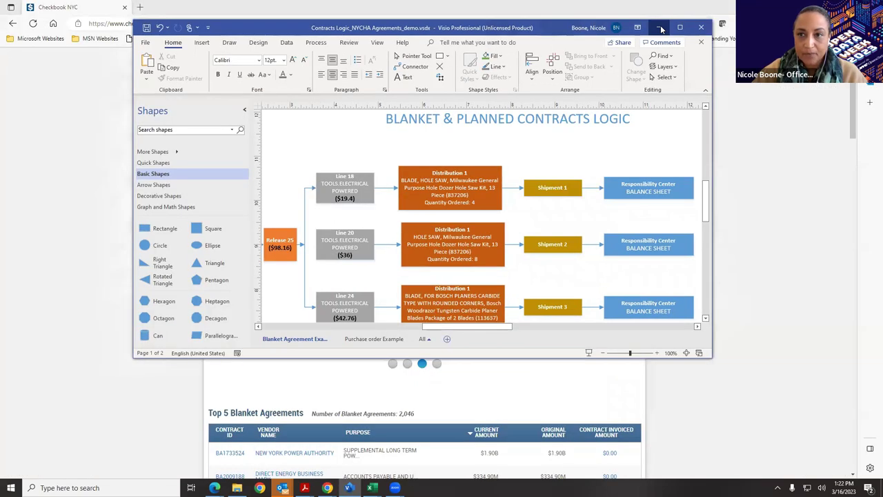
pyautogui.click(373, 339)
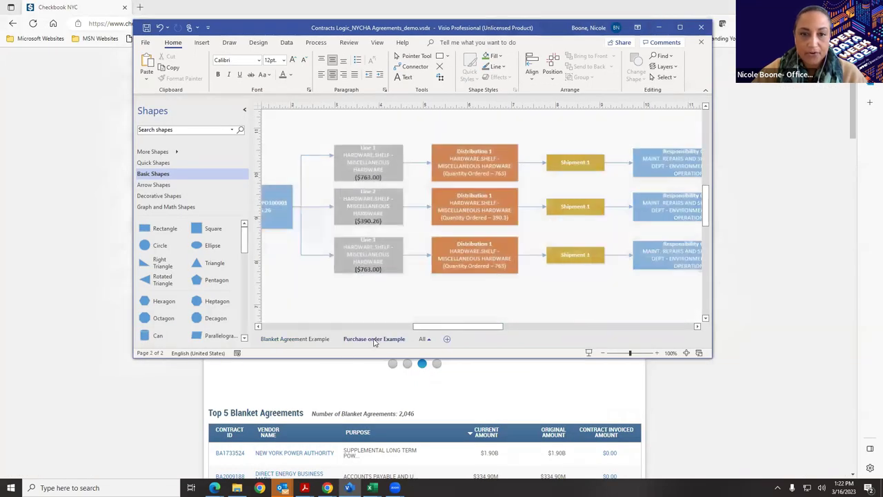
pyautogui.click(680, 28)
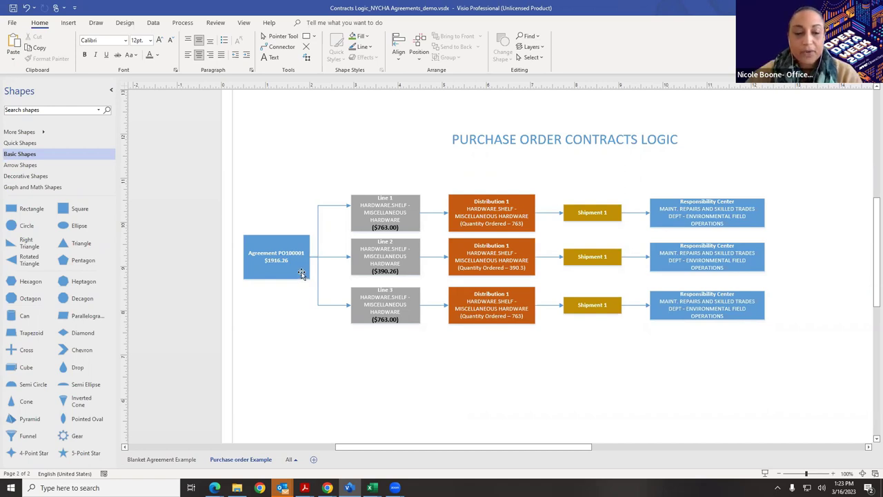
# Step: Examine the agreement and line boxes of the purchase order diagram and leave the agreement box deselected
pyautogui.click(288, 273)
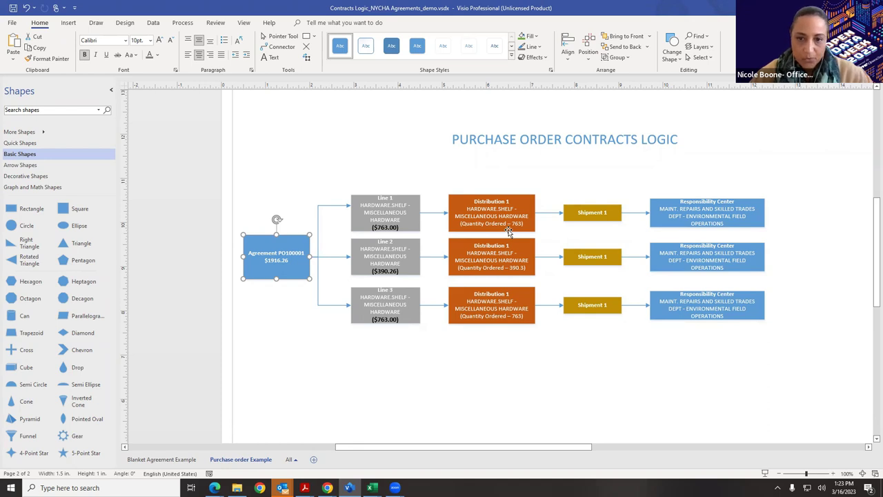
pyautogui.click(396, 226)
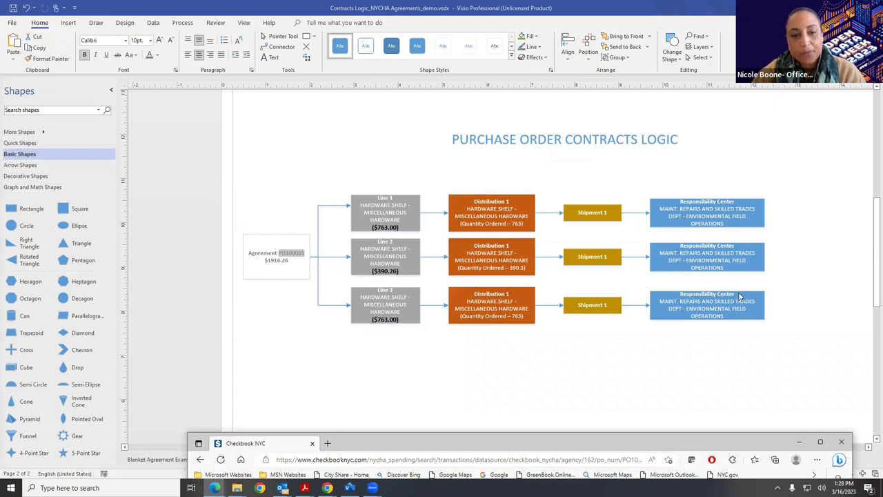
pyautogui.click(492, 388)
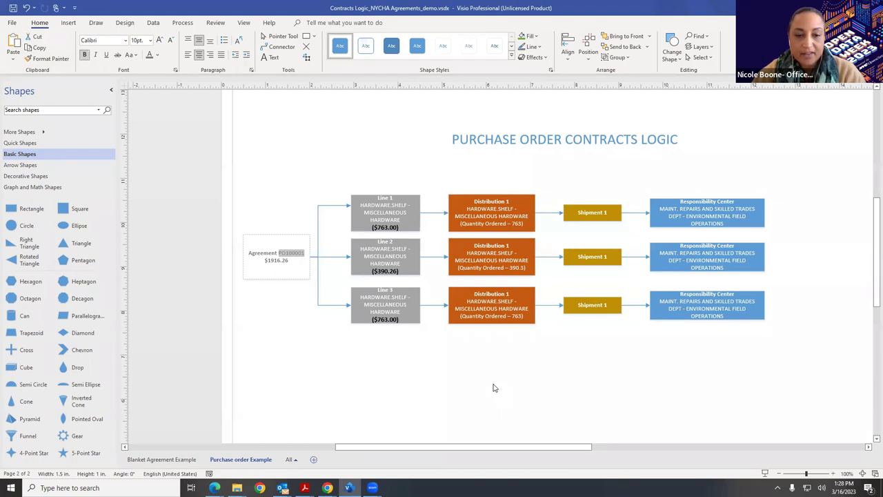
pyautogui.click(257, 284)
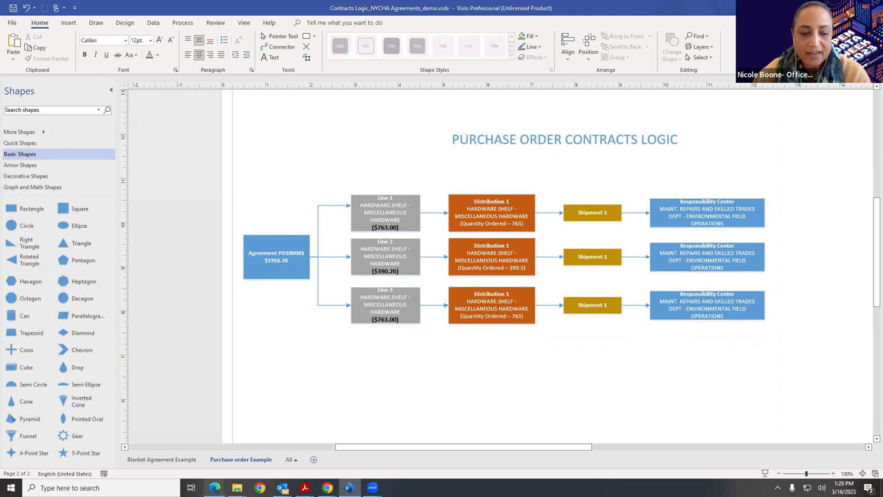
# Step: Switch to the Checkbook NYC browser window, enlarge it and search New York City Housing Authority data for the expense category safety & medical expenses
pyautogui.click(237, 464)
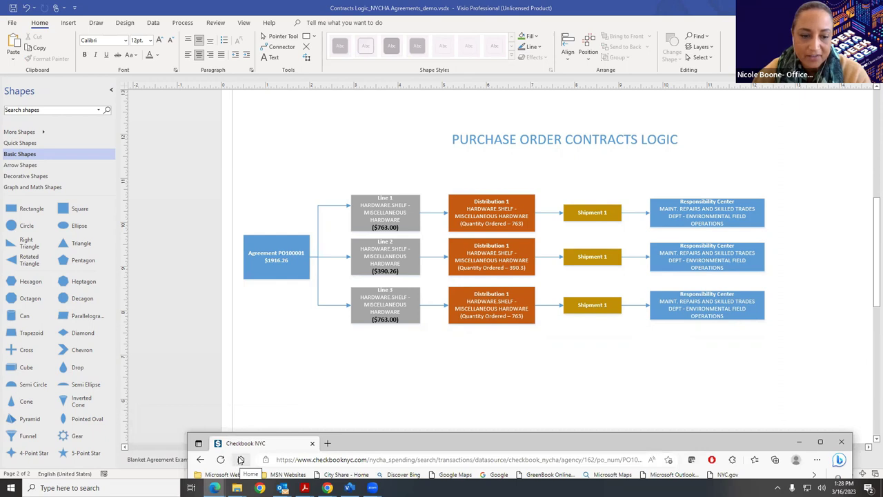
pyautogui.doubleClick(380, 439)
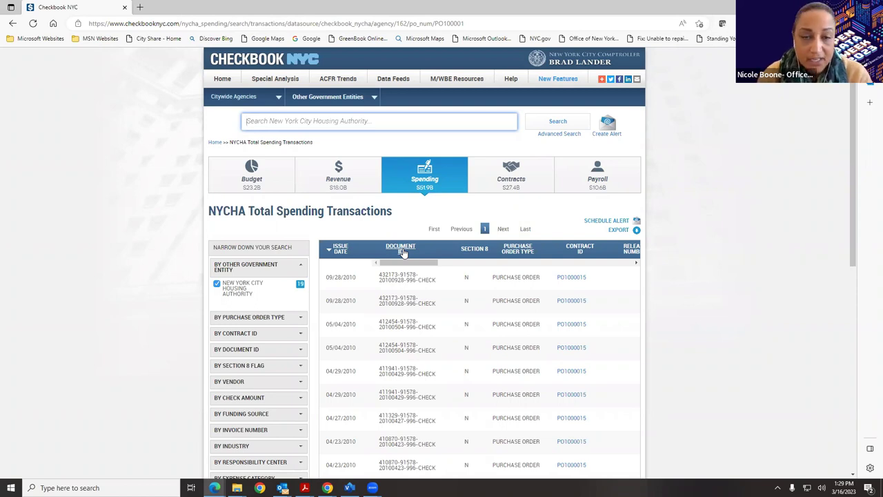
pyautogui.write('S')
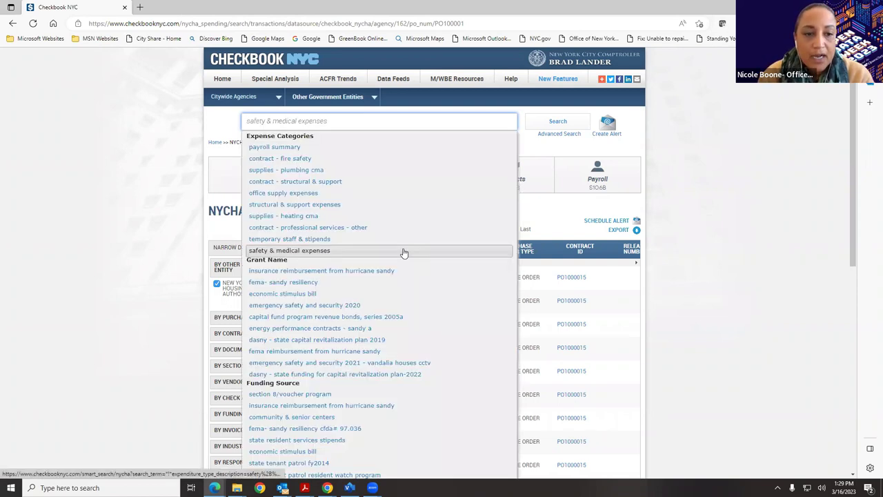
pyautogui.write('a')
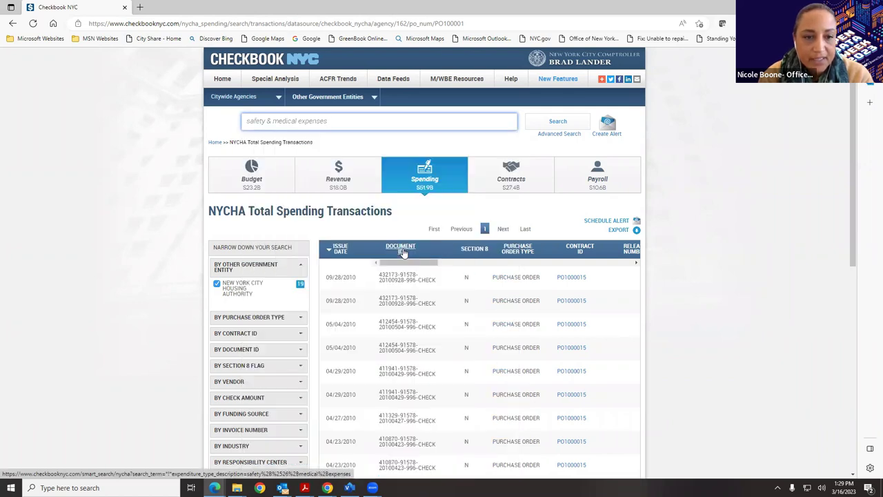
pyautogui.press('BackSpace')
pyautogui.press('BackSpace')
pyautogui.press('BackSpace')
pyautogui.press('BackSpace')
pyautogui.press('BackSpace')
pyautogui.press('BackSpace')
pyautogui.press('BackSpace')
pyautogui.press('BackSpace')
pyautogui.press('BackSpace')
pyautogui.press('BackSpace')
pyautogui.press('BackSpace')
pyautogui.press('BackSpace')
pyautogui.press('BackSpace')
pyautogui.press('BackSpace')
pyautogui.press('BackSpace')
pyautogui.press('BackSpace')
pyautogui.press('BackSpace')
pyautogui.press('BackSpace')
pyautogui.press('BackSpace')
pyautogui.press('BackSpace')
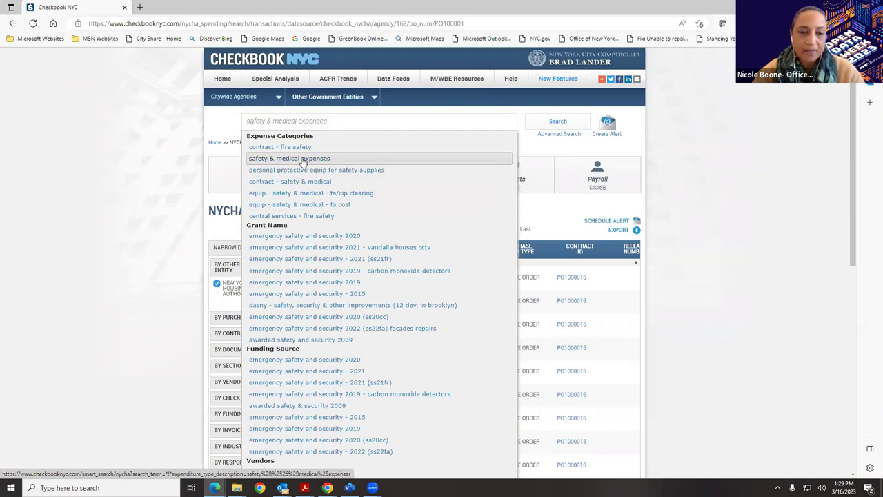
pyautogui.click(301, 160)
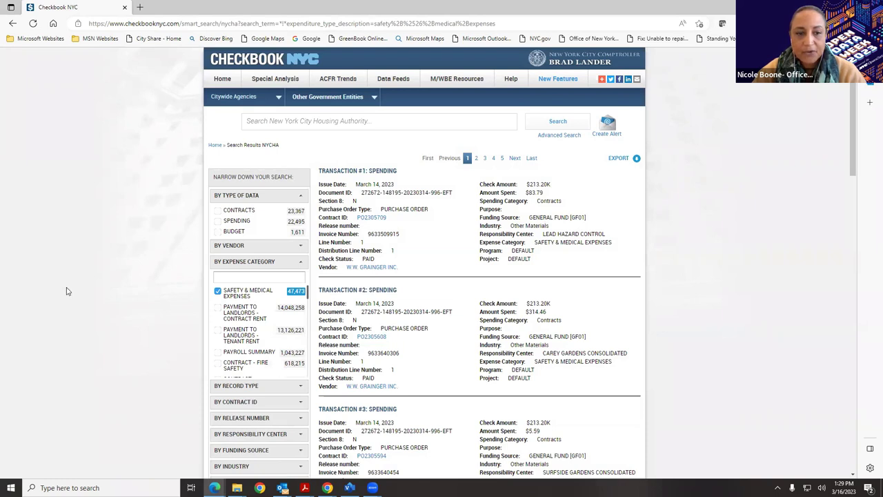
# Step: Narrow the safety & medical expenses search results to the contracts and spending data types
pyautogui.click(217, 212)
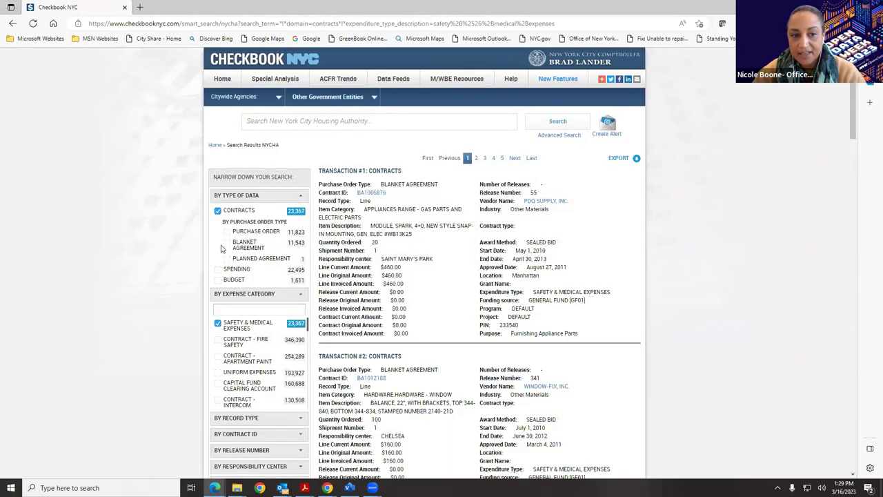
pyautogui.click(217, 270)
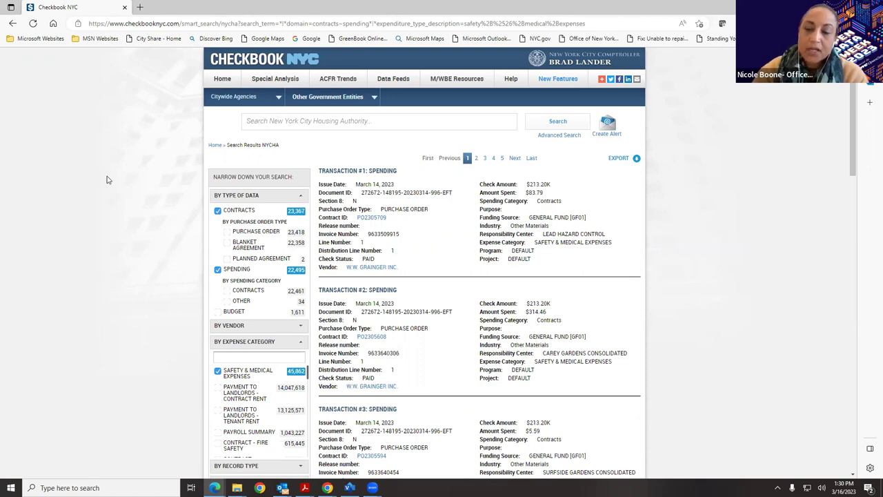
# Step: Set up an advanced spending search for New York City Housing Authority with AMSTERDAM as the responsibility center
pyautogui.click(563, 136)
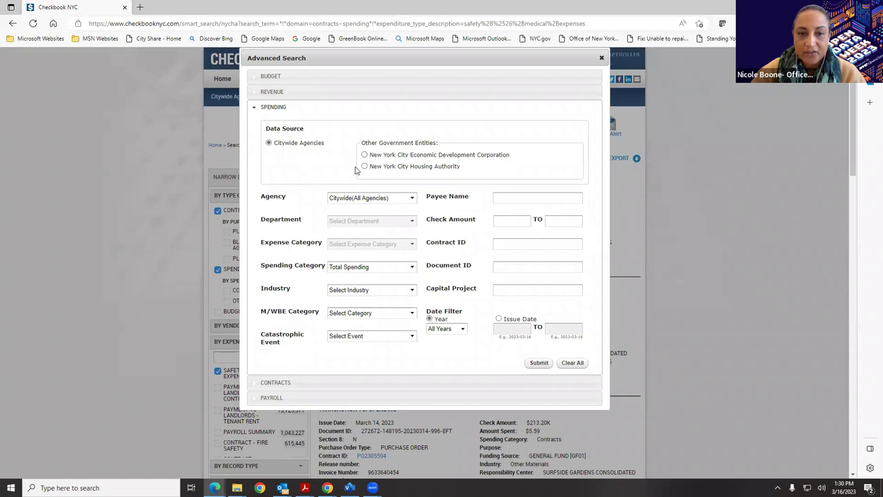
pyautogui.click(364, 166)
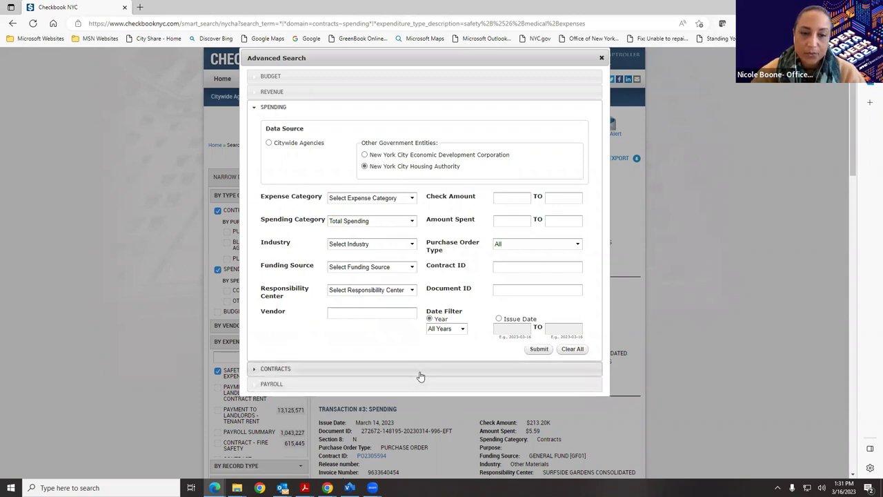
pyautogui.click(408, 290)
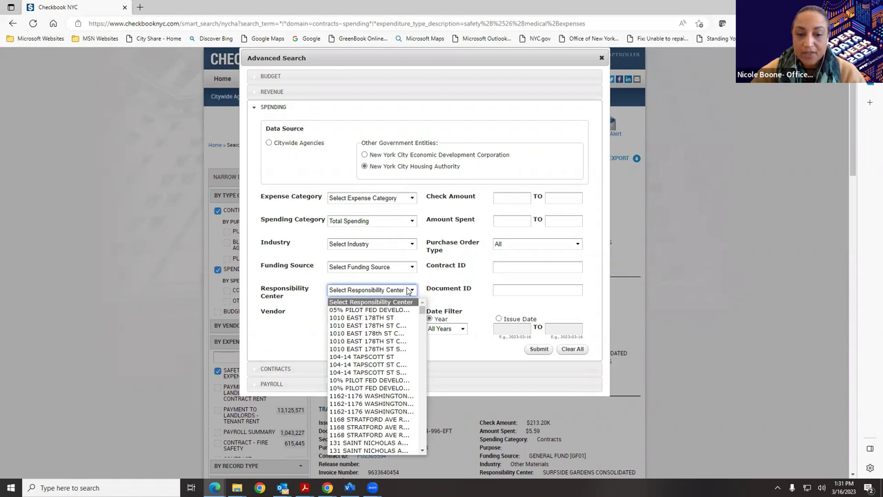
pyautogui.moveTo(422, 315); pyautogui.dragTo(422, 318)
pyautogui.scroll(3, 374, 368)
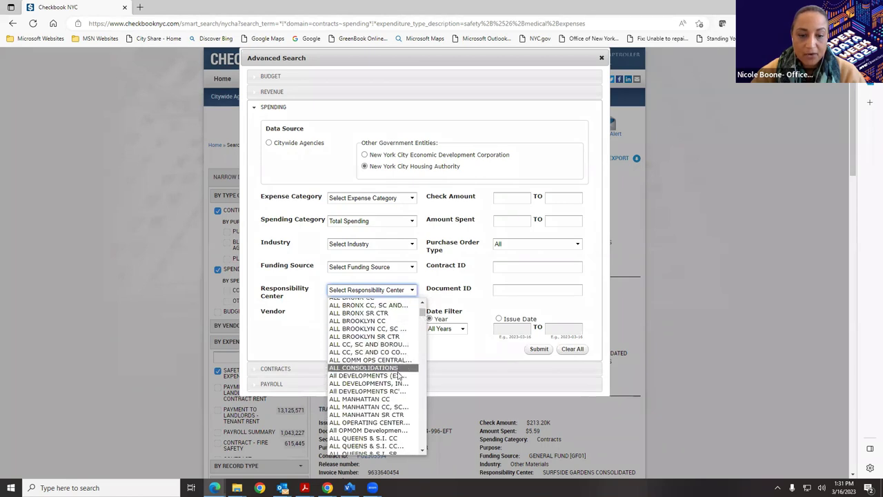
pyautogui.scroll(-2, 369, 413)
pyautogui.scroll(-1, 369, 414)
pyautogui.click(373, 419)
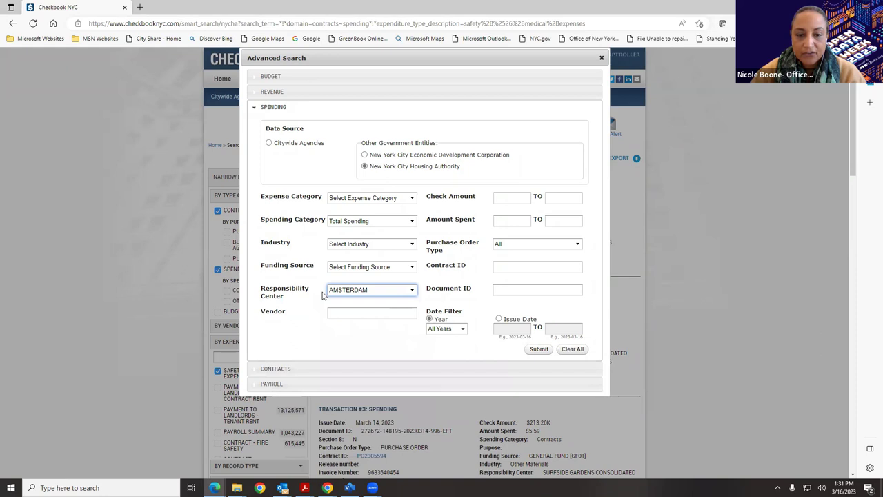
# Step: Limit the advanced spending search to FY 2023 and submit it
pyautogui.click(450, 330)
pyautogui.click(441, 348)
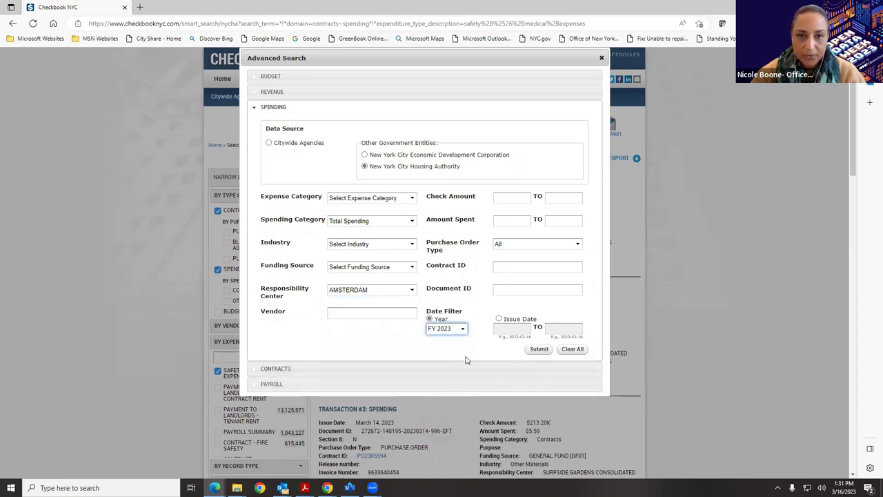
pyautogui.click(536, 349)
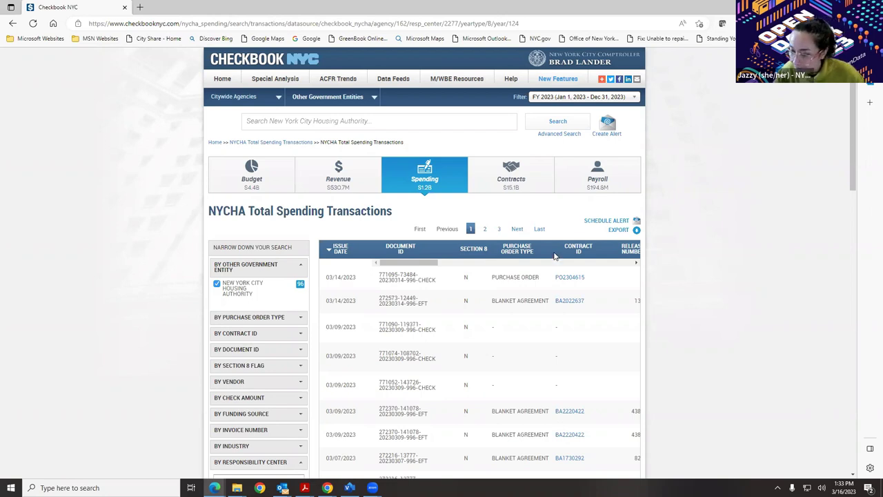
# Step: Examine the purchase order types, contract IDs and filters of the Amsterdam spending transactions
pyautogui.scroll(-2, 555, 256)
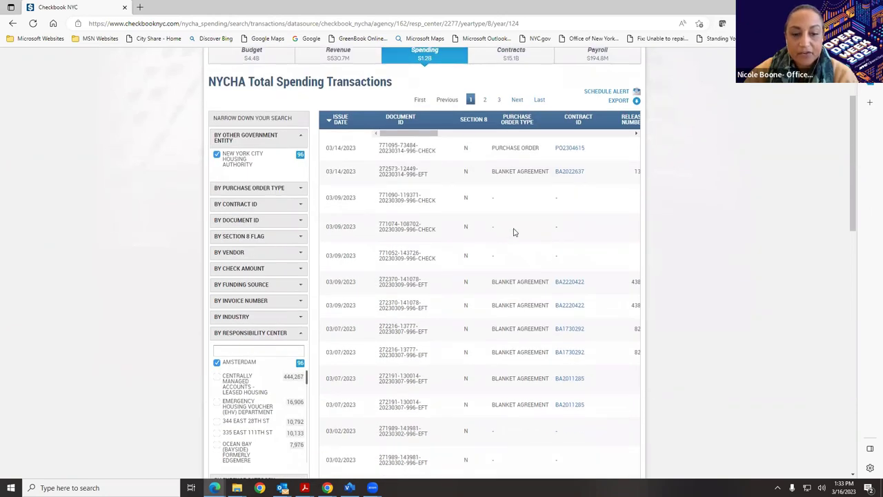
pyautogui.scroll(-1, 434, 258)
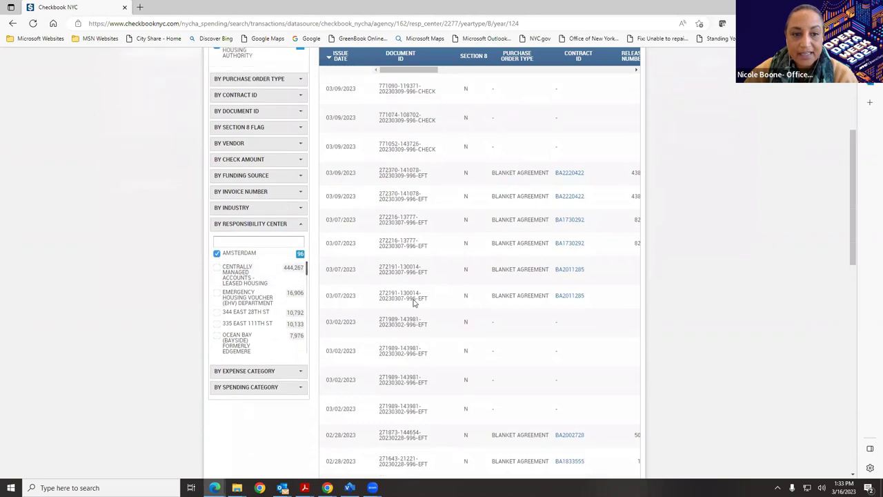
pyautogui.scroll(1, 414, 299)
pyautogui.scroll(1, 414, 300)
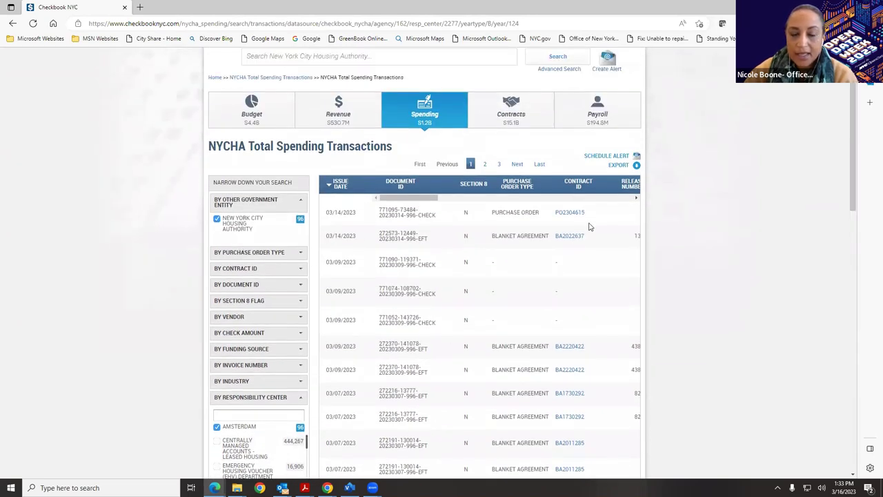
# Step: Export the Amsterdam spending transactions and inspect the purchase order type, contract ID and release number of the first records in the spreadsheet
pyautogui.click(620, 167)
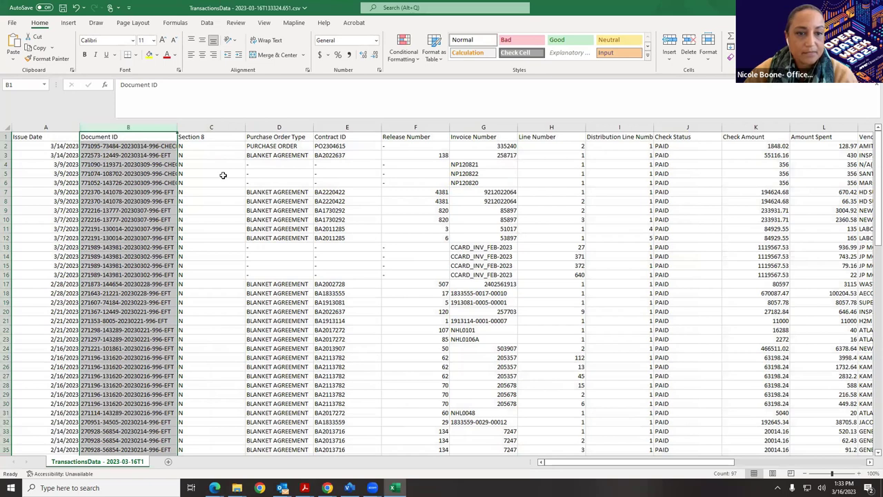
pyautogui.click(232, 174)
pyautogui.click(278, 147)
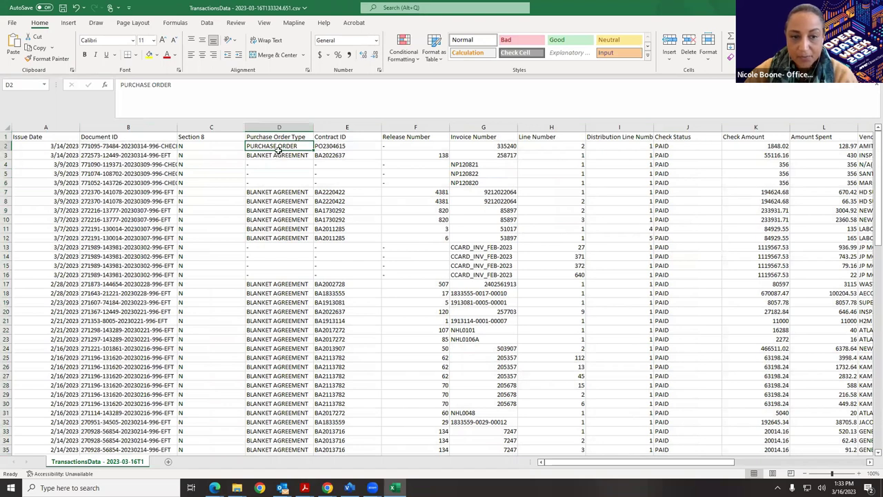
pyautogui.click(279, 156)
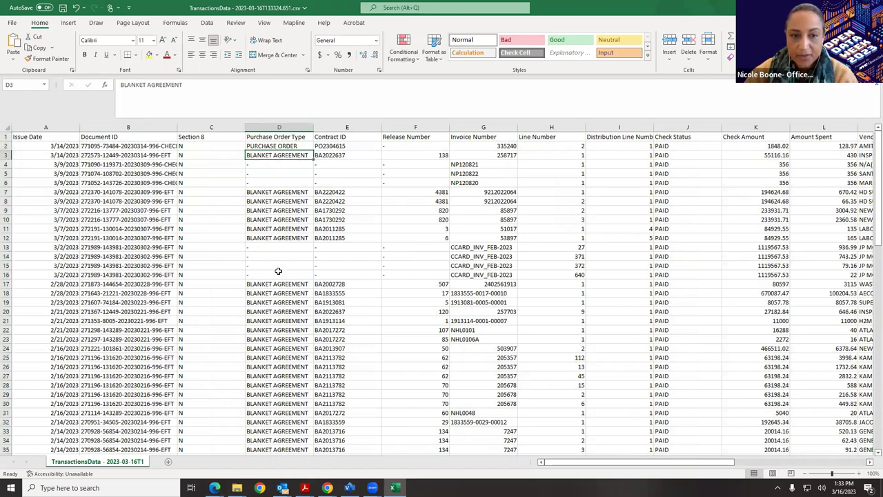
pyautogui.click(330, 154)
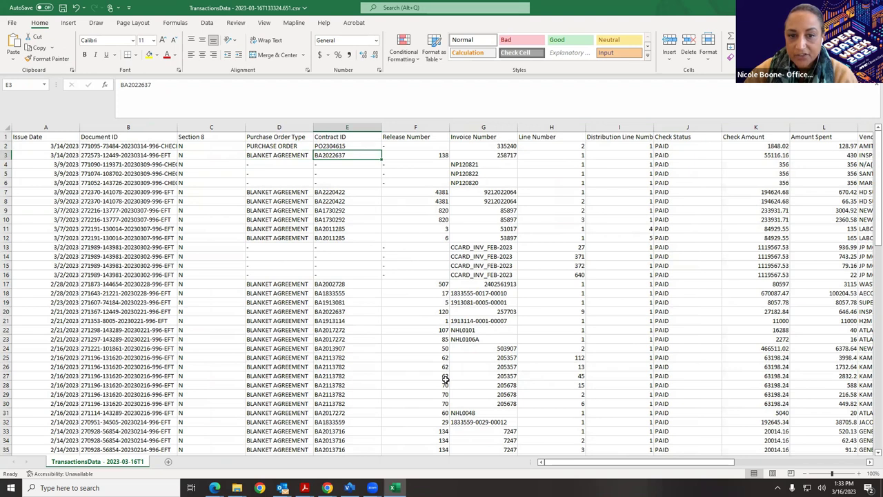
pyautogui.click(426, 155)
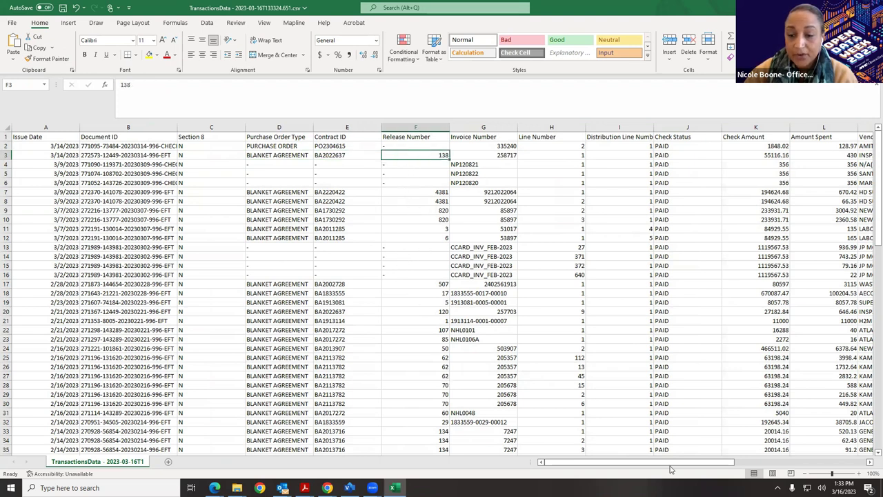
# Step: Examine the invoice number, document ID, check amount and amount spent fields of the first exported transactions
pyautogui.moveTo(673, 463); pyautogui.dragTo(695, 463)
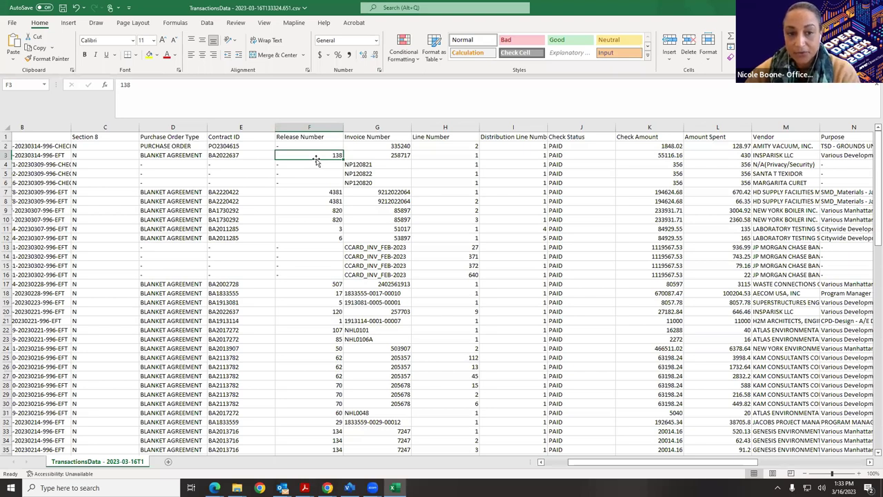
pyautogui.click(385, 157)
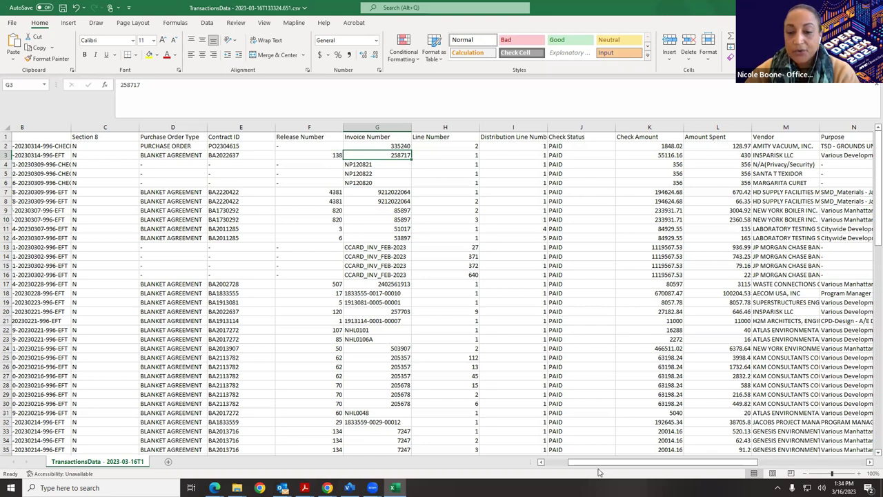
pyautogui.moveTo(580, 462); pyautogui.dragTo(550, 470)
pyautogui.click(130, 146)
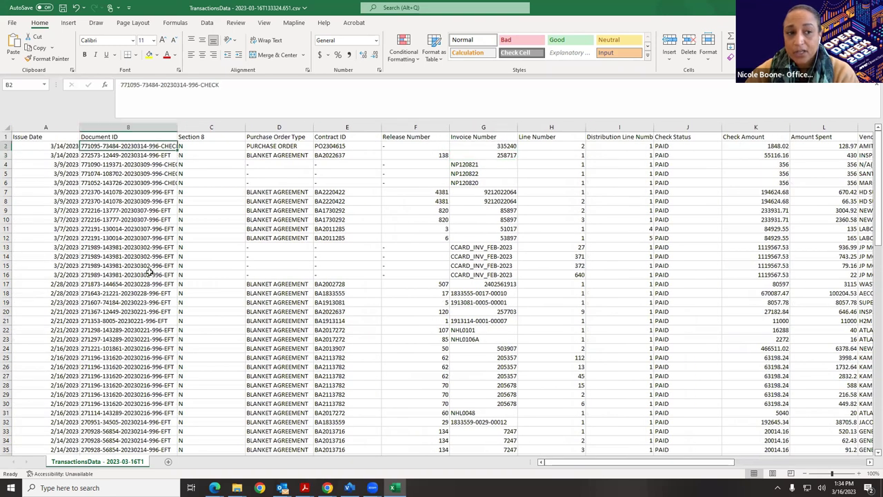
pyautogui.moveTo(215, 487)
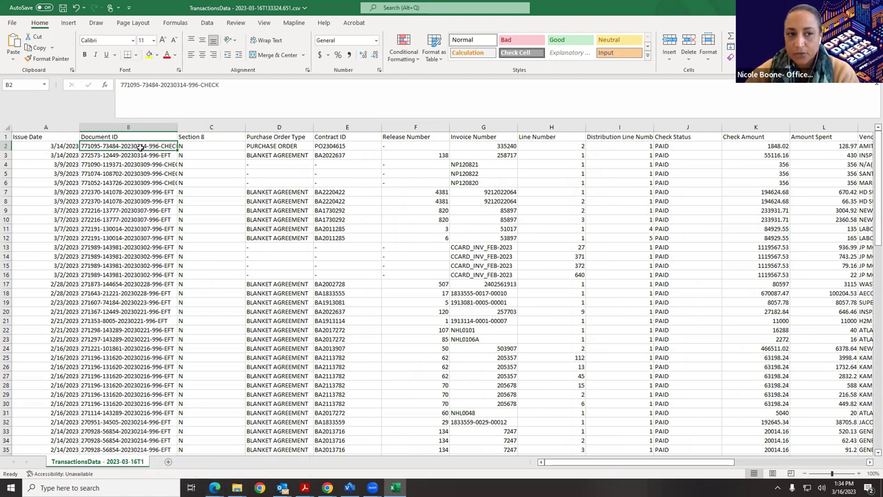
pyautogui.moveTo(597, 461); pyautogui.dragTo(673, 462)
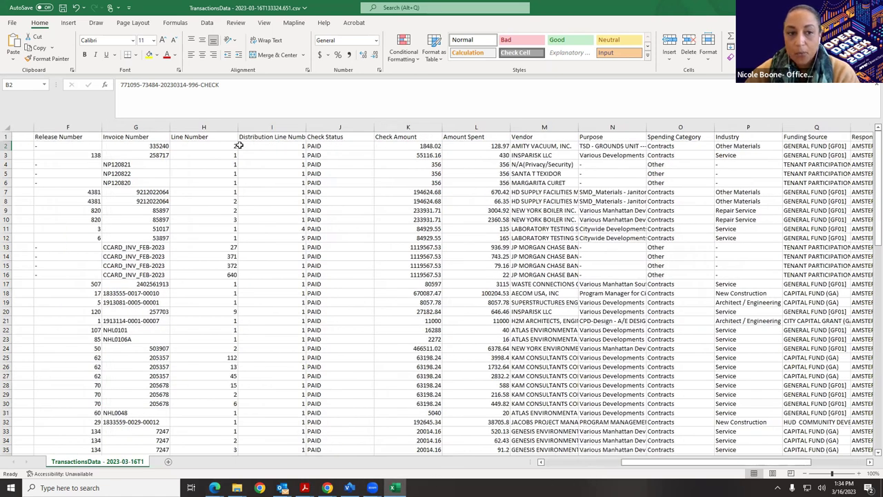
pyautogui.click(428, 145)
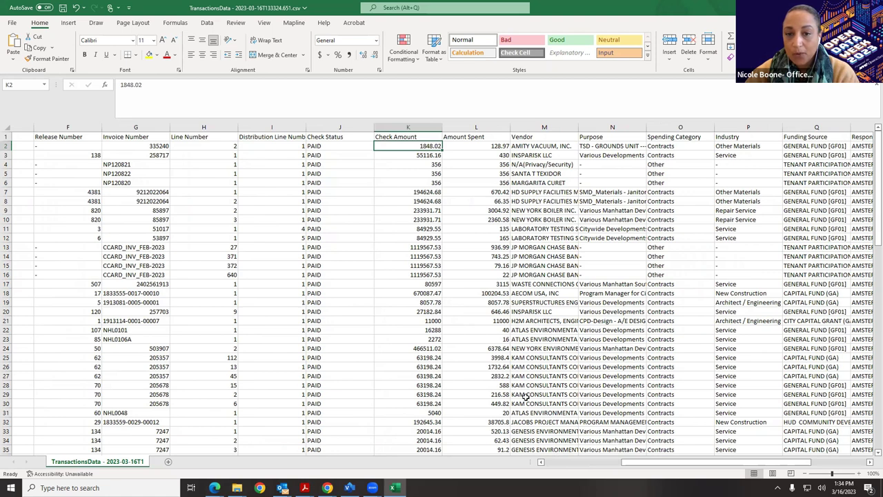
pyautogui.click(476, 147)
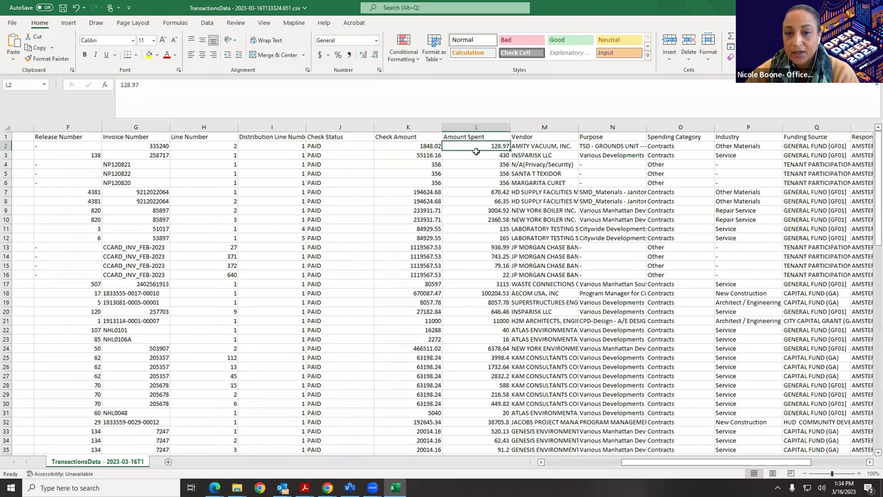
# Step: Widen the Vendor, Purpose and Expense Category columns to read their entries alongside the Responsibility Center column
pyautogui.doubleClick(578, 127)
pyautogui.click(562, 311)
pyautogui.hscroll(5, 598, 136)
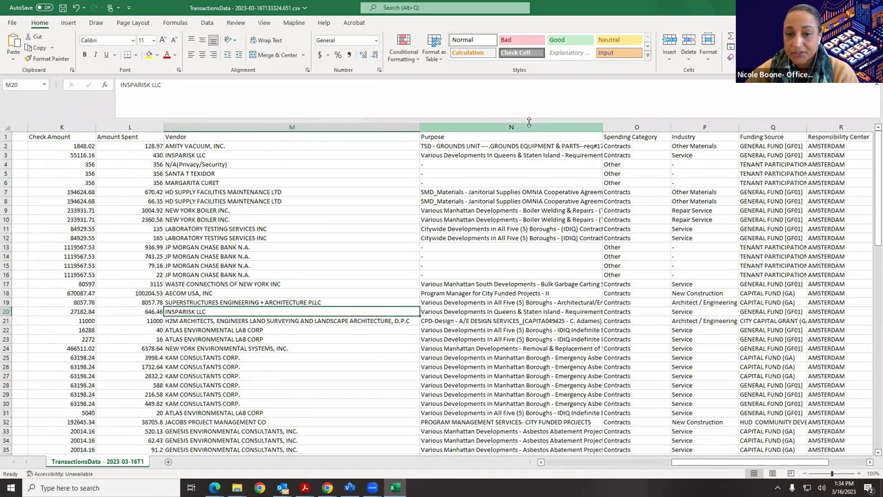
pyautogui.moveTo(723, 466); pyautogui.dragTo(736, 467)
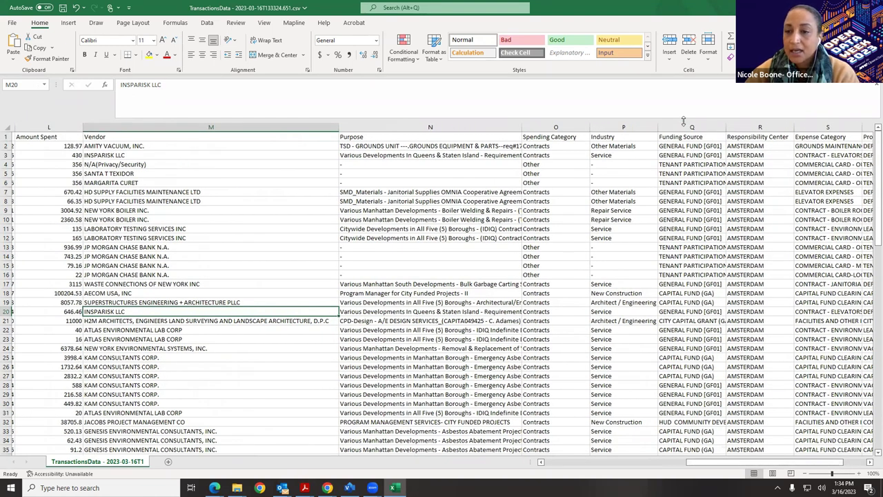
pyautogui.moveTo(753, 462); pyautogui.dragTo(793, 468)
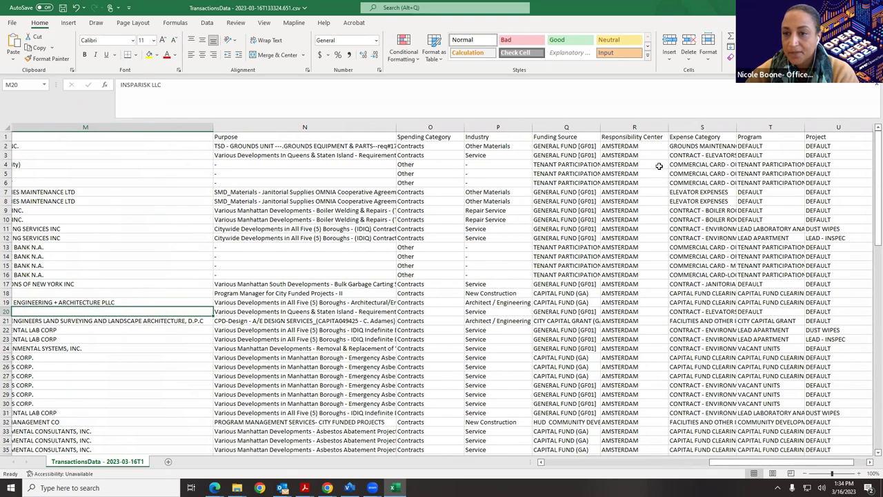
pyautogui.click(637, 139)
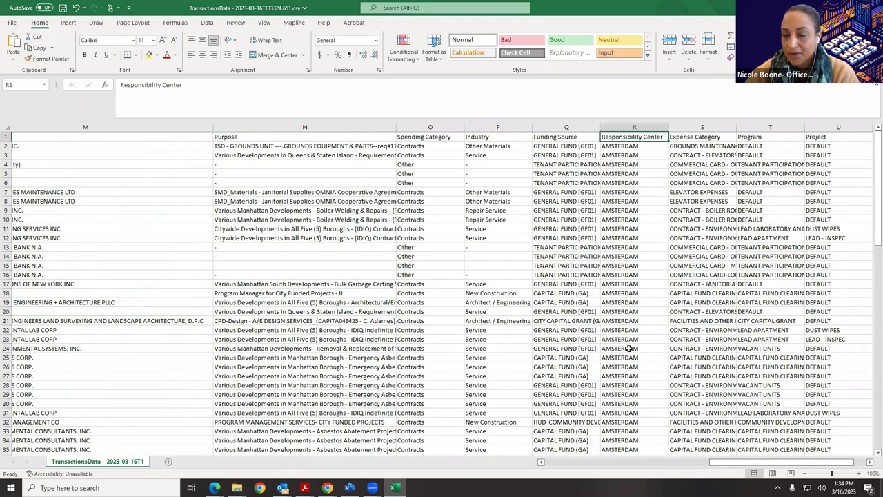
pyautogui.moveTo(736, 127); pyautogui.dragTo(807, 140)
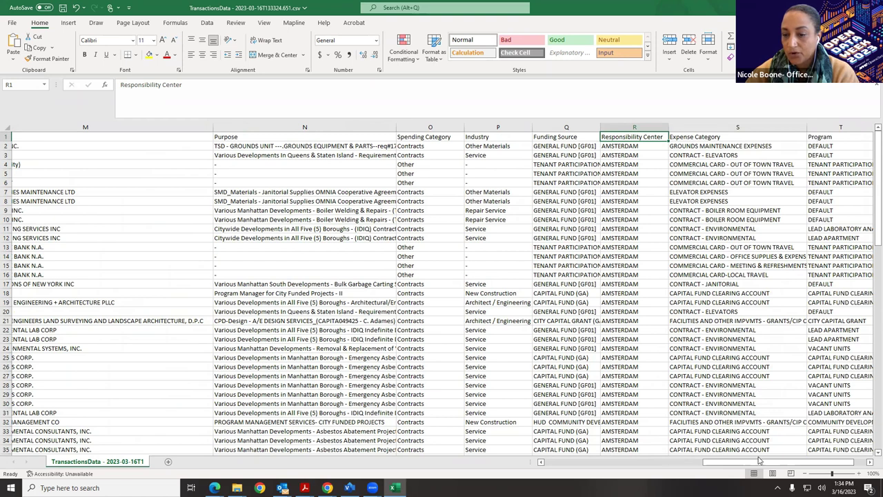
# Step: Switch back to Checkbook NYC in the browser and start a Spending data feed in XML format
pyautogui.hotkey('alt', 'Tab')
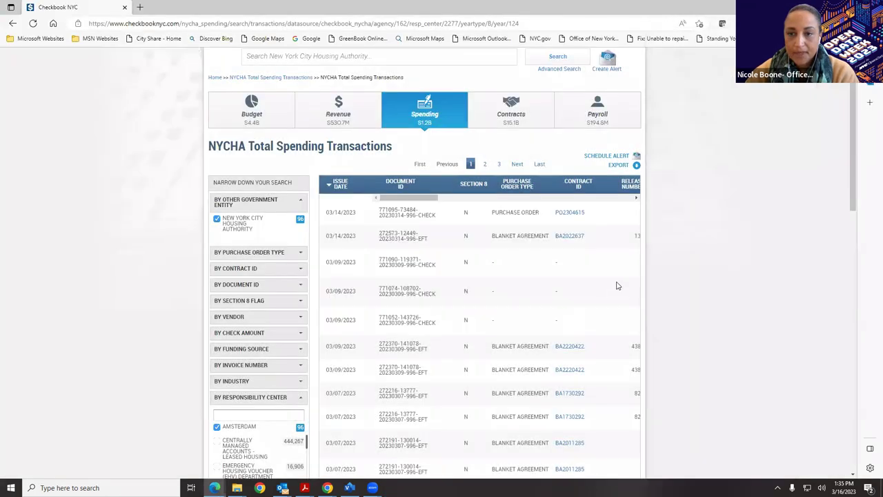
pyautogui.click(563, 310)
pyautogui.scroll(1, 459, 301)
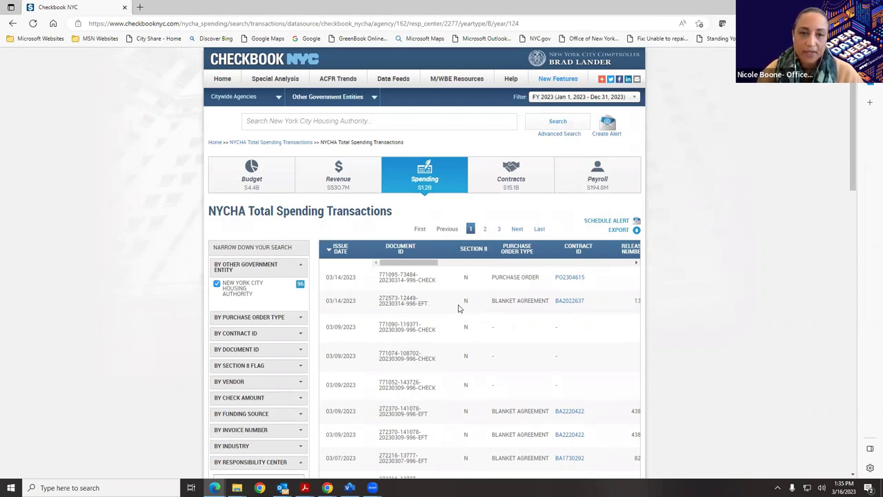
pyautogui.click(393, 78)
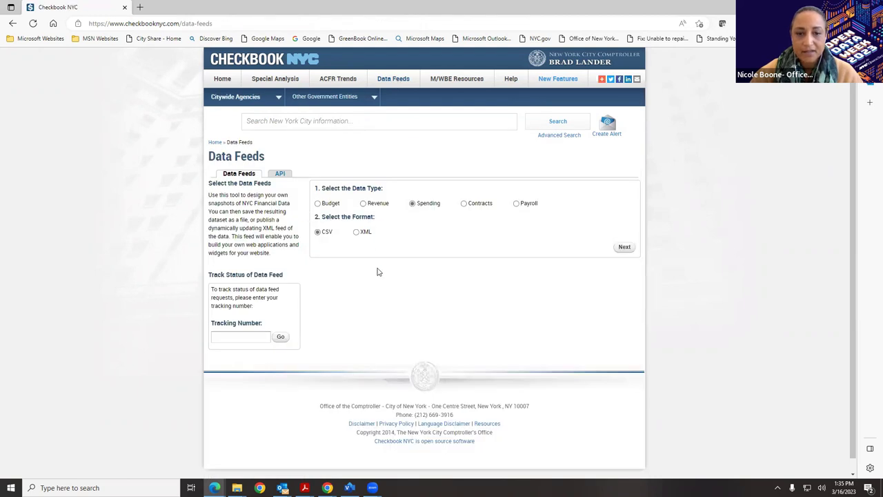
pyautogui.click(356, 232)
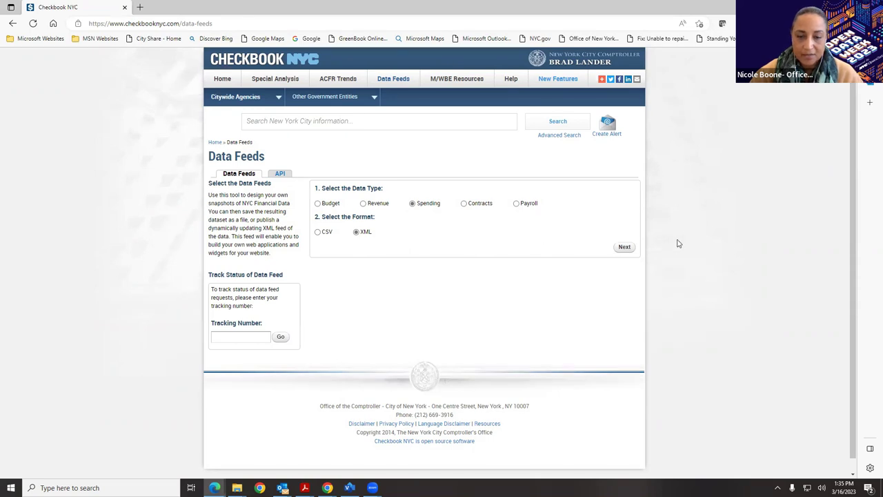
pyautogui.click(625, 248)
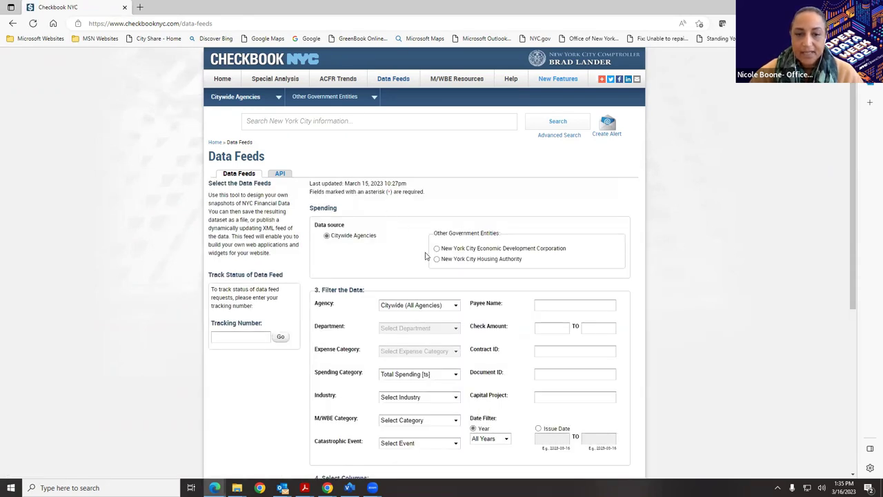
# Step: Set the feed's data source to New York City Housing Authority, filter by responsibility center ALBANY II [K008500] and include all columns
pyautogui.click(436, 259)
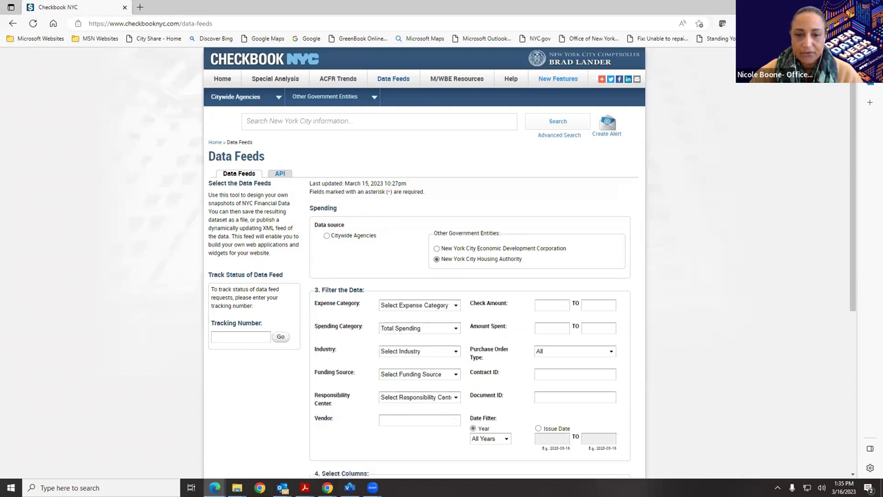
pyautogui.scroll(-1, 540, 393)
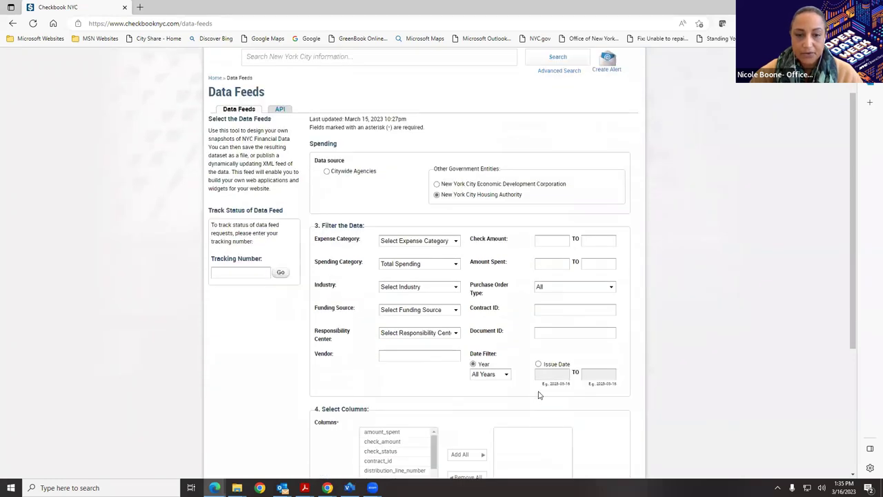
pyautogui.click(407, 333)
pyautogui.click(473, 321)
pyautogui.moveTo(473, 322); pyautogui.dragTo(474, 322)
pyautogui.click(441, 199)
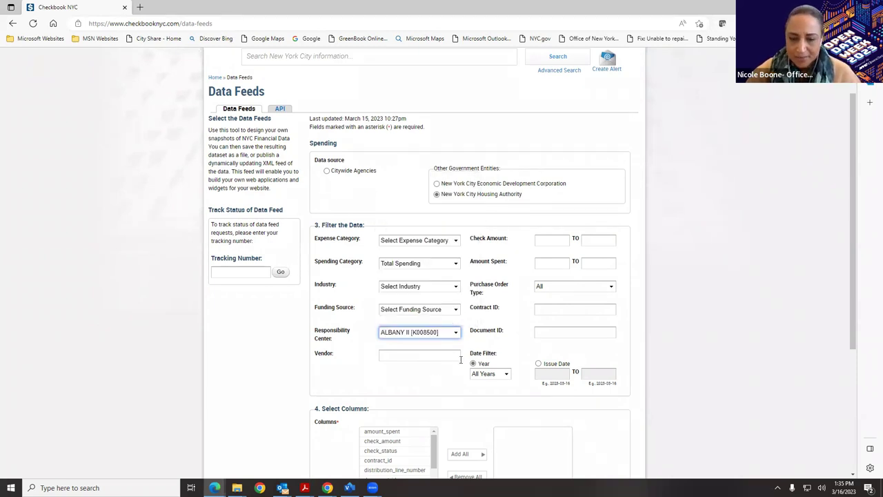
pyautogui.scroll(-3, 501, 365)
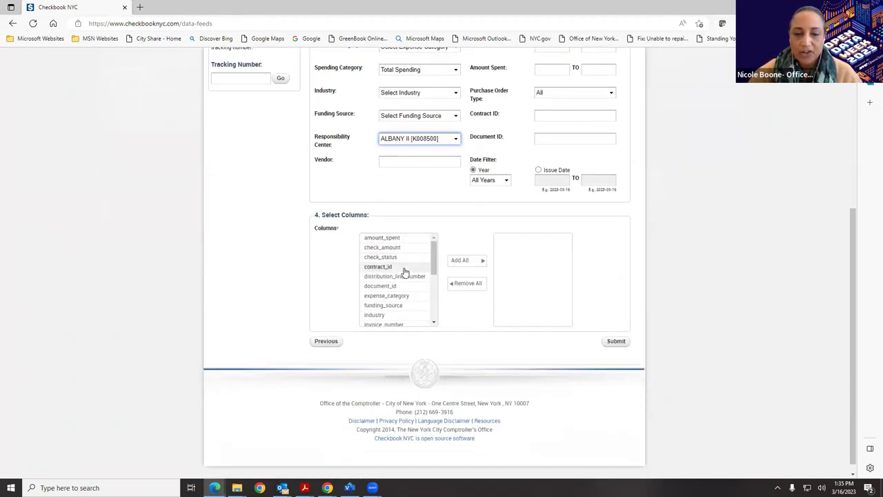
pyautogui.click(457, 261)
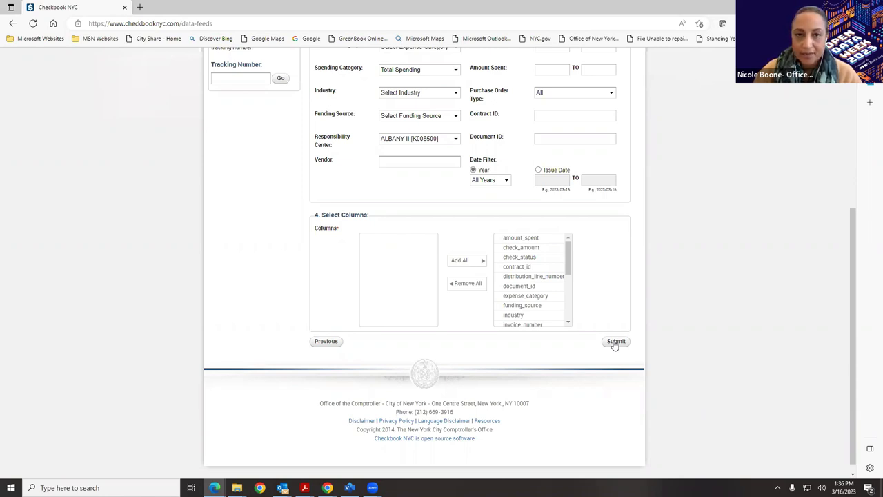
# Step: Check the status of a data feed request using the saved tracking number
pyautogui.scroll(2, 214, 226)
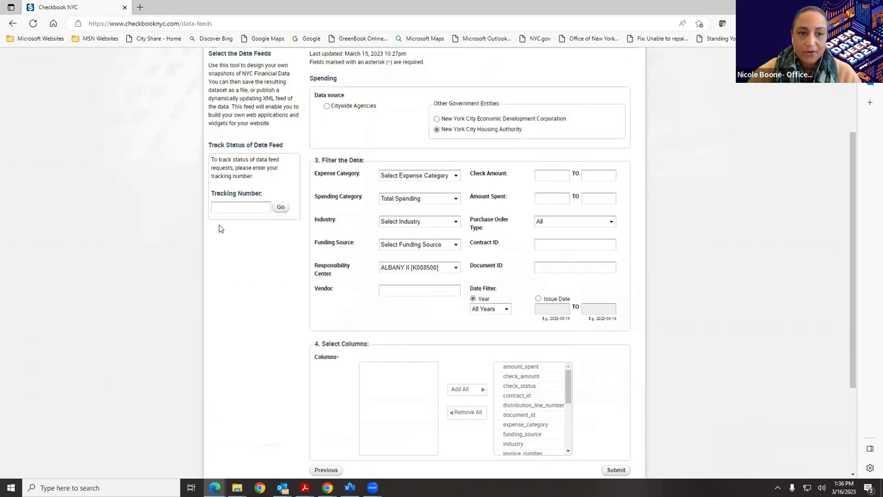
pyautogui.click(235, 207)
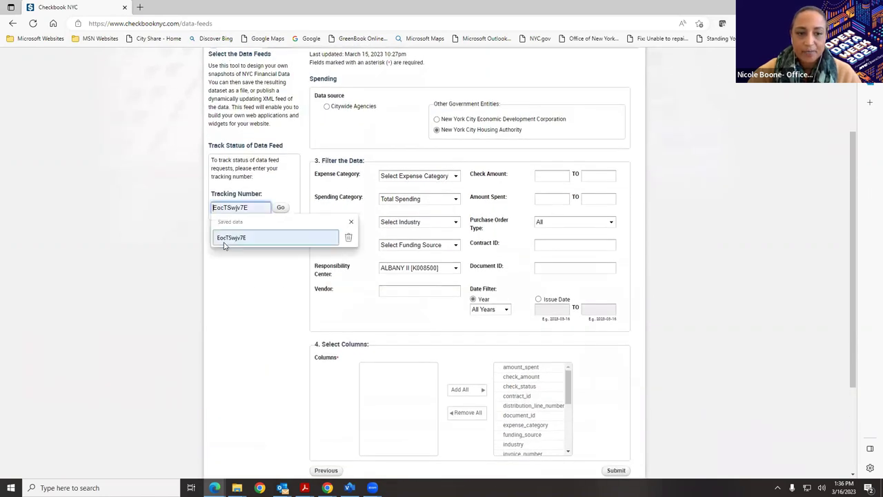
pyautogui.click(228, 237)
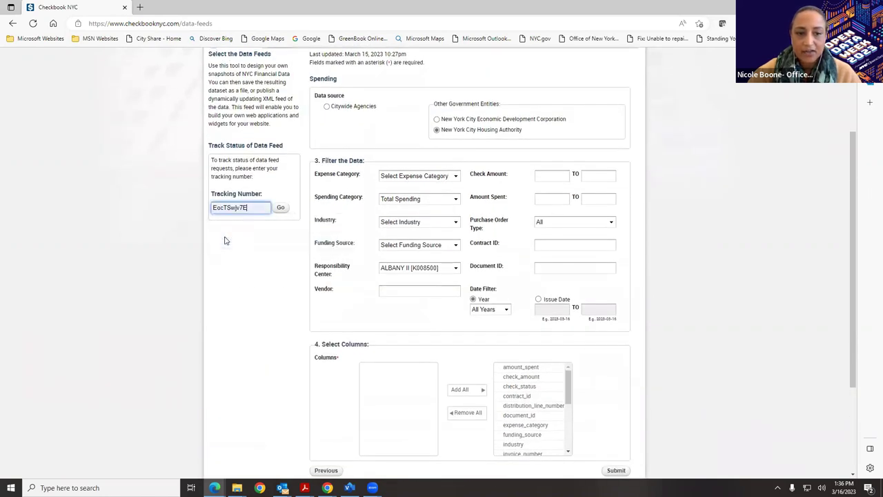
pyautogui.click(283, 208)
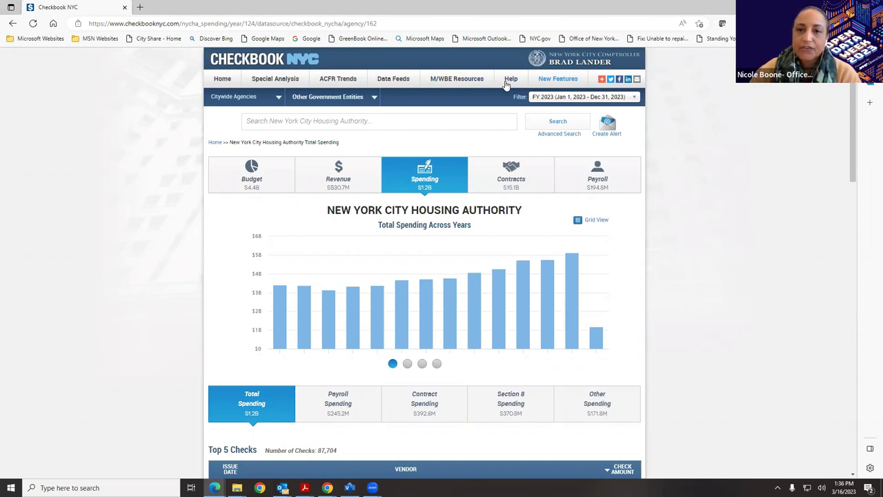
# Step: Open the NYCHA glossary of terms from Site Navigation & Glossary and examine its definitions
pyautogui.moveTo(509, 83)
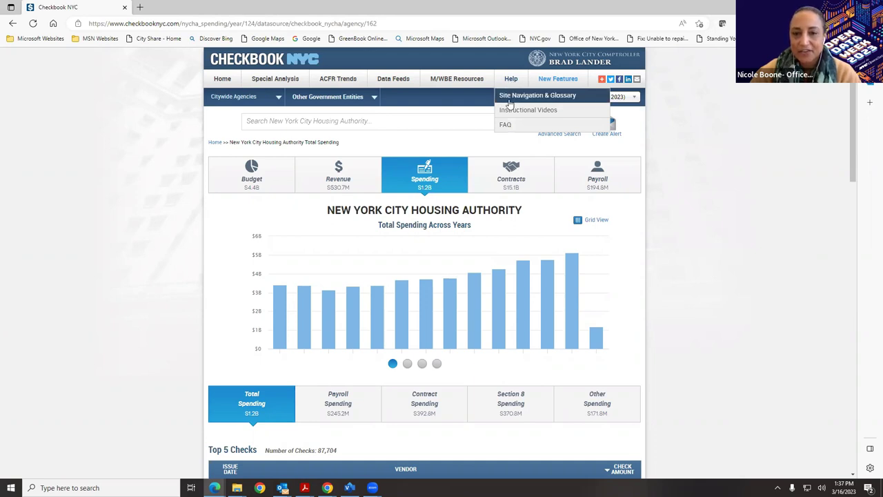
pyautogui.click(511, 96)
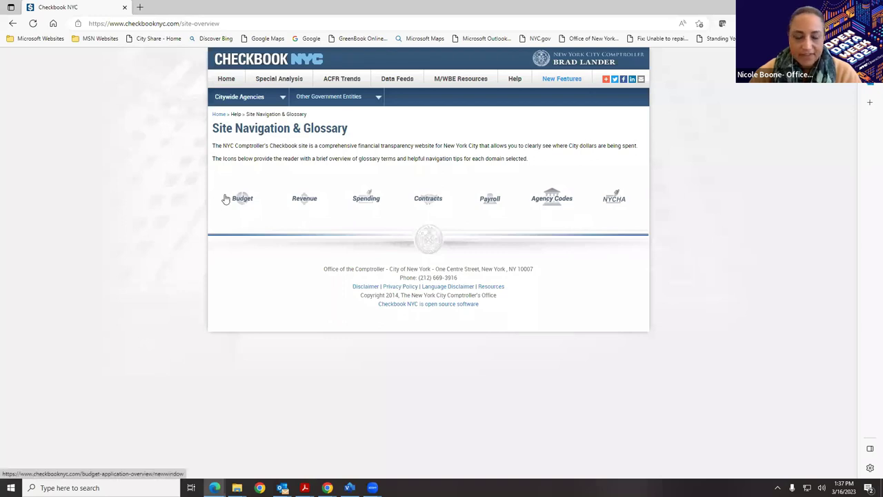
pyautogui.click(615, 201)
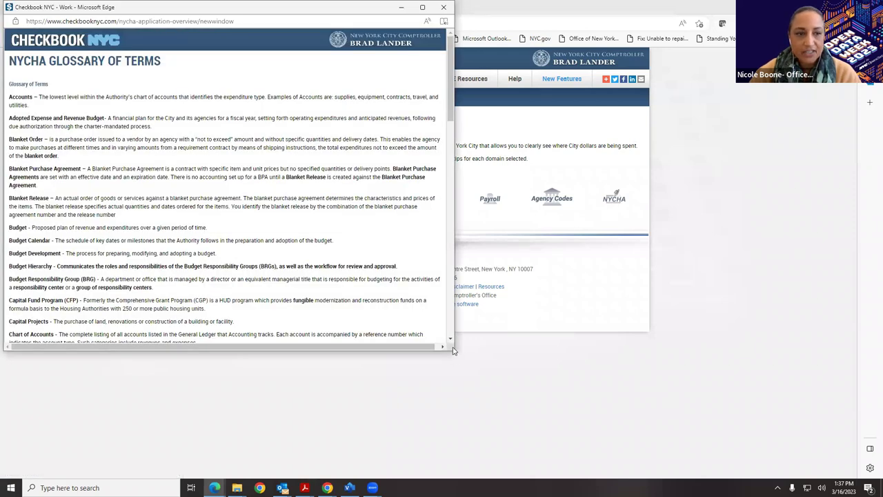
pyautogui.moveTo(445, 343); pyautogui.dragTo(497, 356)
pyautogui.scroll(3, 445, 72)
pyautogui.click(445, 72)
pyautogui.scroll(5, 445, 72)
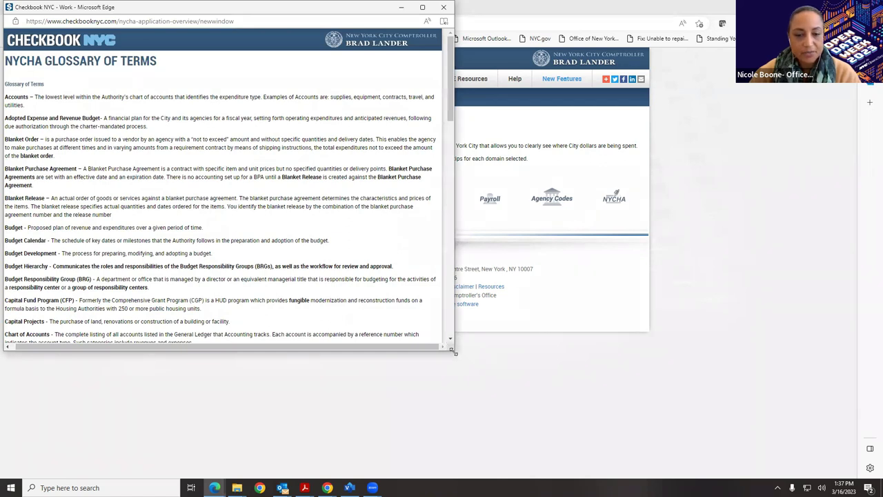
# Step: Enlarge the NYCHA glossary window, read through the remaining definitions and minimize the window
pyautogui.moveTo(452, 350); pyautogui.dragTo(778, 418)
pyautogui.moveTo(418, 239); pyautogui.dragTo(414, 248)
pyautogui.click(293, 272)
pyautogui.scroll(-3, 293, 273)
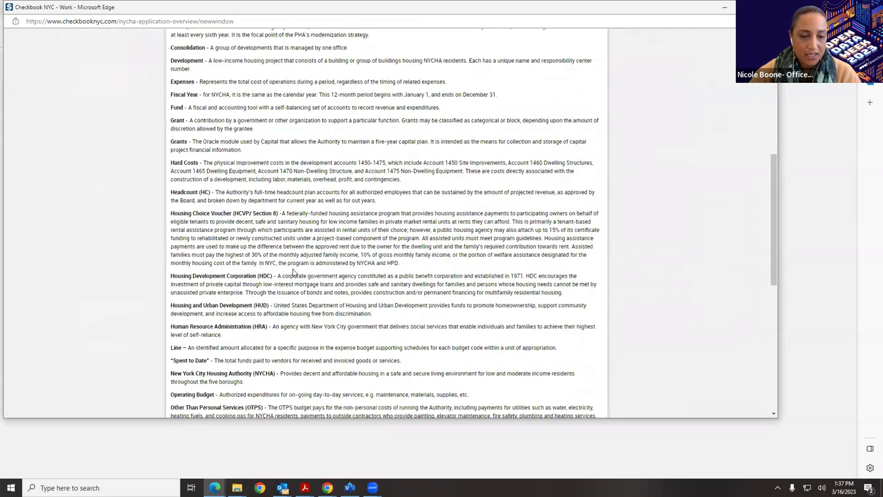
pyautogui.scroll(-4, 294, 273)
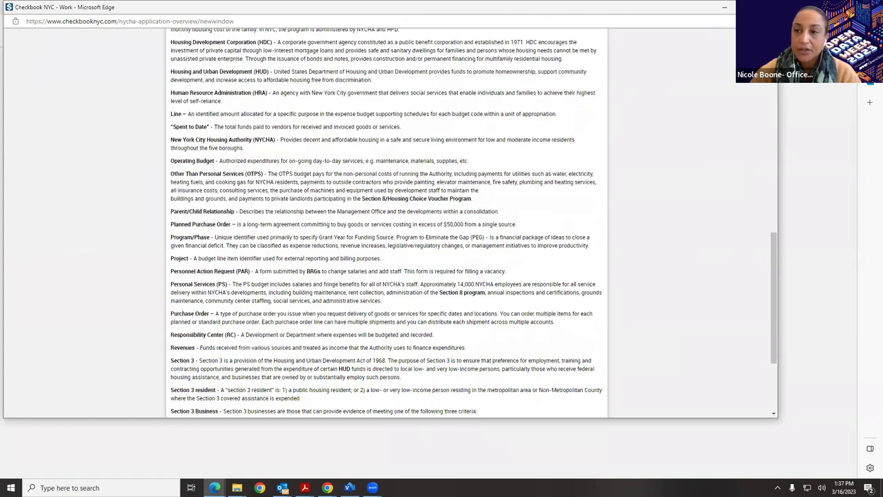
pyautogui.click(725, 7)
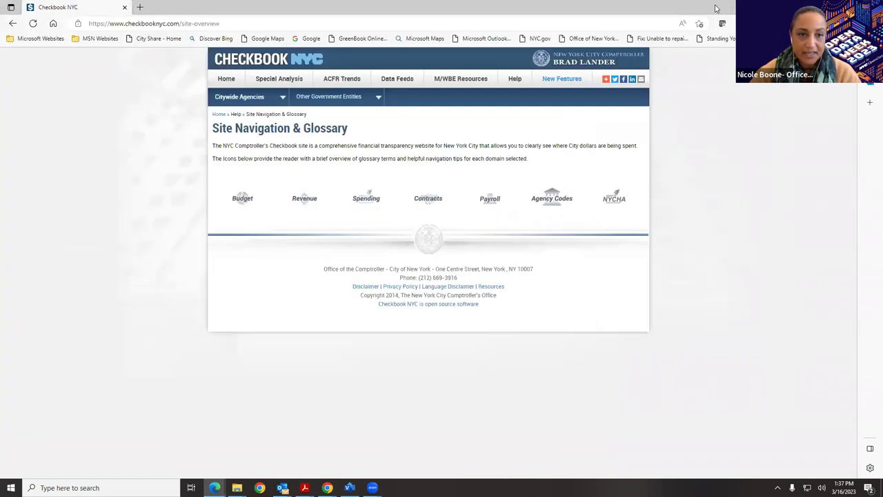
# Step: Open the New York City Housing Authority spending page from the home page and examine its check, vendor, contract, industry, funding source and expense category tables
pyautogui.click(228, 80)
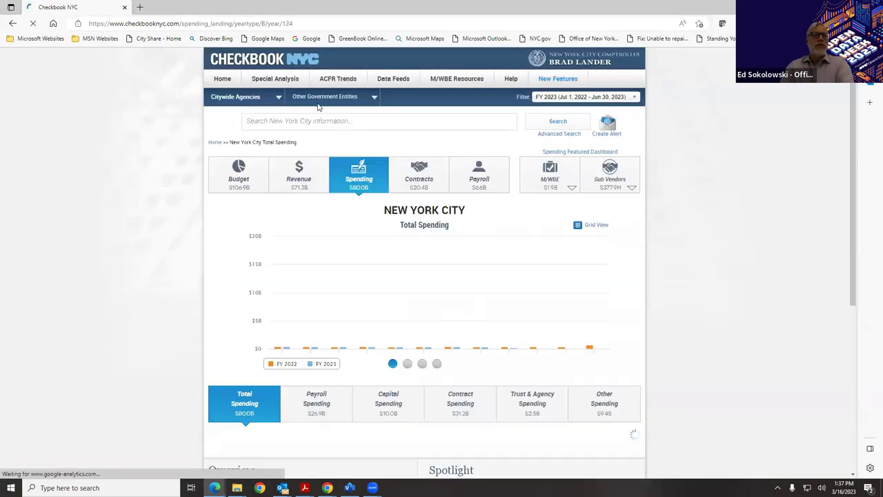
pyautogui.click(317, 96)
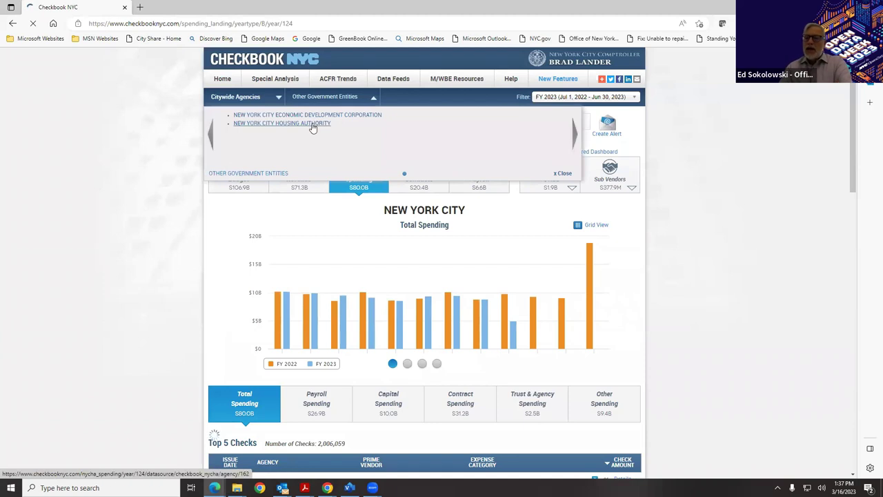
pyautogui.click(313, 124)
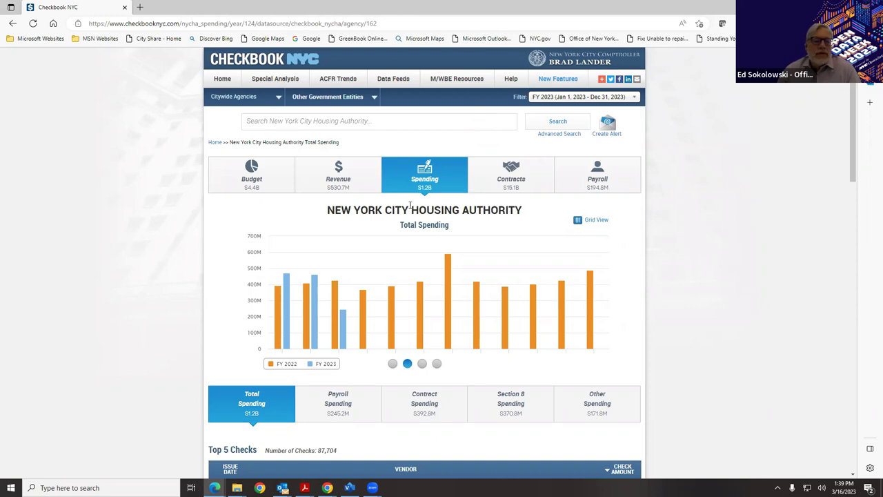
pyautogui.scroll(-4, 411, 210)
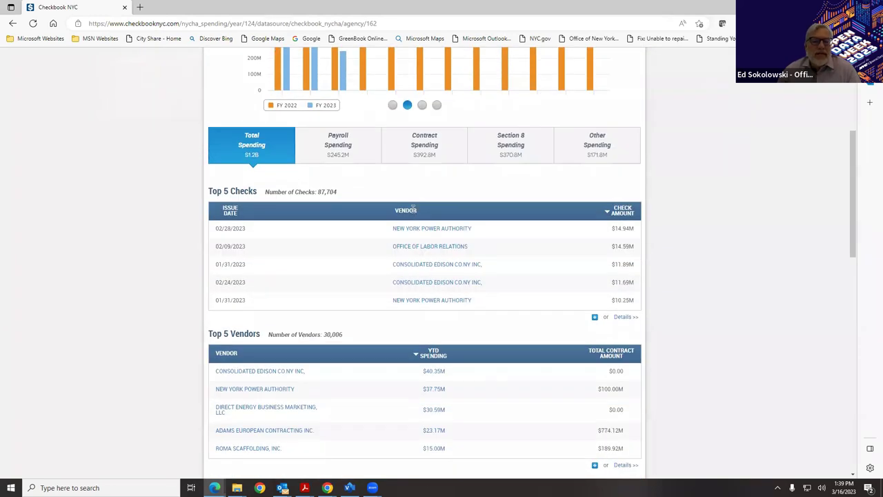
pyautogui.scroll(-3, 484, 220)
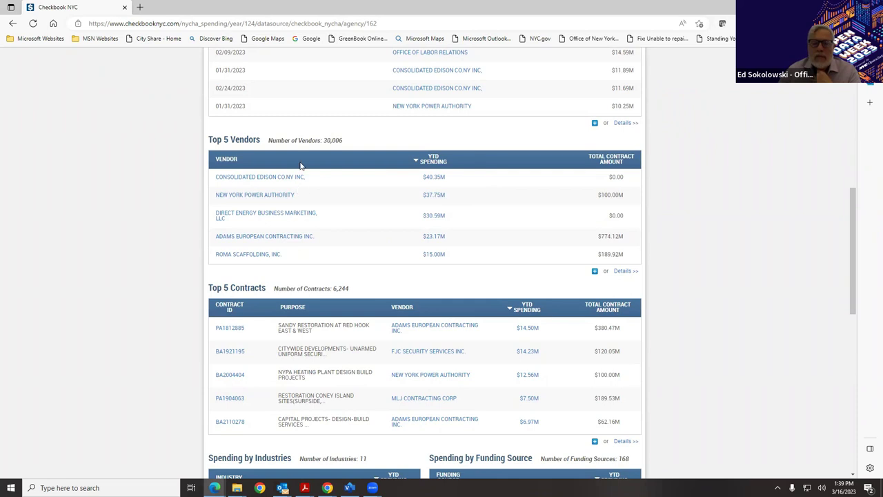
pyautogui.scroll(-2, 552, 249)
pyautogui.scroll(-2, 523, 256)
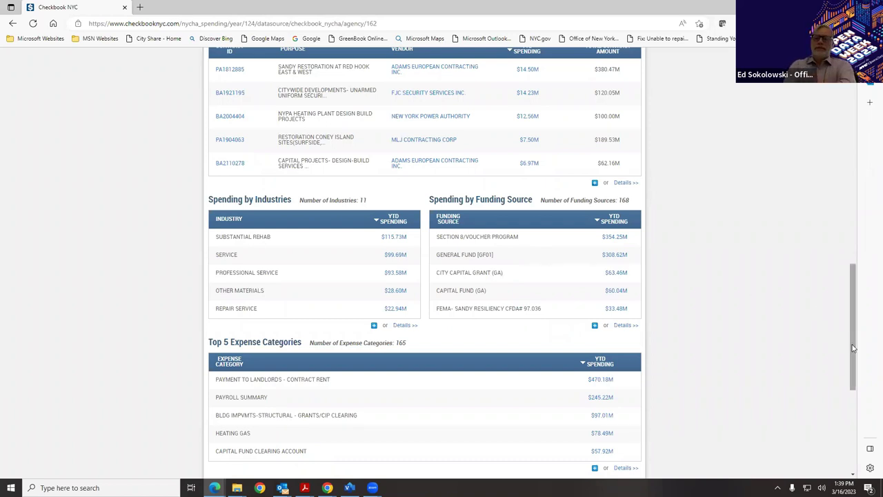
pyautogui.moveTo(854, 346); pyautogui.dragTo(855, 138)
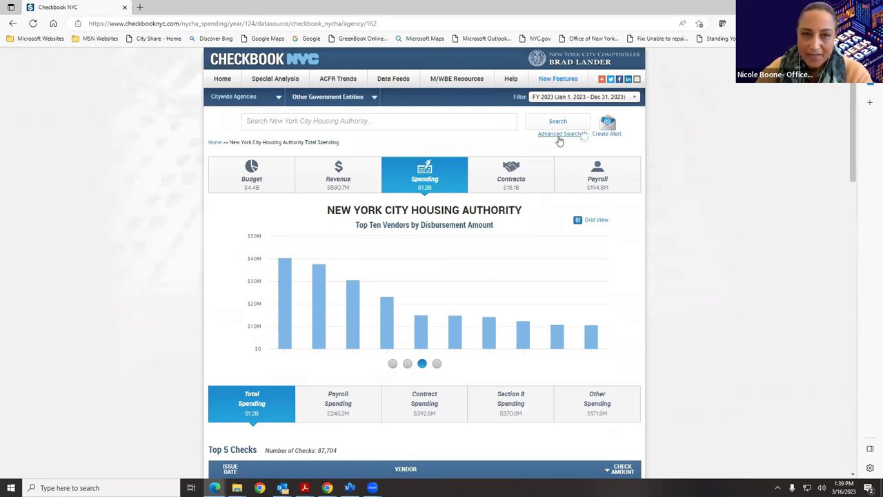
# Step: Browse the responsibility center options in the NYCHA spending advanced search, including the BAYCHESTER entries, and close the search form
pyautogui.click(558, 137)
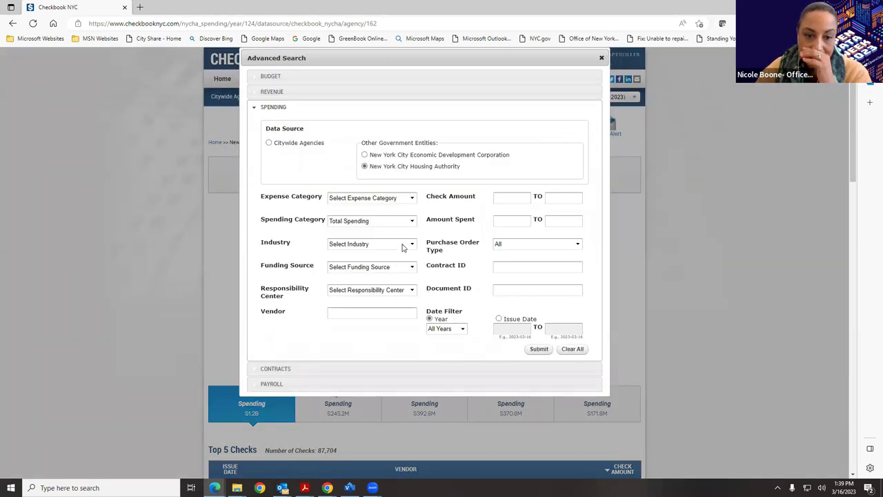
pyautogui.click(401, 291)
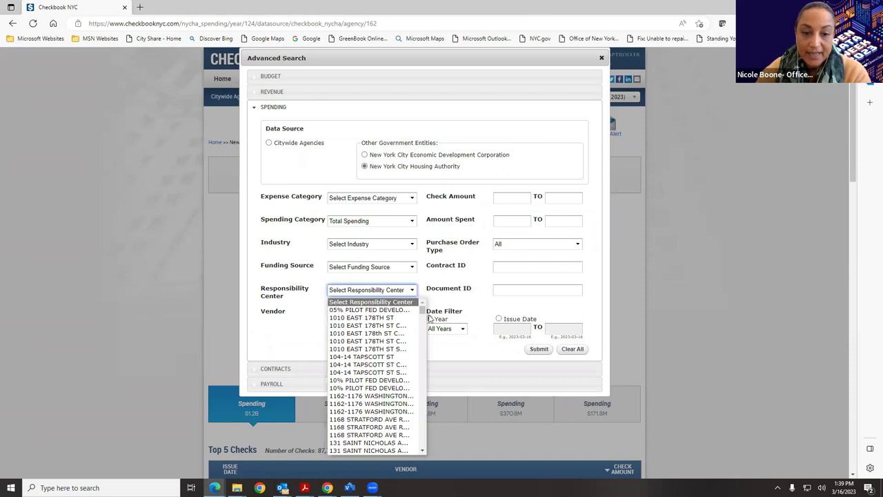
pyautogui.moveTo(422, 312); pyautogui.dragTo(420, 319)
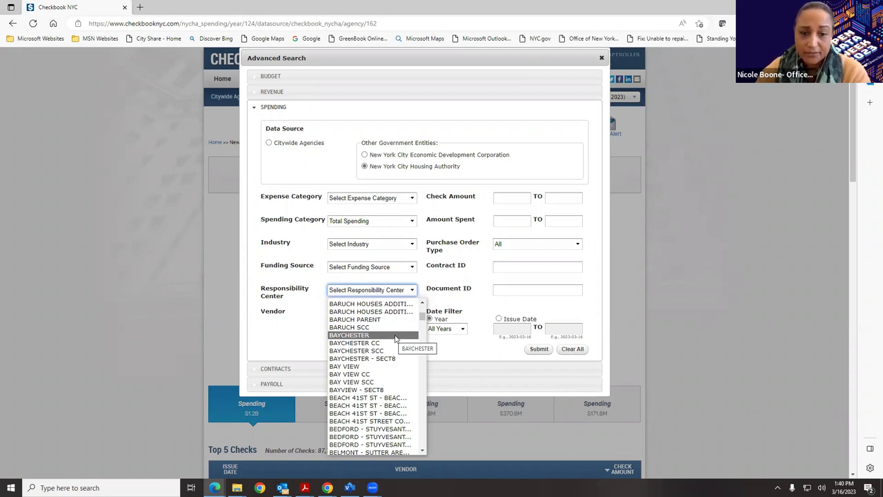
pyautogui.click(519, 119)
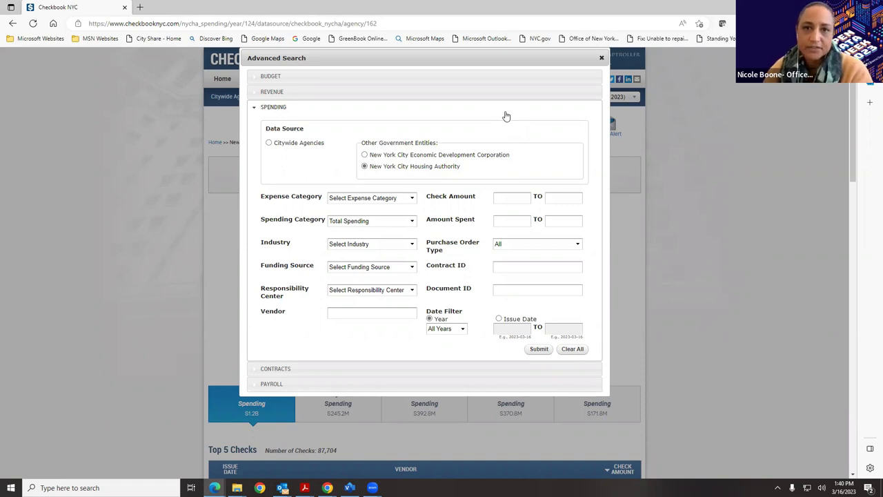
pyautogui.click(601, 58)
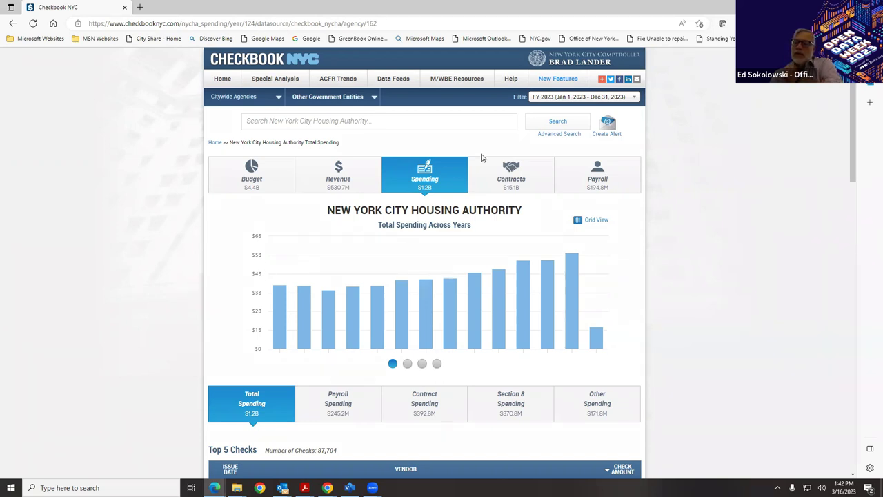
# Step: Reopen the advanced search and view the responsibility center options for NYCHA contracts
pyautogui.click(560, 135)
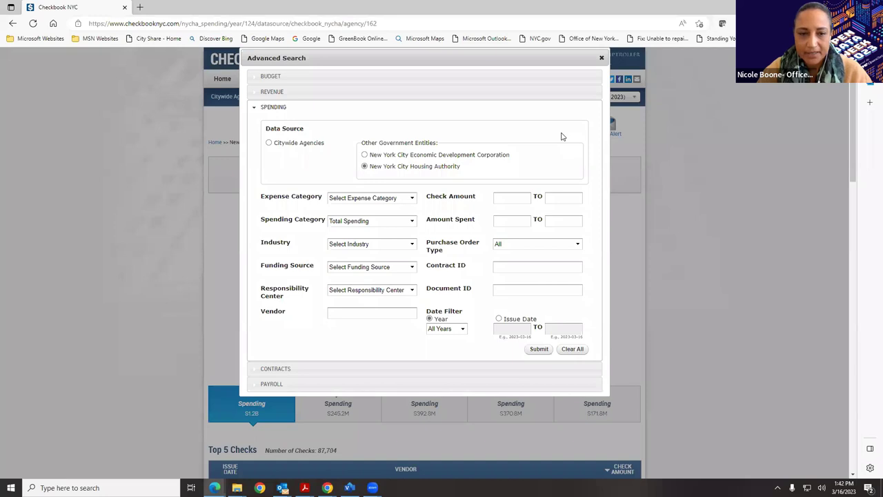
pyautogui.click(371, 368)
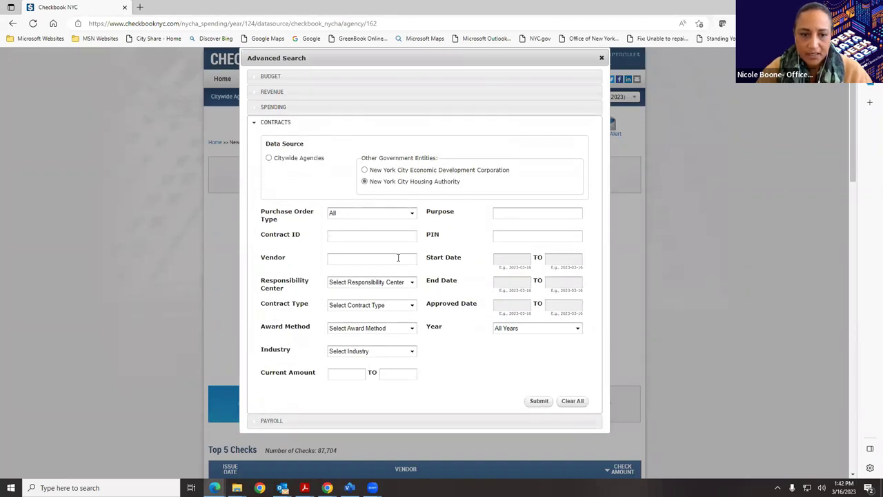
pyautogui.click(394, 286)
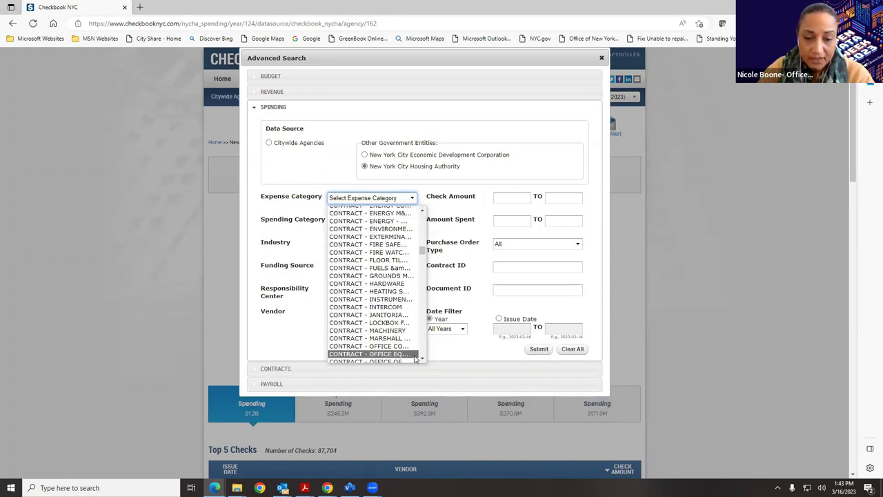
# Step: Examine the list of expense categories available in the NYCHA spending advanced search without choosing one
pyautogui.scroll(-1, 422, 359)
pyautogui.scroll(-2, 421, 363)
pyautogui.scroll(-1, 390, 345)
pyautogui.scroll(-3, 421, 363)
pyautogui.scroll(-4, 422, 363)
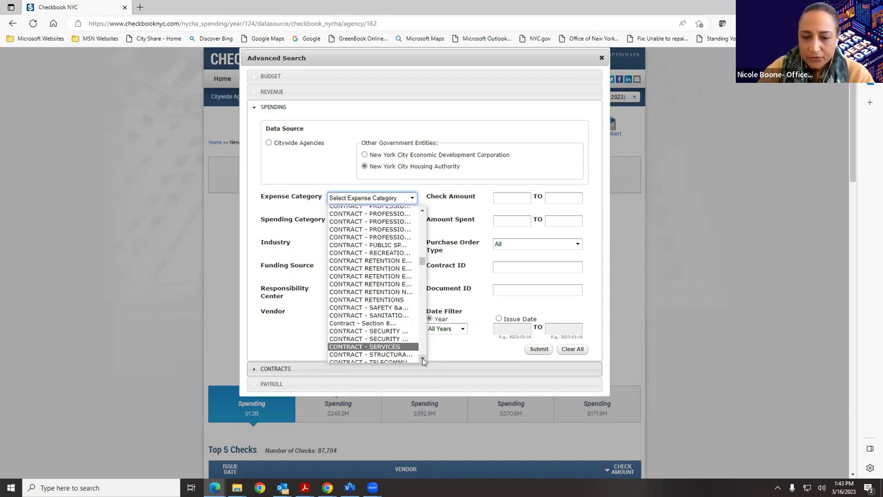
pyautogui.scroll(-7, 423, 361)
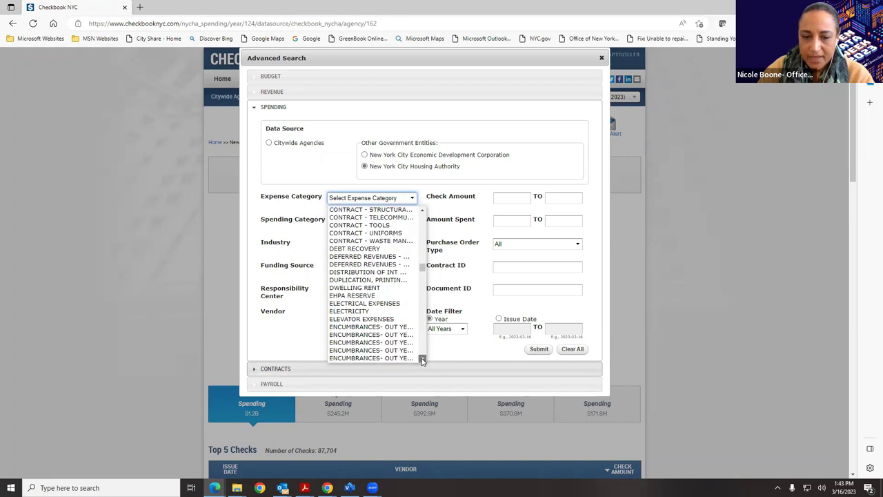
pyautogui.scroll(-4, 422, 361)
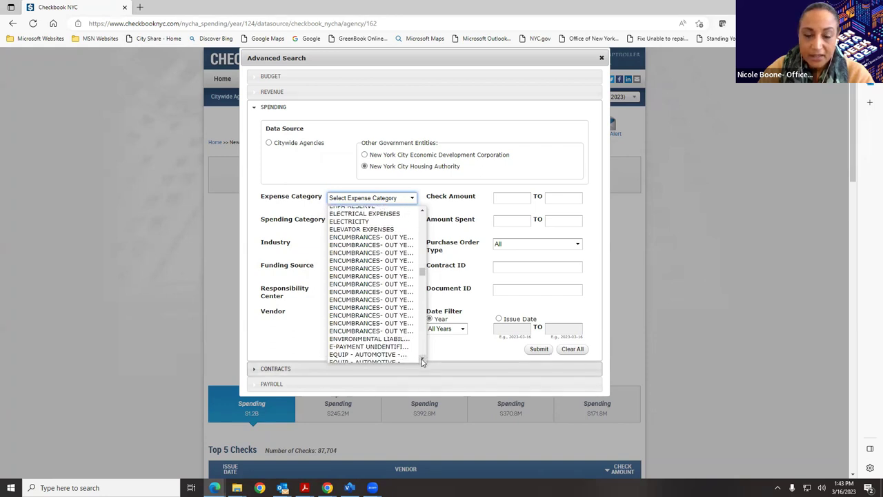
pyautogui.scroll(-5, 423, 361)
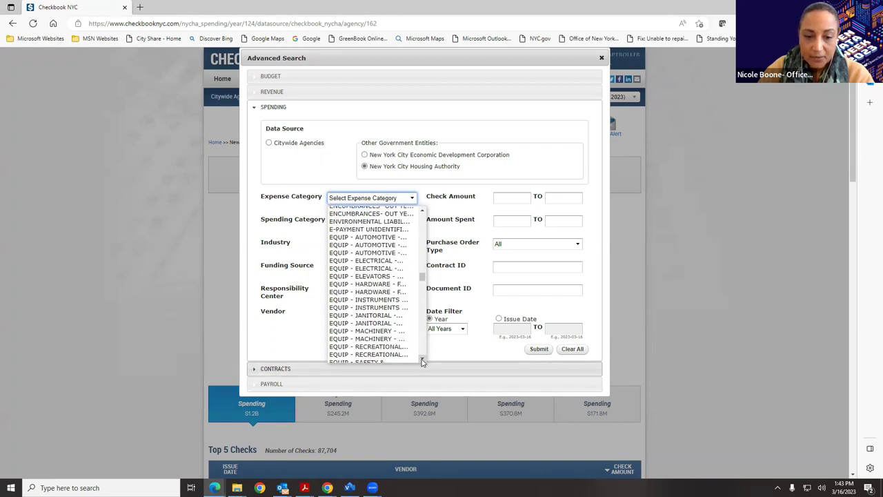
pyautogui.scroll(-2, 422, 361)
pyautogui.scroll(-1, 423, 362)
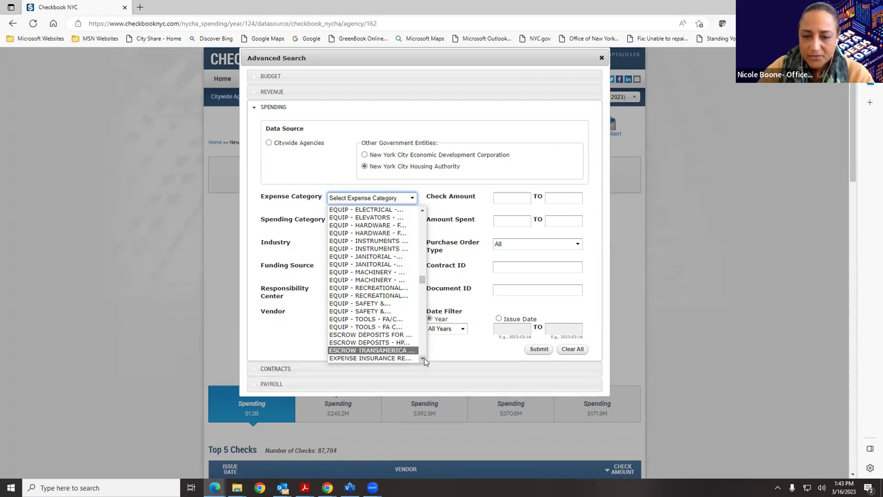
pyautogui.scroll(-7, 423, 362)
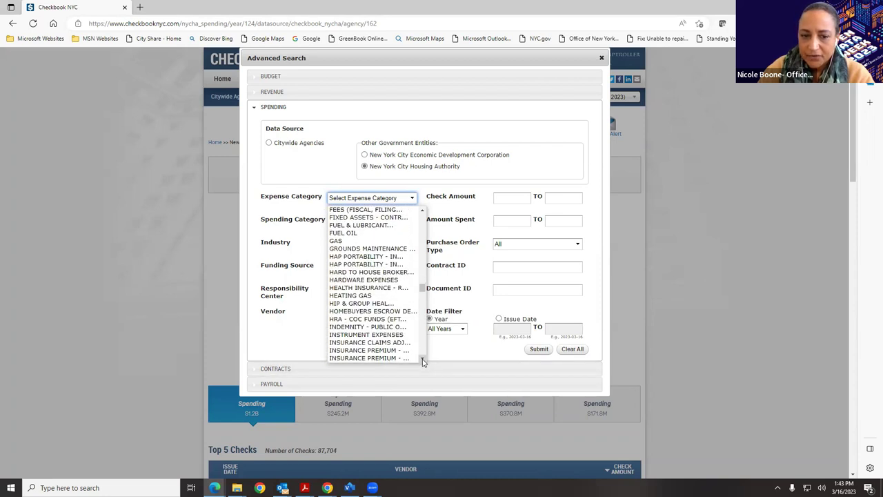
pyautogui.scroll(-7, 423, 361)
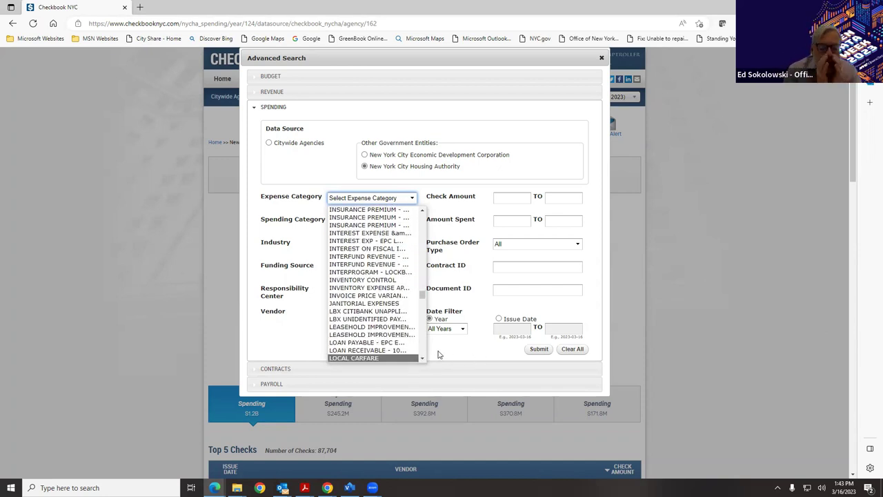
pyautogui.click(421, 358)
pyautogui.click(457, 353)
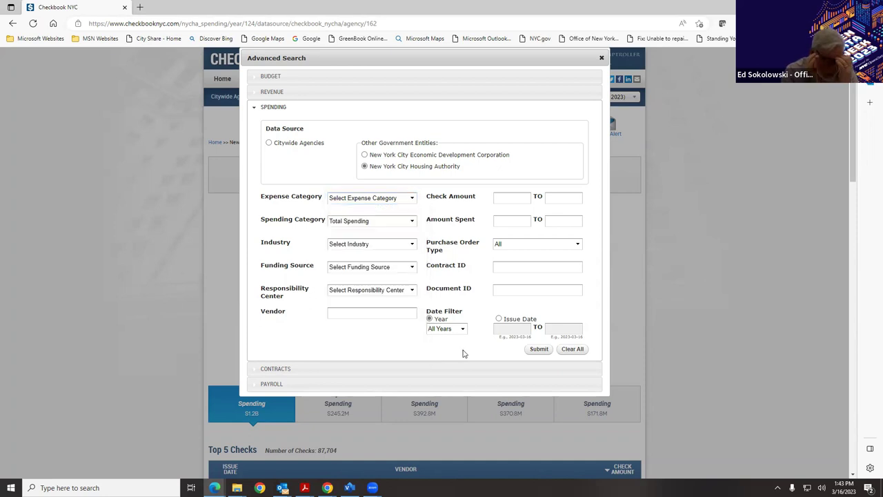
# Step: Open the NYCHA budget advanced search and browse its funding source options
pyautogui.click(334, 77)
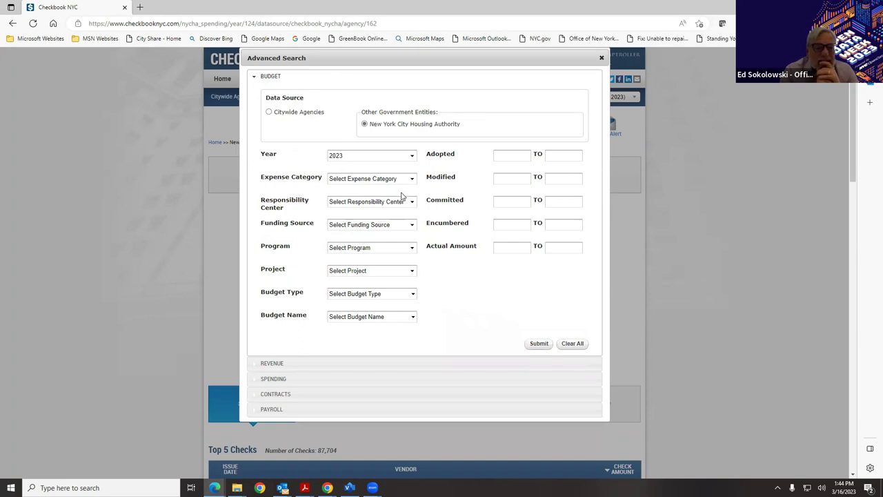
pyautogui.click(397, 225)
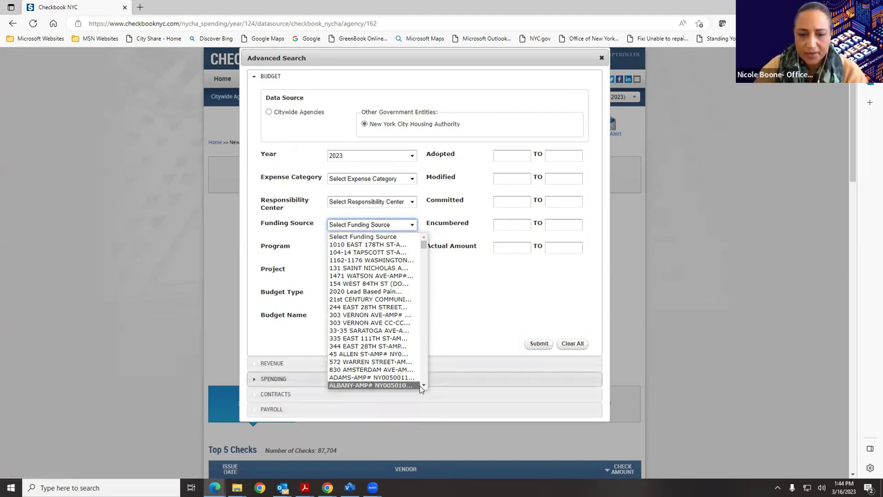
pyautogui.scroll(-5, 422, 389)
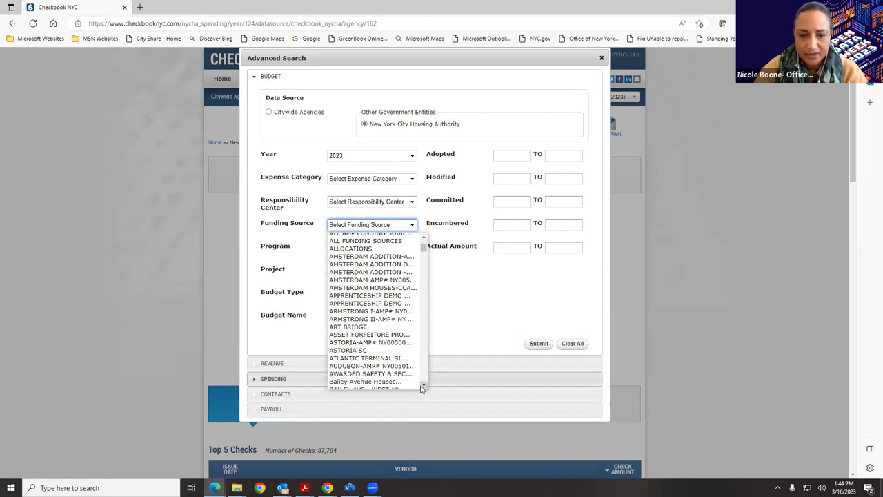
pyautogui.scroll(-10, 422, 389)
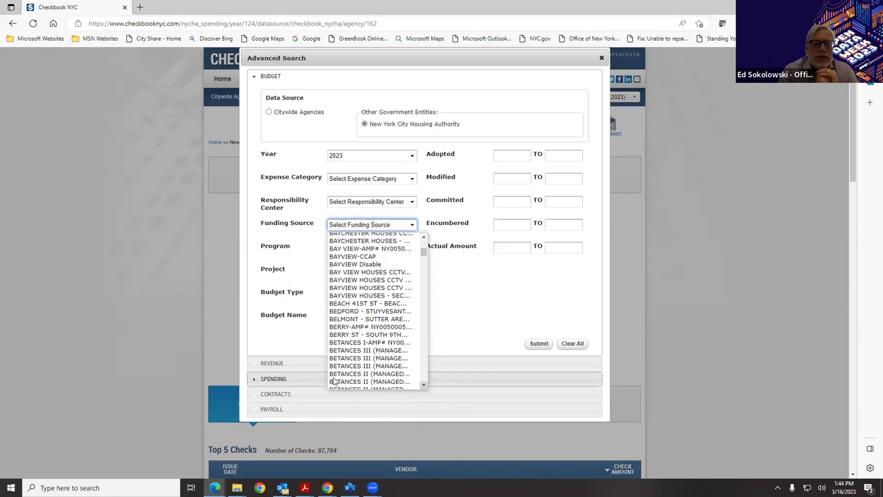
pyautogui.click(302, 340)
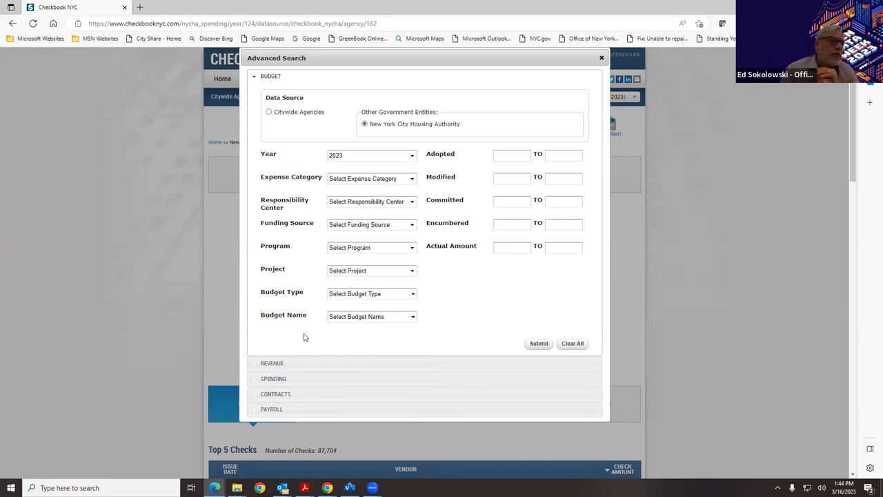
# Step: Check the budget type and budget name options in the budget search and close the advanced search
pyautogui.click(384, 295)
pyautogui.click(385, 295)
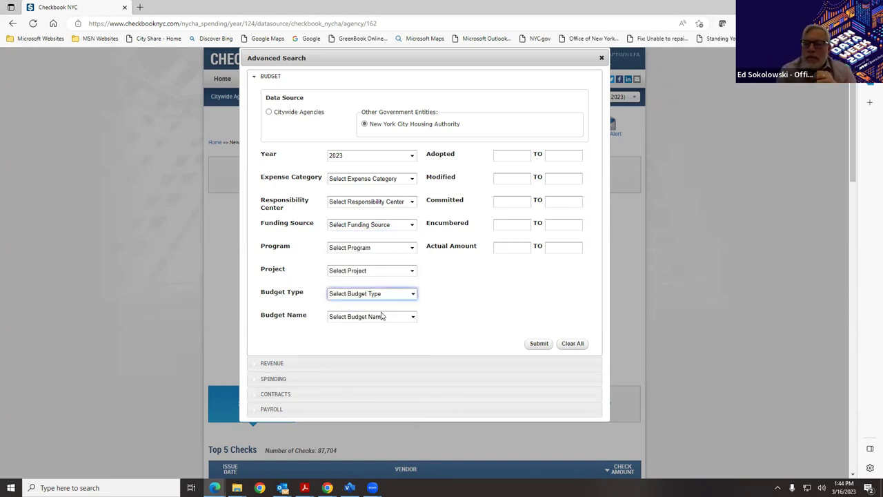
pyautogui.click(383, 318)
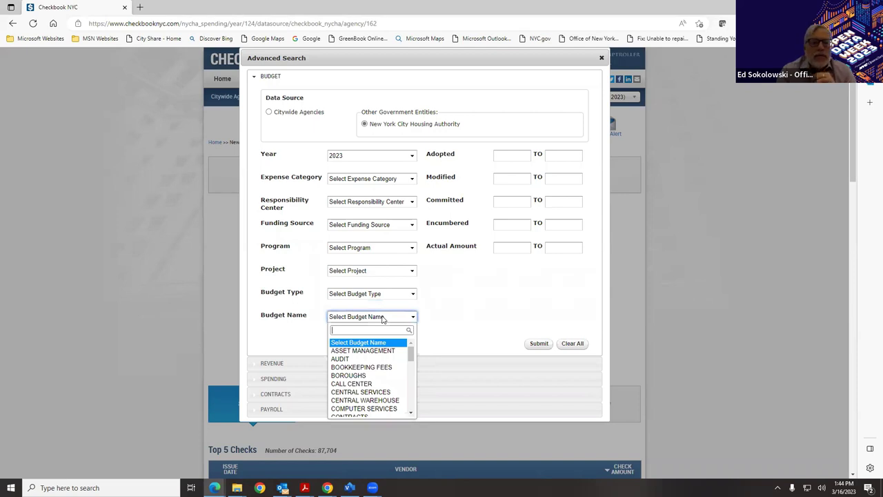
pyautogui.click(411, 413)
pyautogui.click(410, 412)
pyautogui.click(411, 413)
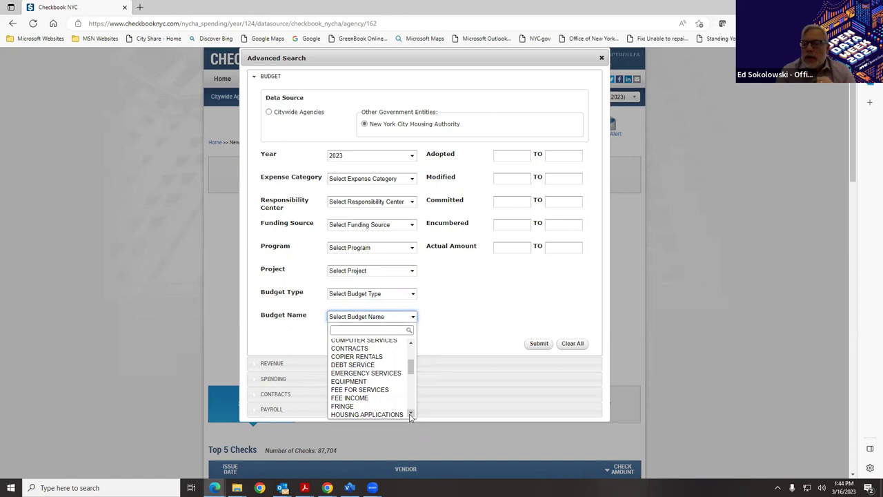
pyautogui.click(411, 413)
pyautogui.click(450, 339)
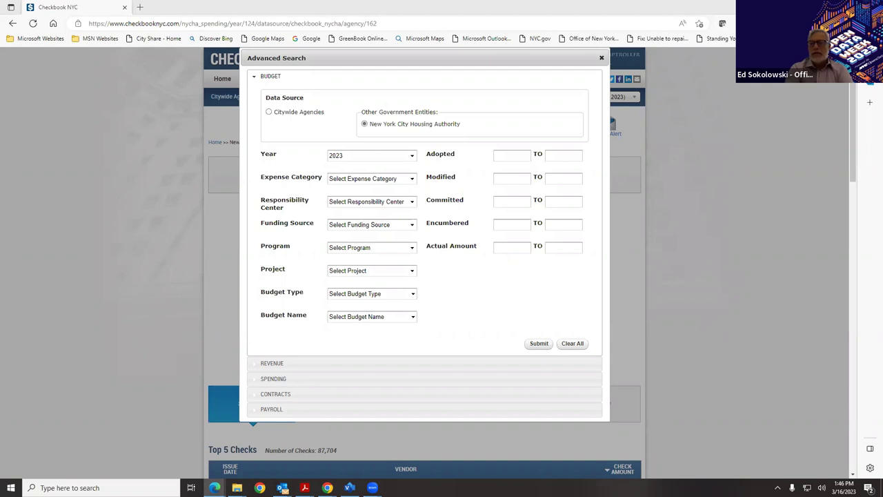
pyautogui.click(760, 192)
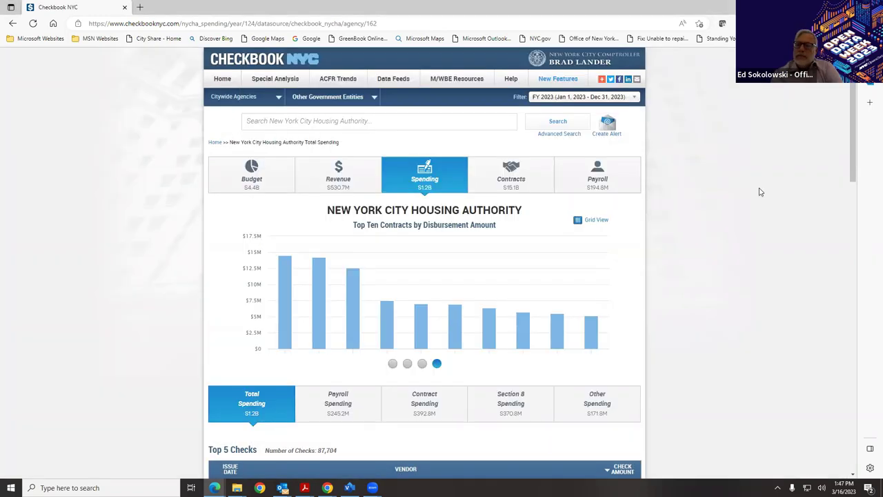